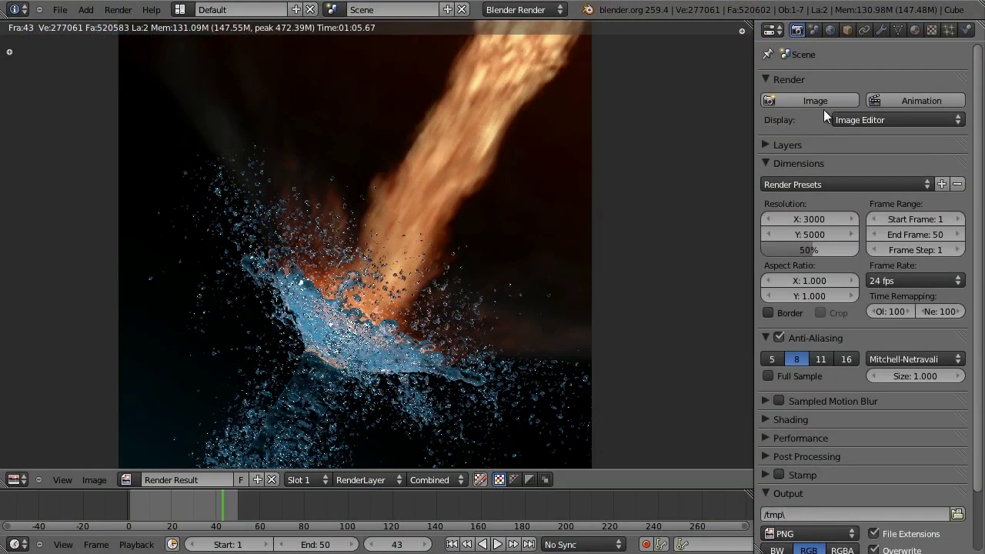
# Expand the render layer settings and examine the rendered image closely, from the fire stream down to the water splash and column
pyautogui.click(770, 144)
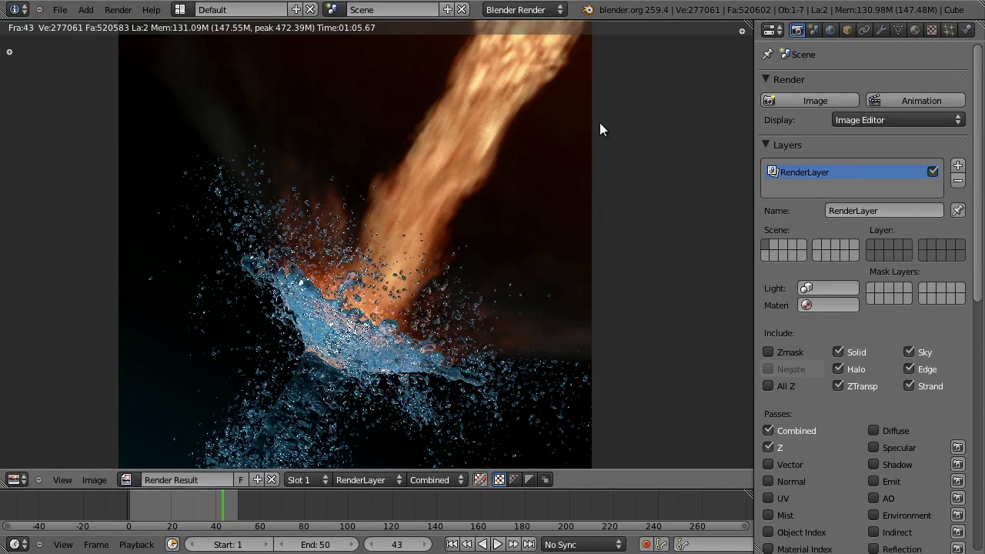
pyautogui.scroll(-3, 567, 206)
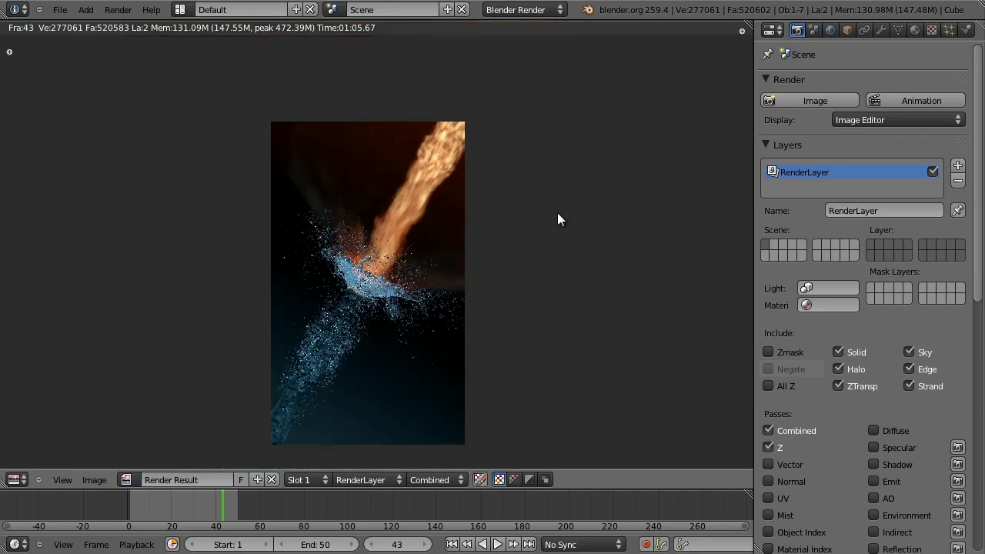
pyautogui.press('Escape')
pyautogui.press('F11')
pyautogui.scroll(4, 365, 303)
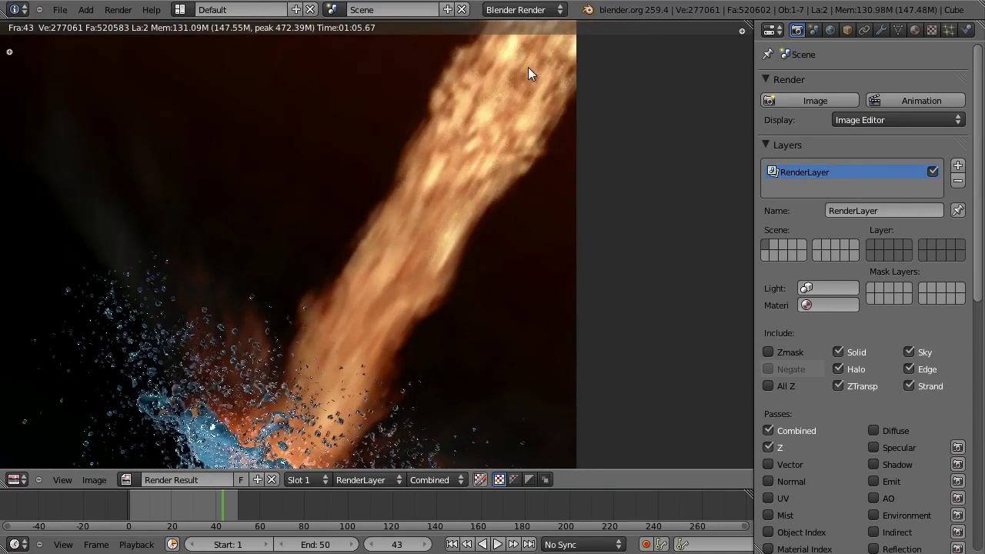
pyautogui.scroll(-1, 458, 185)
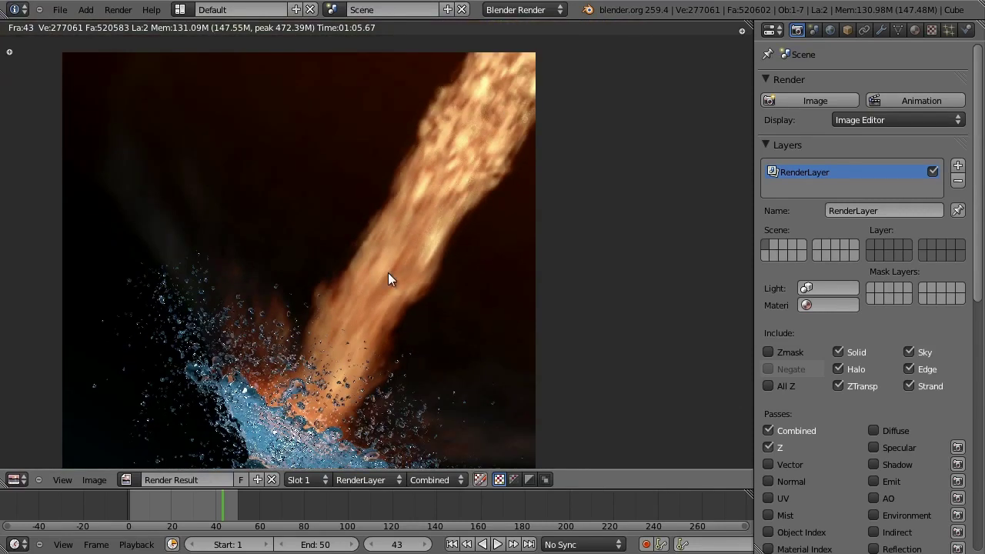
pyautogui.moveTo(346, 373); pyautogui.dragTo(469, 121, button='middle')
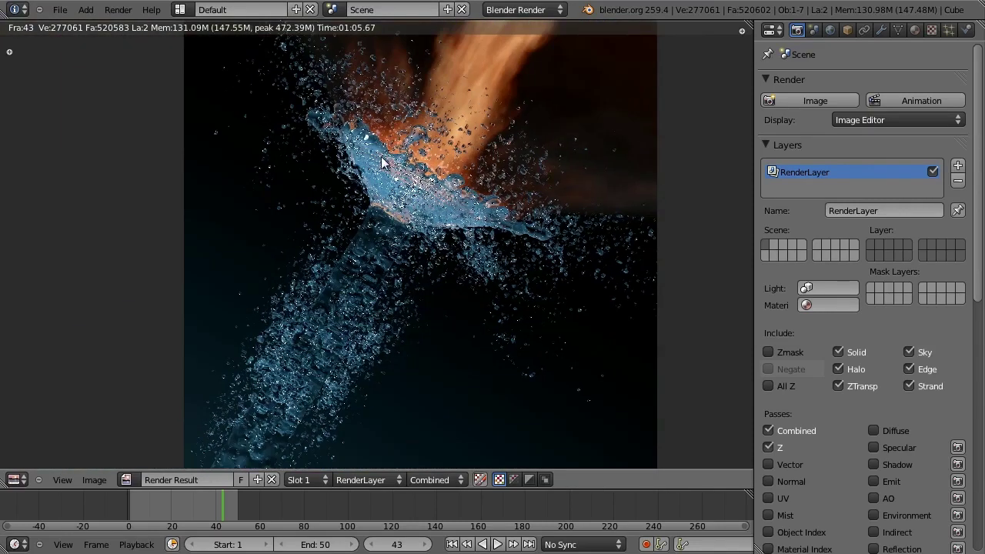
pyautogui.moveTo(307, 367); pyautogui.dragTo(344, 251, button='middle')
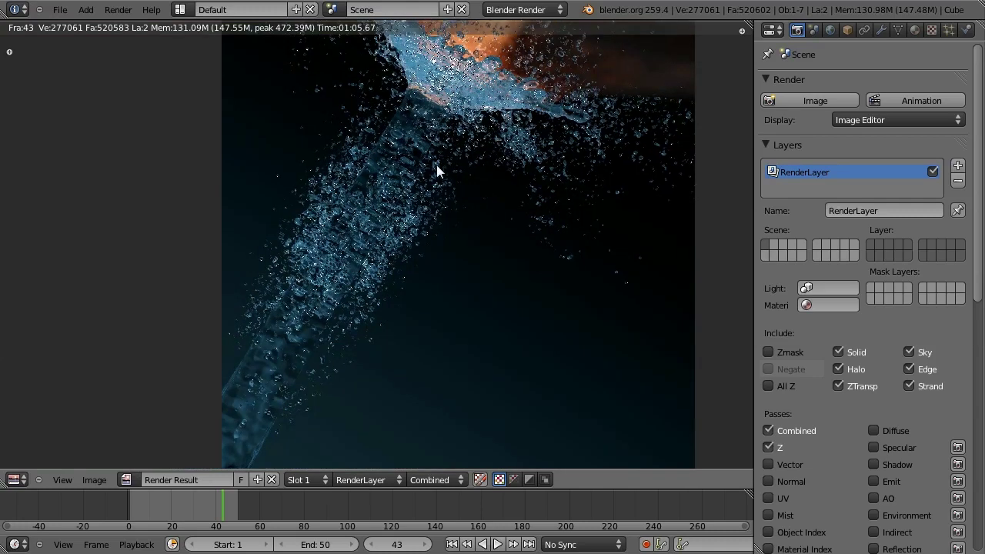
pyautogui.moveTo(486, 72); pyautogui.dragTo(403, 257, button='middle')
pyautogui.scroll(-1, 438, 262)
pyautogui.moveTo(453, 223); pyautogui.dragTo(445, 245, button='middle')
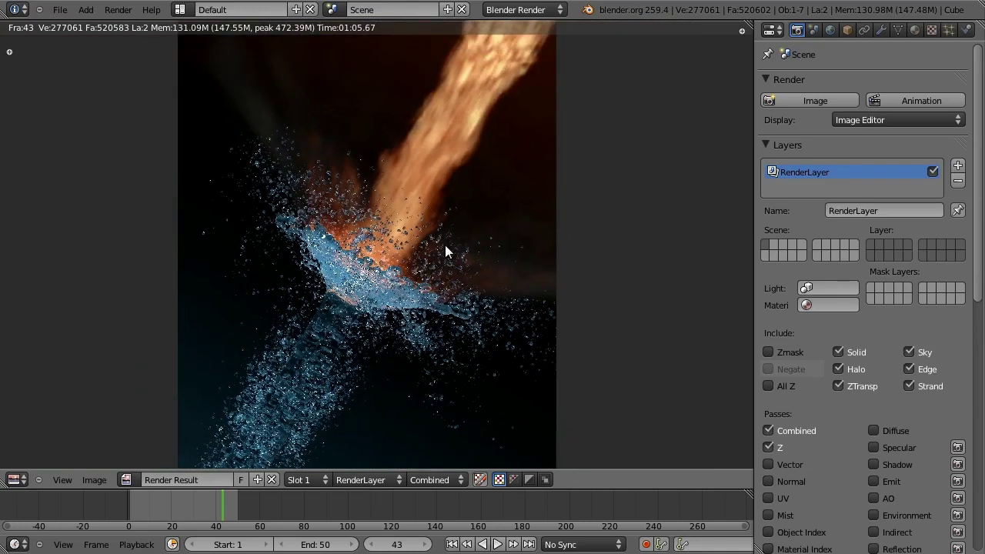
# Rename the existing render layer as Fire and assign only the first layer to it
pyautogui.click(862, 210)
pyautogui.write('Fire')
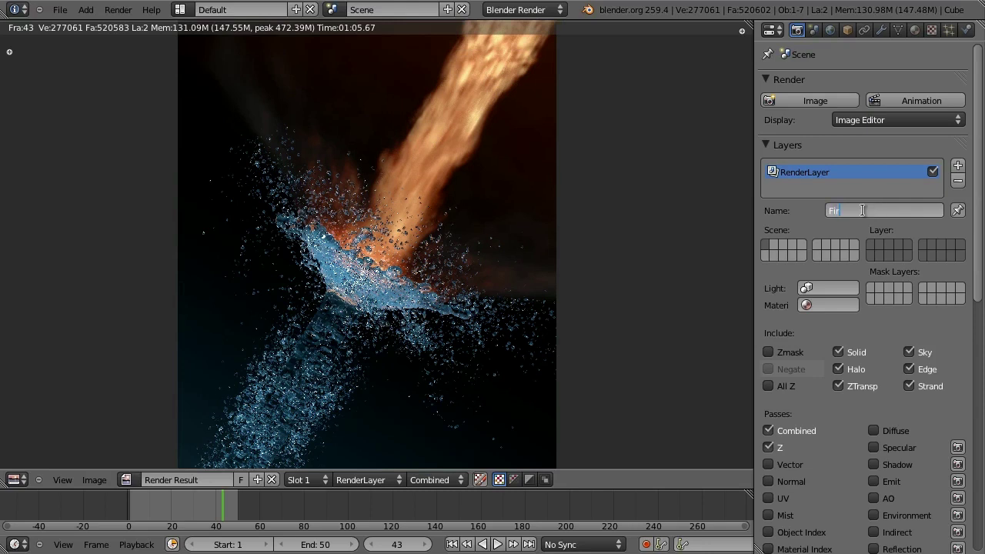
pyautogui.press('Return')
pyautogui.press('Escape')
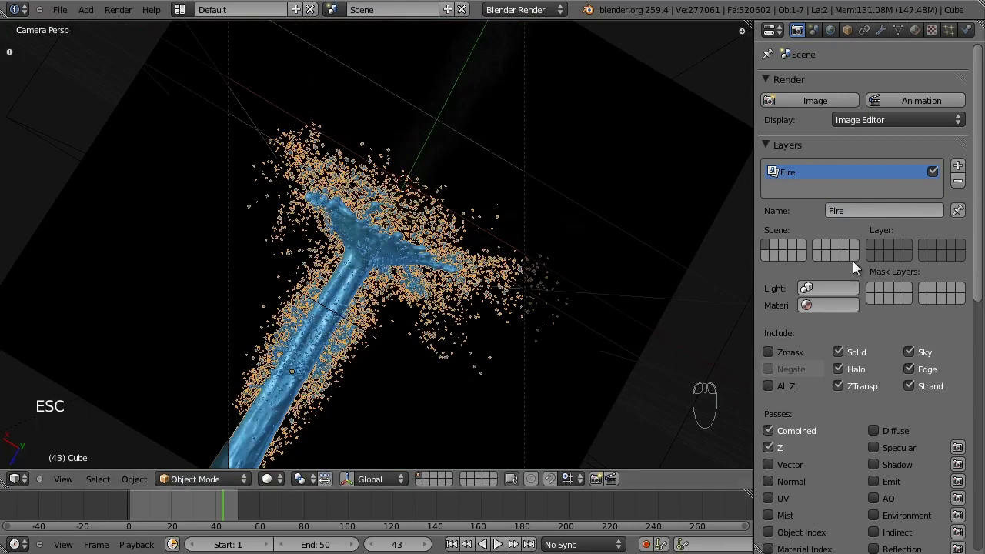
pyautogui.click(870, 245)
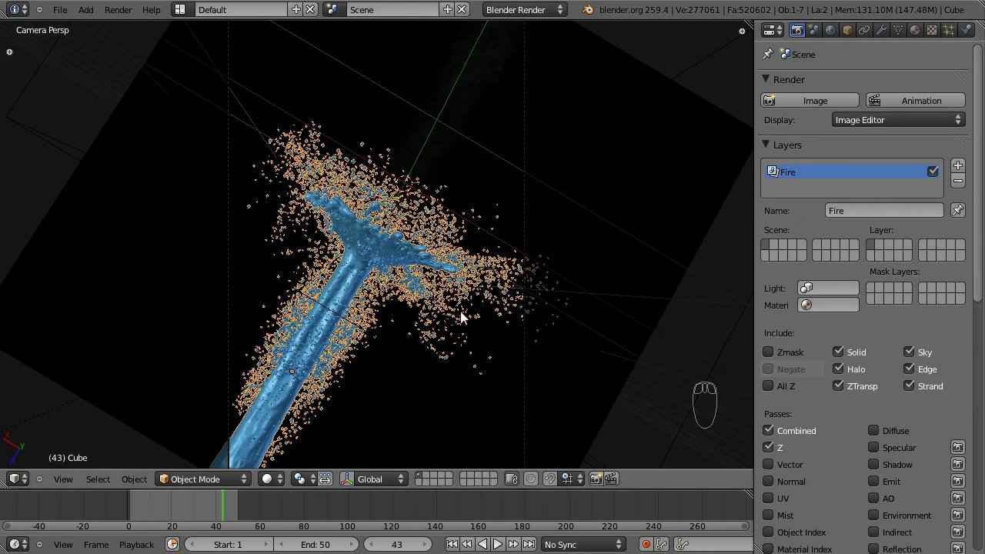
# Move the fluid mesh to the second layer and check the contents of each layer separately
pyautogui.hotkey('ctrl', 's')
pyautogui.press('m')
pyautogui.click(592, 336)
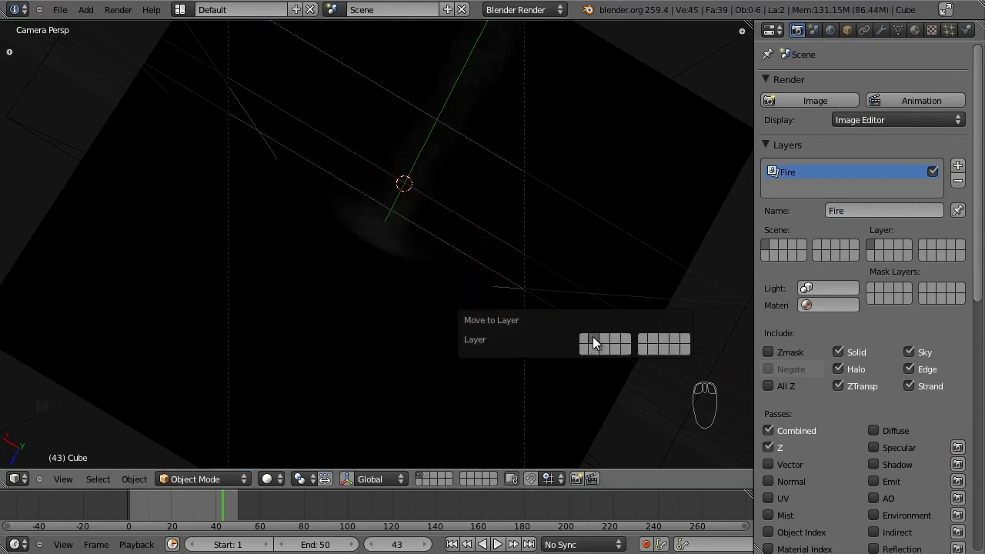
pyautogui.click(428, 477)
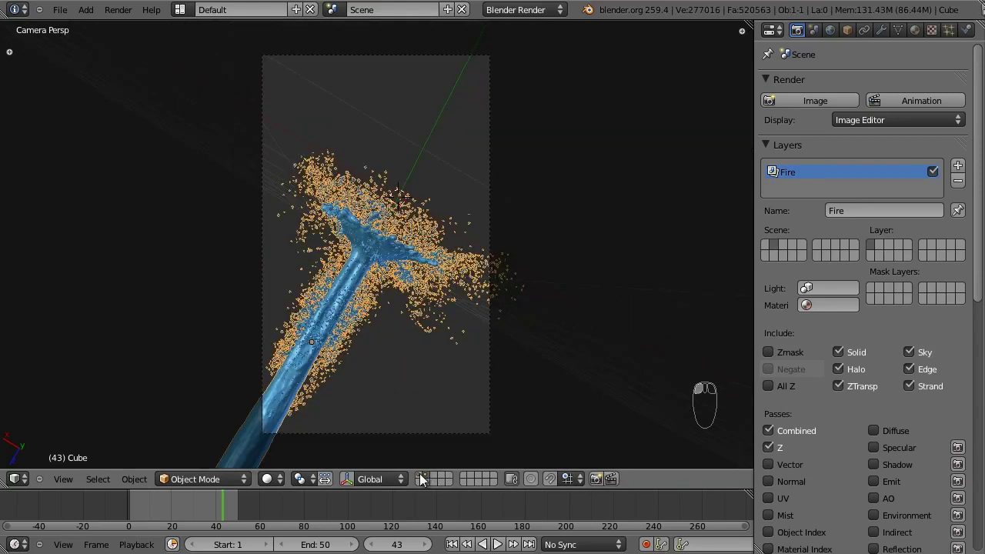
pyautogui.click(421, 478)
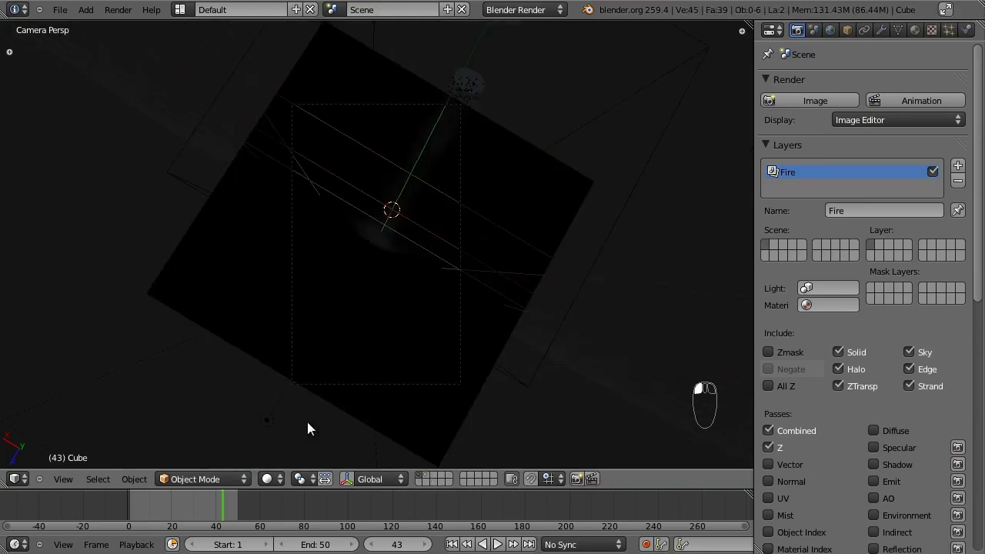
# Move the area lamp near the base of the water column to the second layer and save the file with both layers shown
pyautogui.rightClick(265, 420)
pyautogui.press('m')
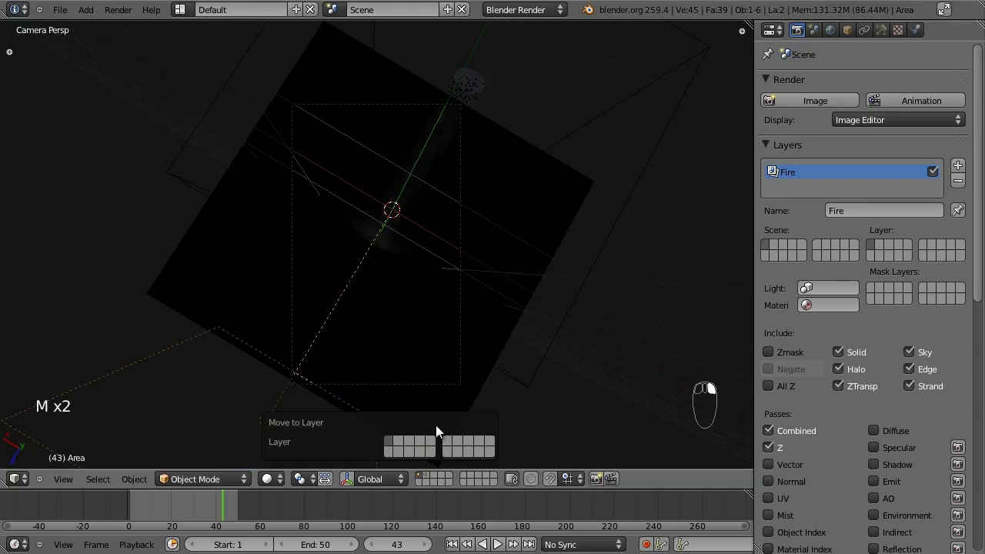
pyautogui.click(398, 439)
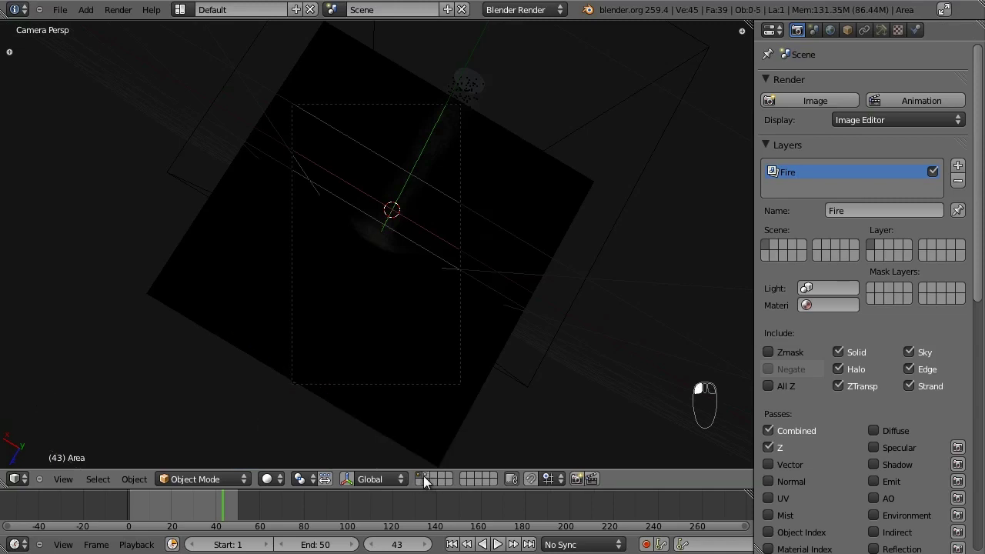
pyautogui.keyDown('shift'); pyautogui.click(423, 481); pyautogui.keyUp('shift')
pyautogui.hotkey('ctrl', 's')
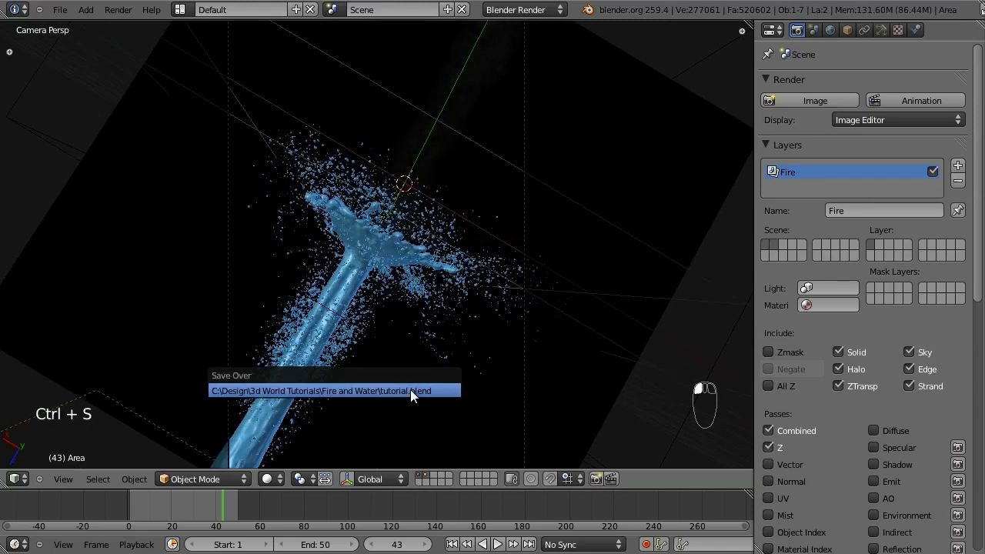
# Add a render layer named Fluid that covers only the second layer, with Sky excluded
pyautogui.click(957, 166)
pyautogui.click(866, 210)
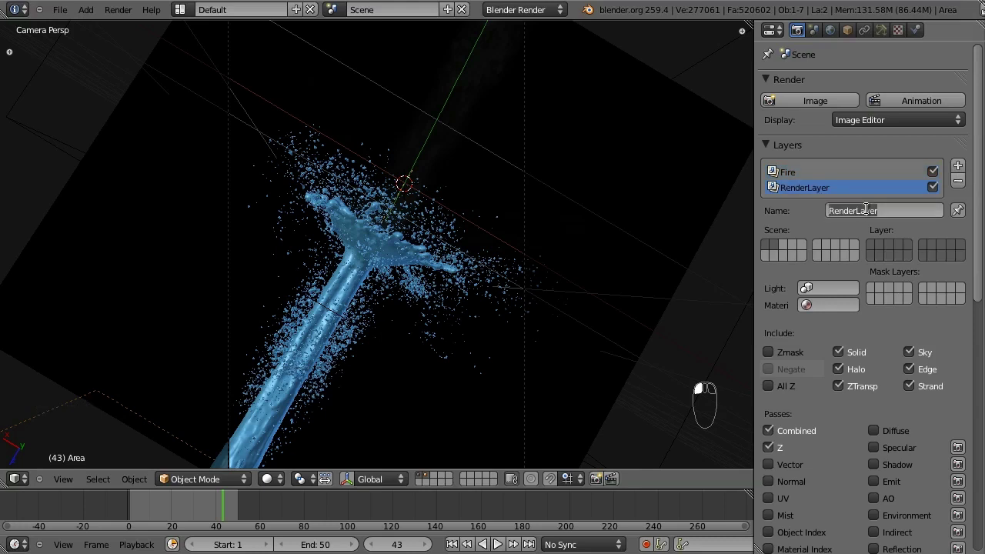
pyautogui.write('F')
pyautogui.press('Return')
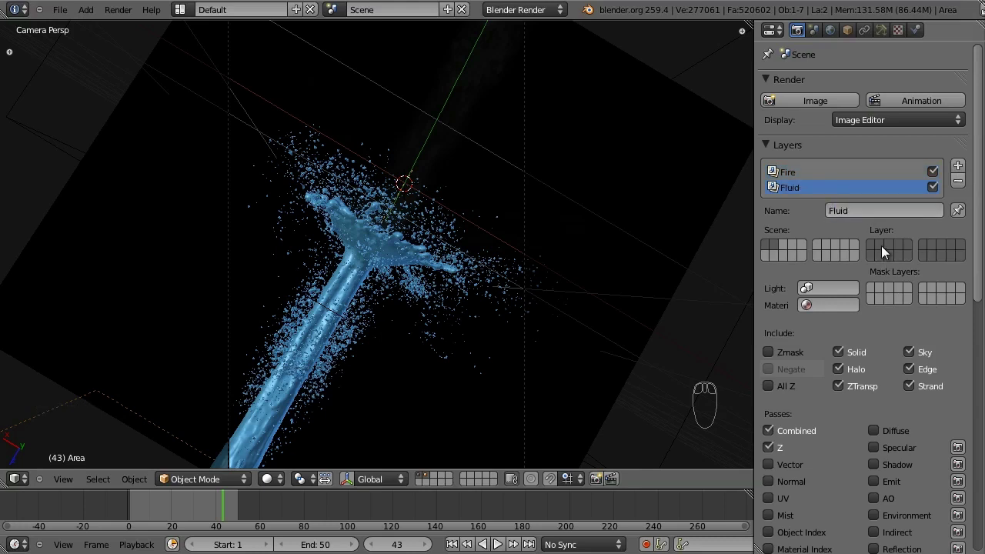
pyautogui.click(880, 246)
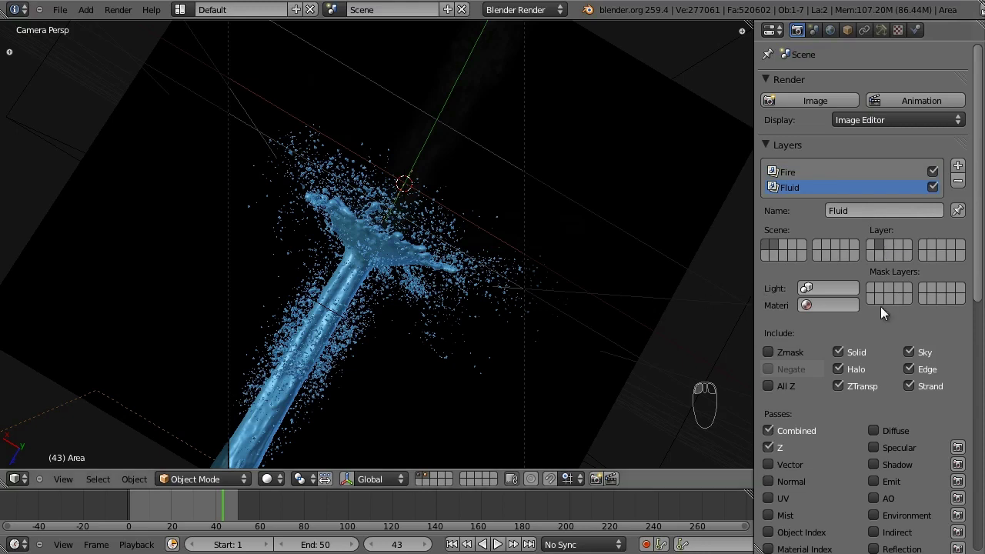
pyautogui.click(910, 354)
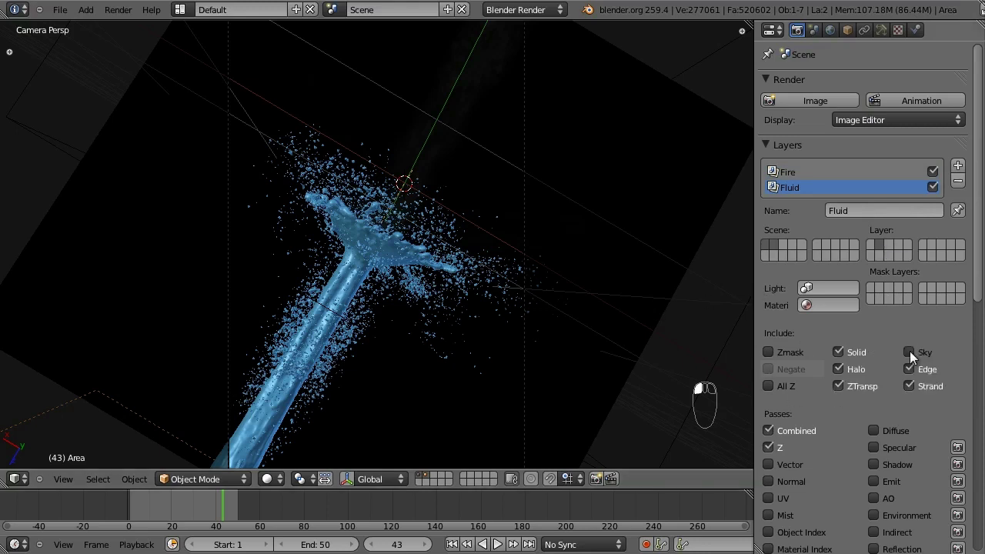
# Compare the settings of the Fire and Fluid render layers and check the world's sky and color settings
pyautogui.click(818, 174)
pyautogui.click(804, 189)
pyautogui.click(787, 173)
pyautogui.click(796, 188)
pyautogui.click(830, 30)
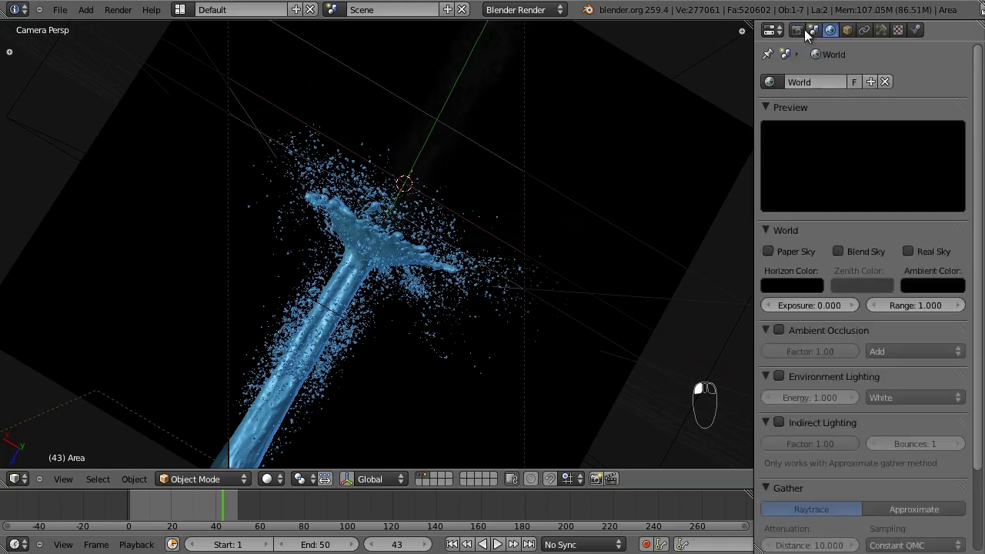
pyautogui.click(801, 29)
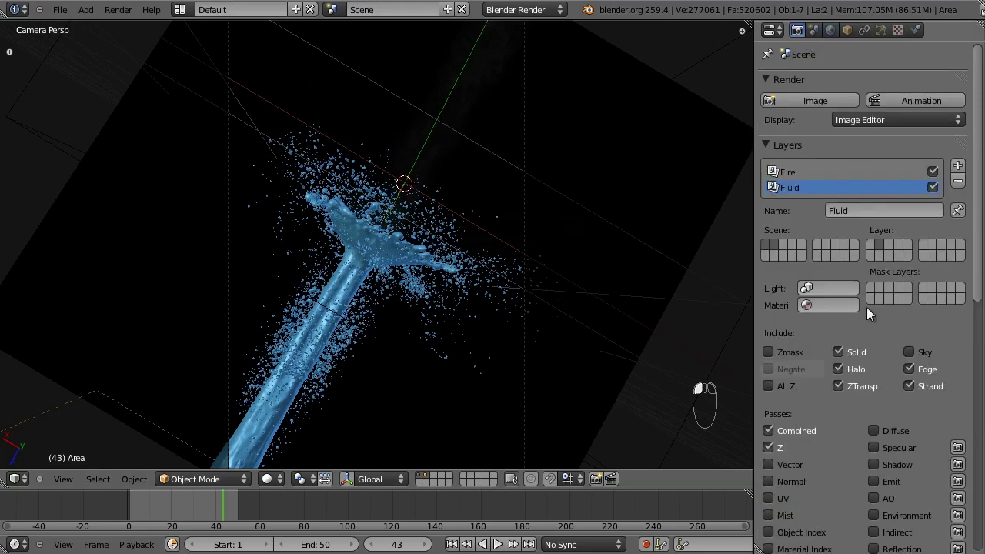
# Select the large black background plane behind the splash and save the file
pyautogui.scroll(-1, 483, 362)
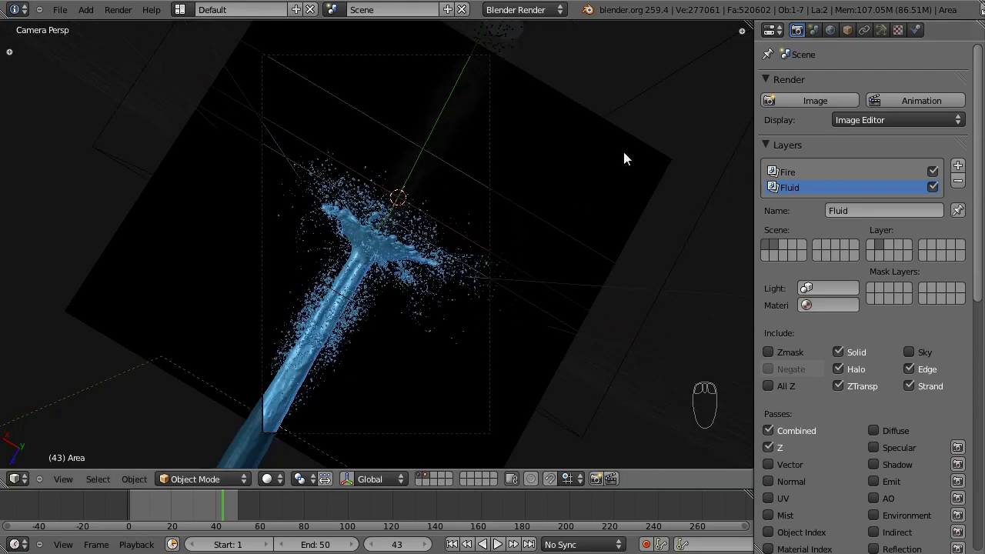
pyautogui.rightClick(668, 167)
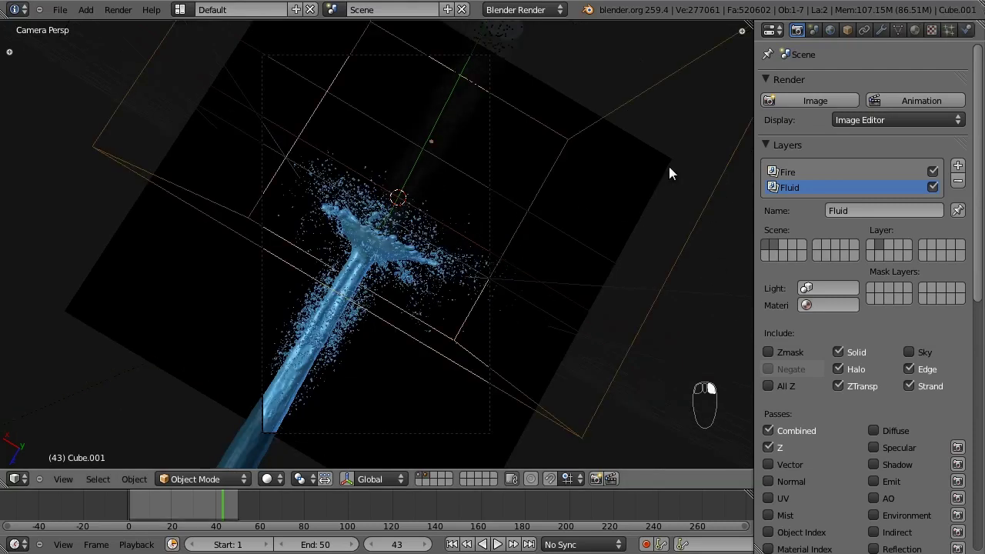
pyautogui.rightClick(664, 162)
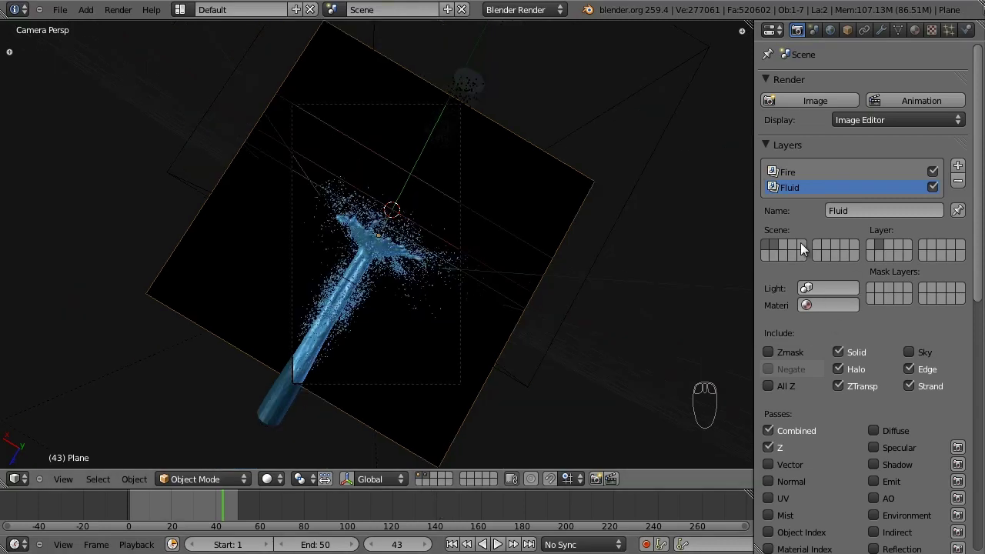
pyautogui.scroll(1, 448, 245)
pyautogui.hotkey('ctrl', 's')
pyautogui.click(449, 244)
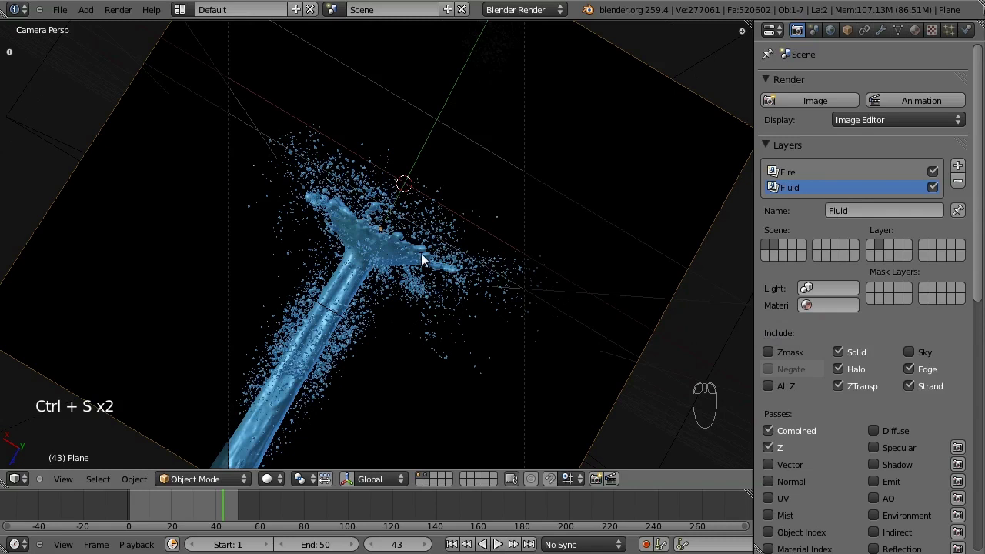
# Snap the 3D cursor to the origin of the fluid mesh
pyautogui.scroll(2, 421, 253)
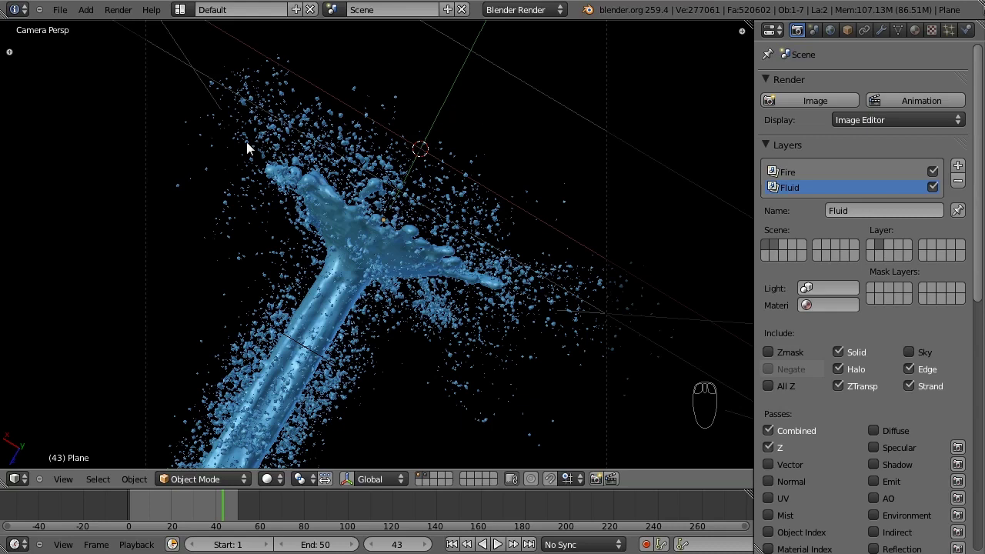
pyautogui.rightClick(379, 243)
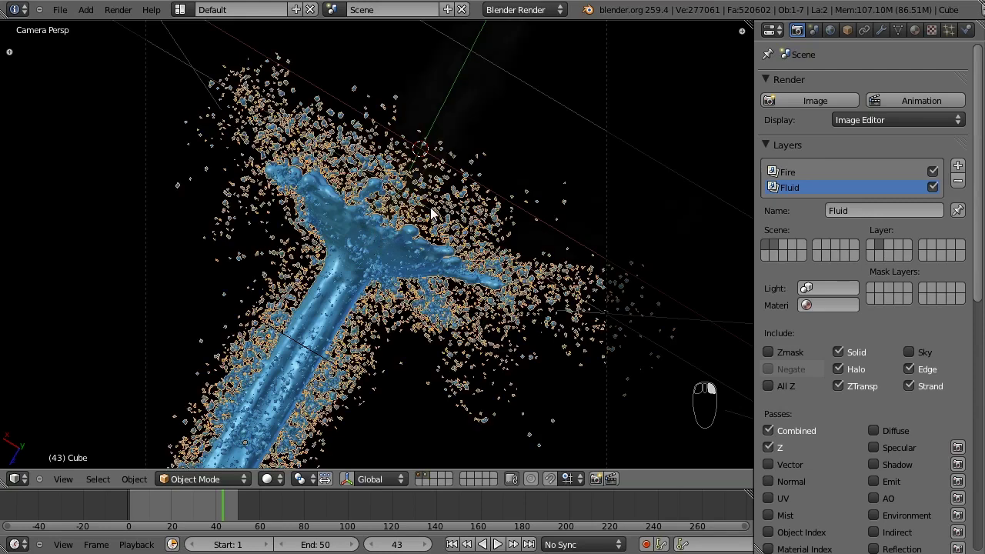
pyautogui.scroll(-4, 484, 207)
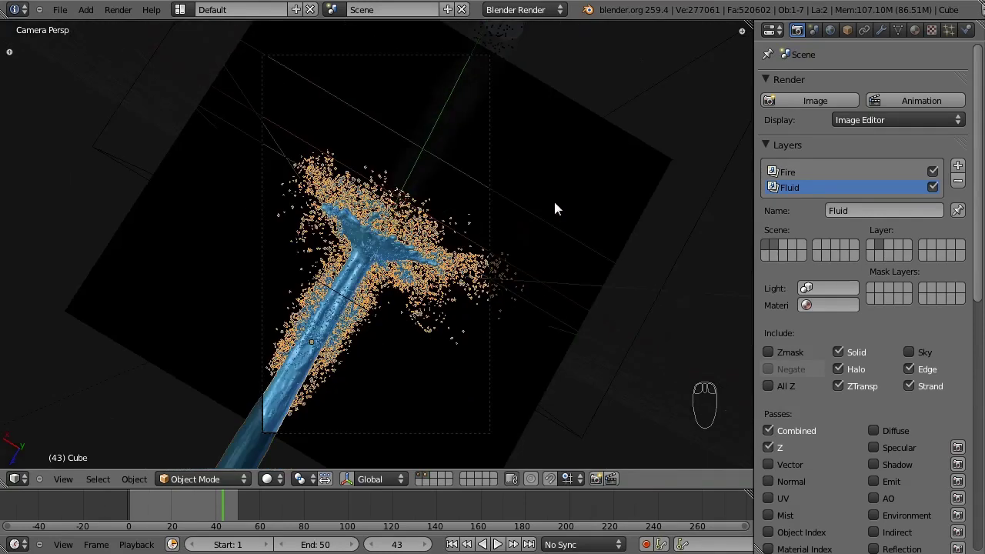
pyautogui.rightClick(702, 201)
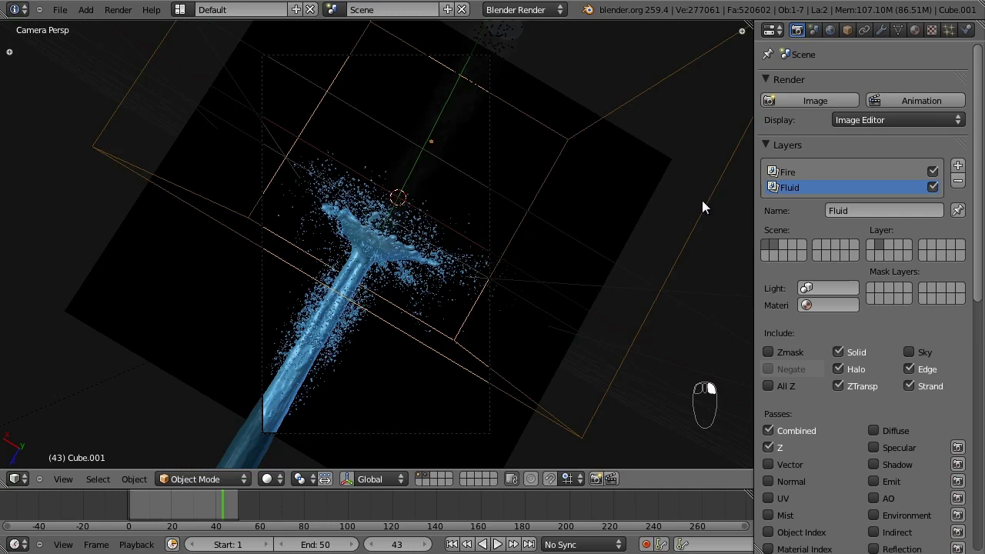
pyautogui.rightClick(315, 345)
pyautogui.hotkey('shift', 's')
pyautogui.click(343, 356)
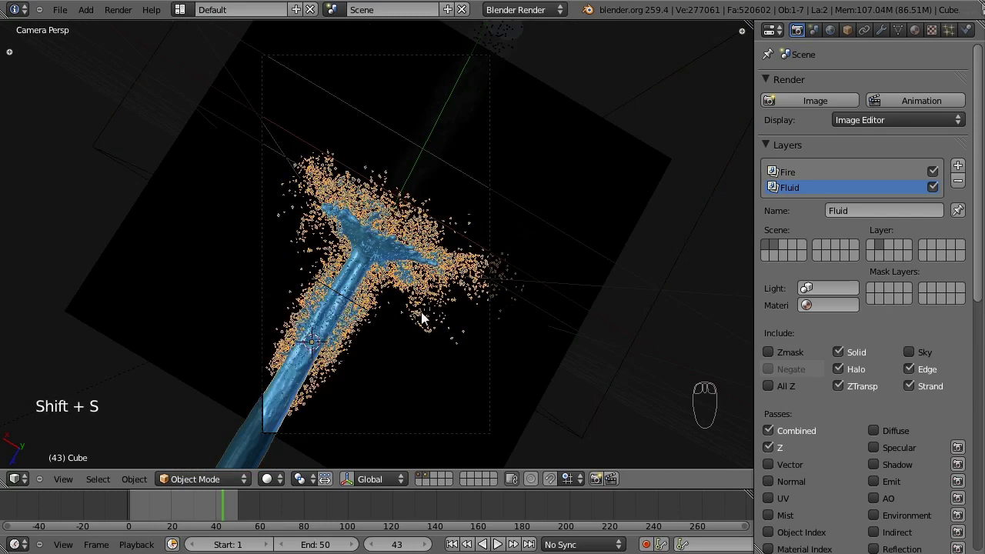
# Add a UV sphere at the 3D cursor and scale it down to roughly the width of the water column
pyautogui.hotkey('shift', 'a')
pyautogui.moveTo(400, 316)
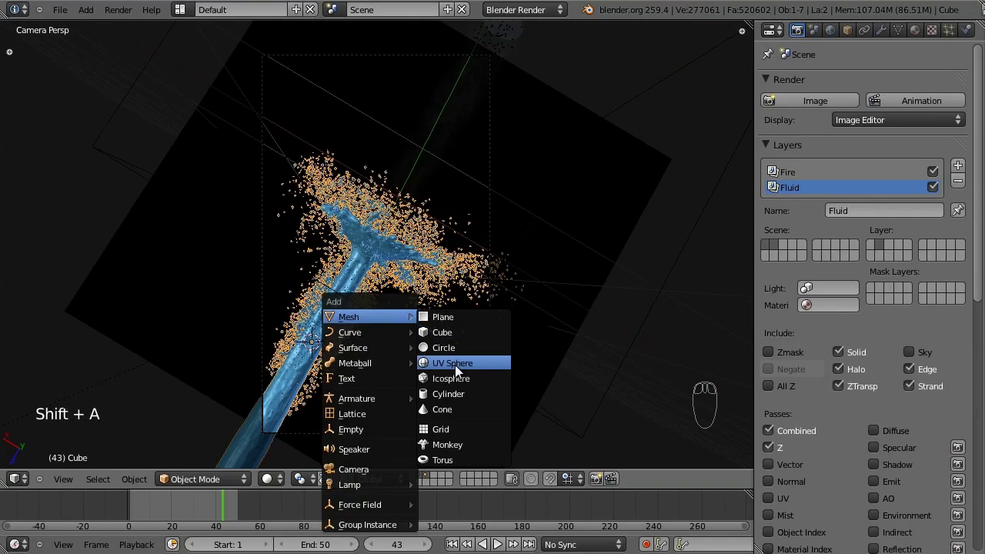
pyautogui.click(456, 364)
pyautogui.press('s')
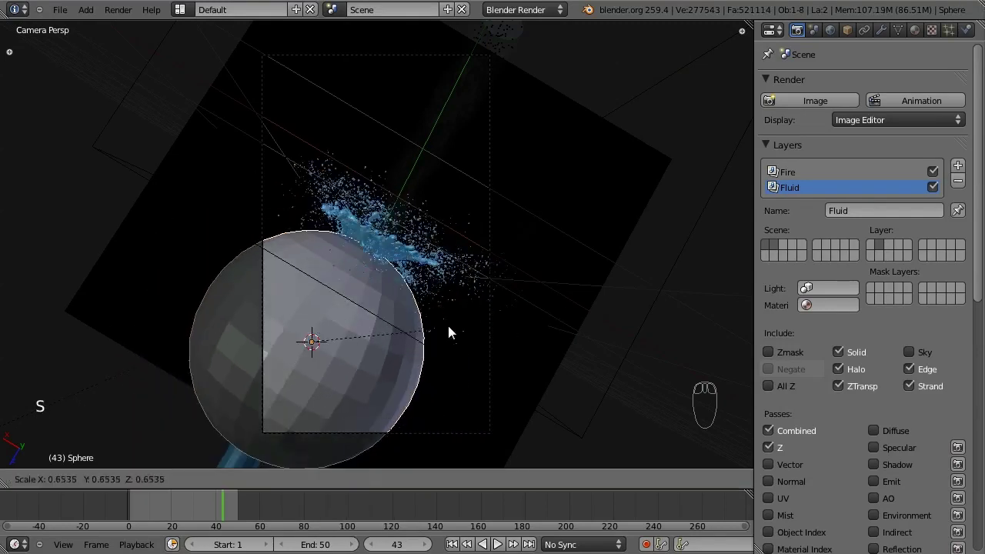
pyautogui.moveTo(334, 350)
pyautogui.click(358, 336)
# In a wireframe front view, scale the sphere down further and lower it along the Z axis into the splash
pyautogui.press('KP_1')
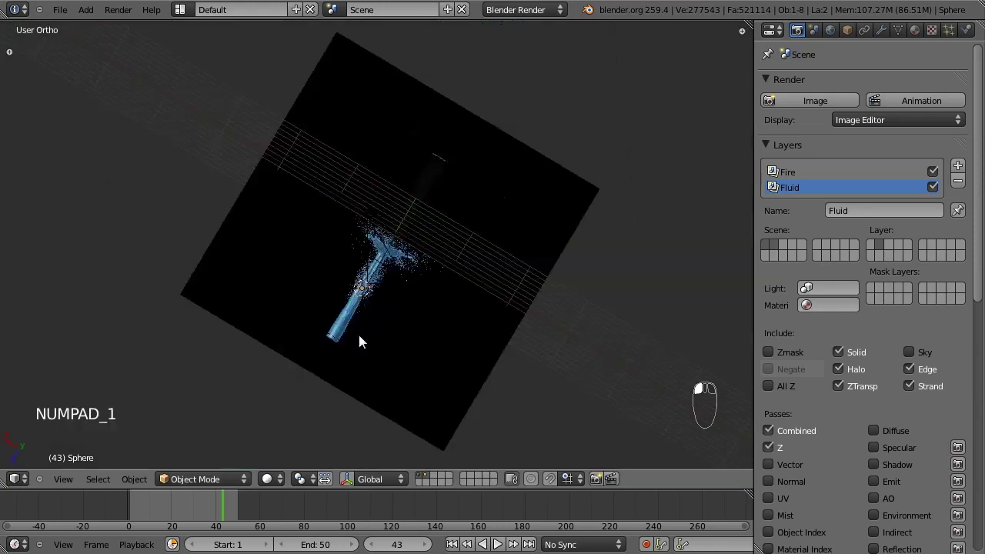
pyautogui.press('z')
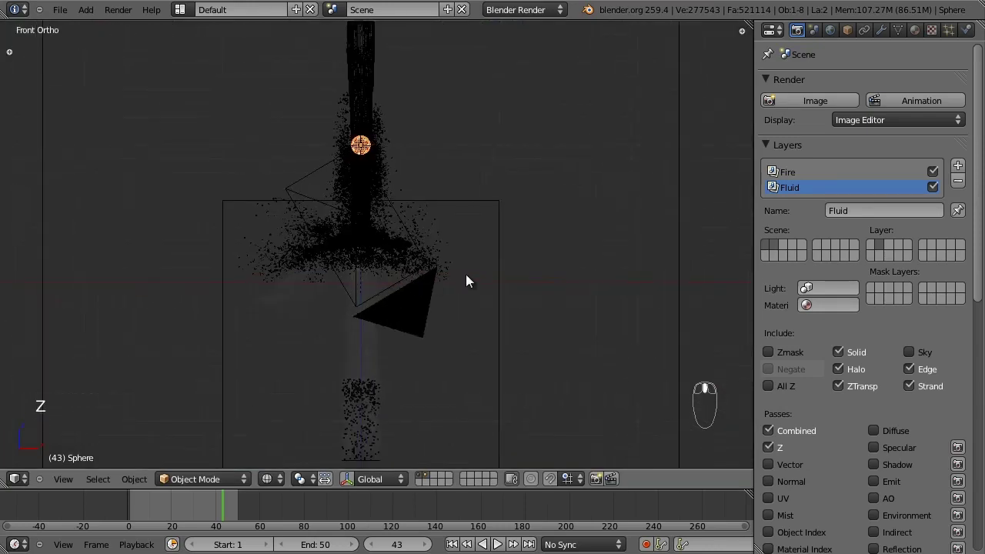
pyautogui.press('s')
pyautogui.click(407, 202)
pyautogui.press('g')
pyautogui.press('z')
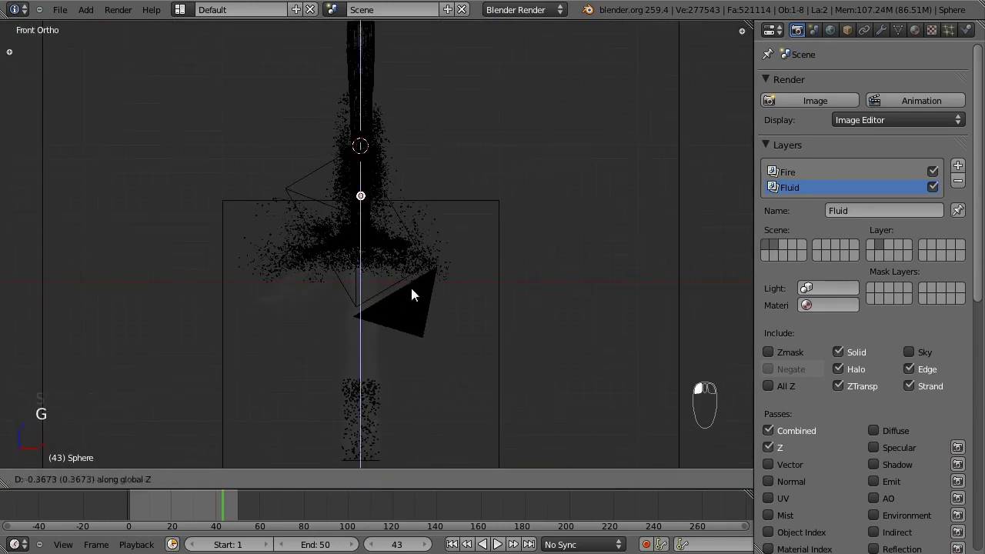
pyautogui.click(420, 306)
# From the camera view, fine-tune the sphere's size and its Z position at the center of the splash
pyautogui.press('KP_0')
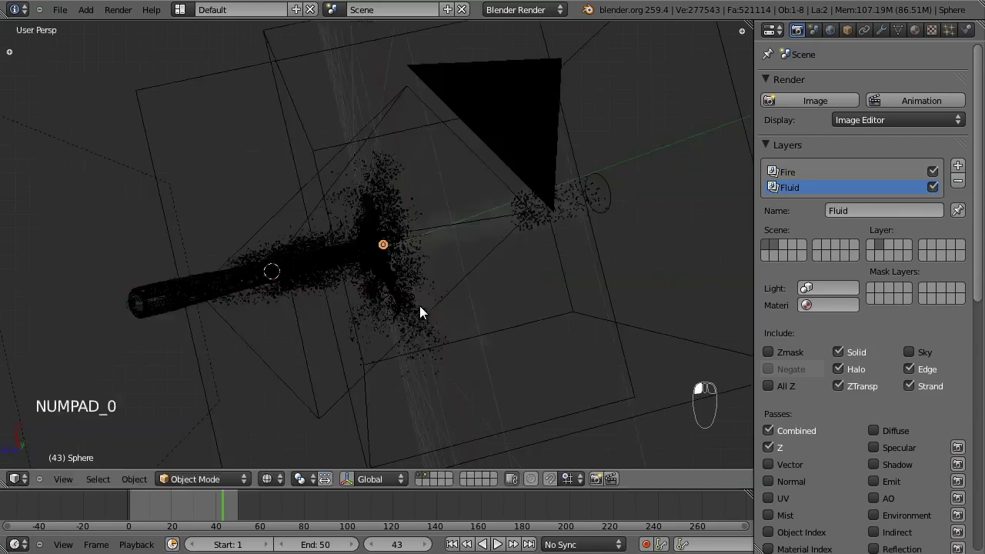
pyautogui.scroll(5, 425, 308)
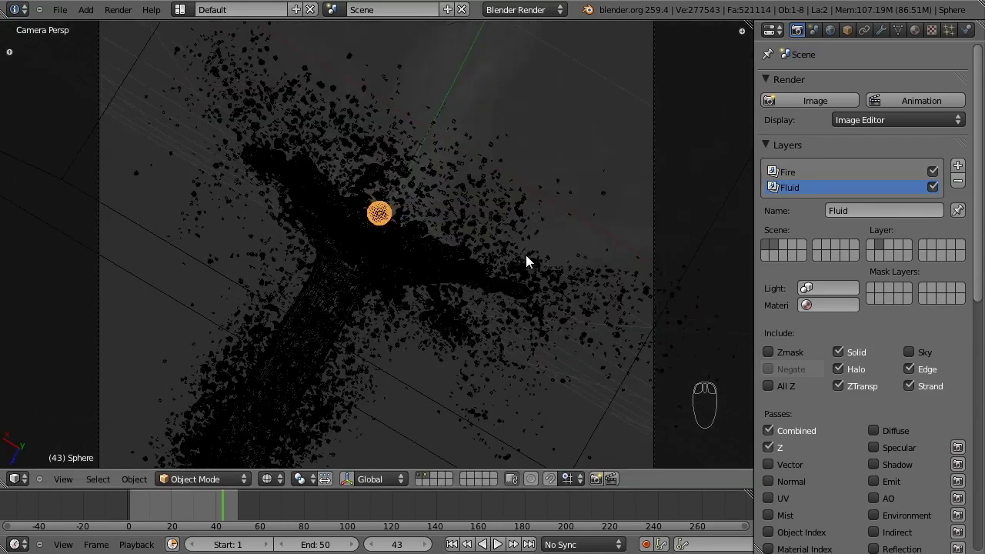
pyautogui.press('s')
pyautogui.click(510, 248)
pyautogui.press('g')
pyautogui.press('z')
pyautogui.click(512, 251)
pyautogui.scroll(-4, 395, 217)
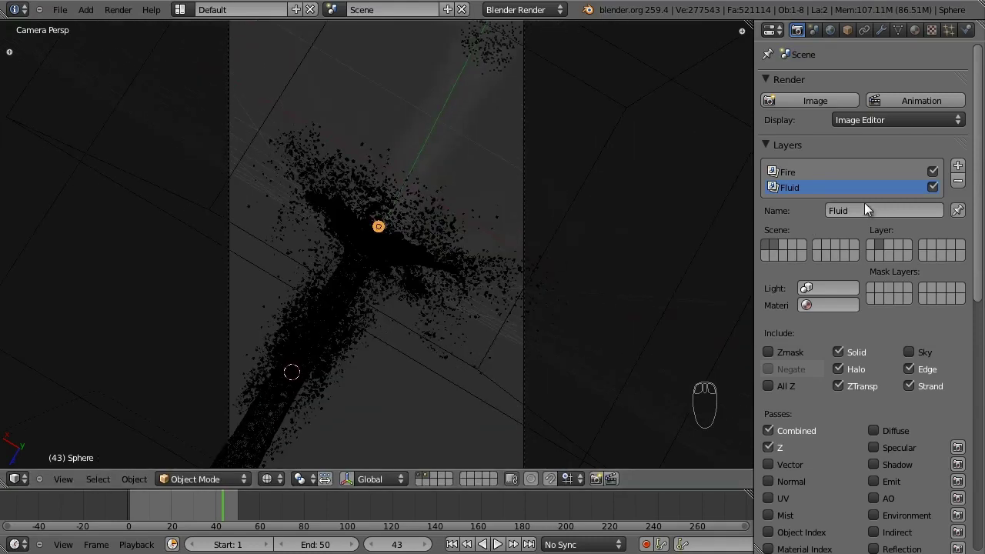
# Give the sphere a new material and make it shadeless
pyautogui.click(914, 30)
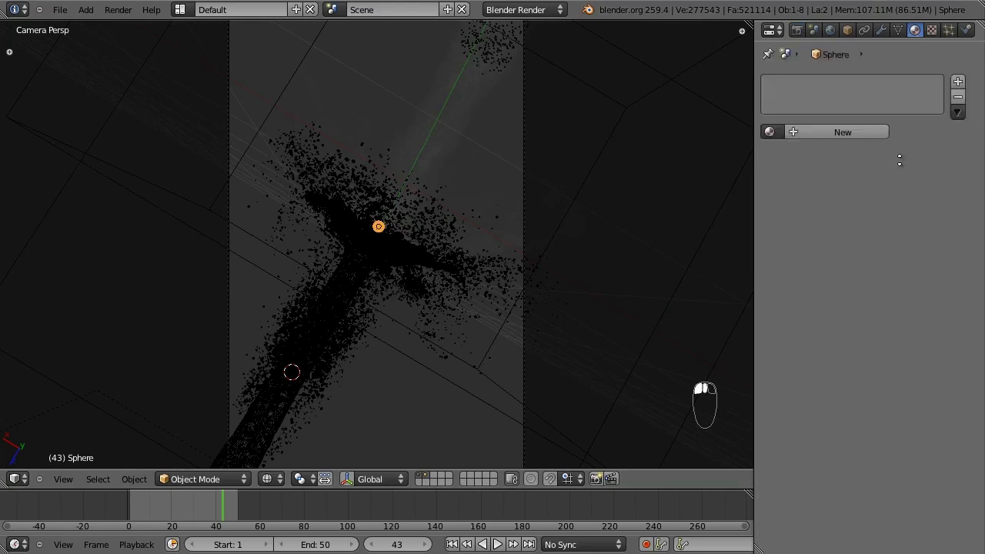
pyautogui.click(868, 134)
pyautogui.click(889, 465)
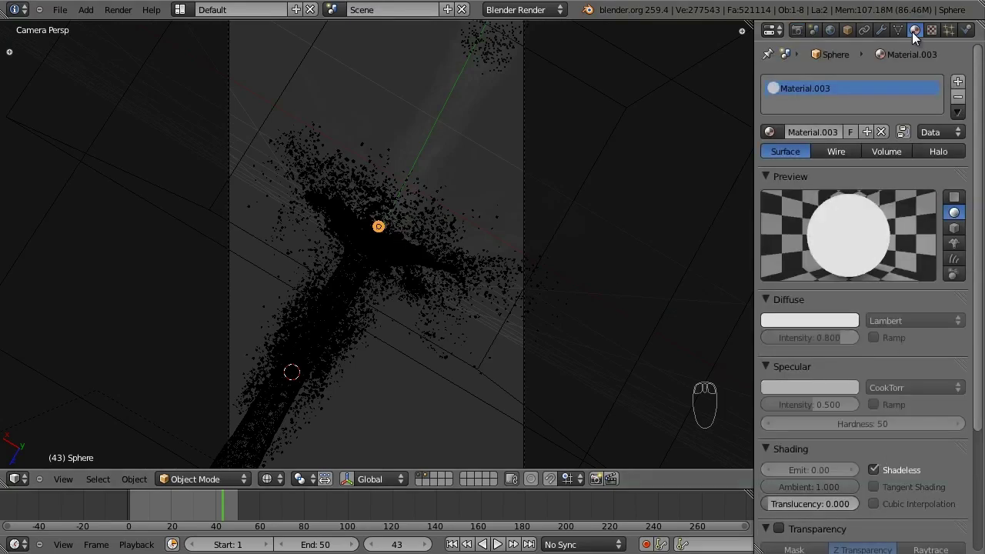
# Move the sphere to the third scene layer, make that layer visible, and save the file
pyautogui.click(797, 29)
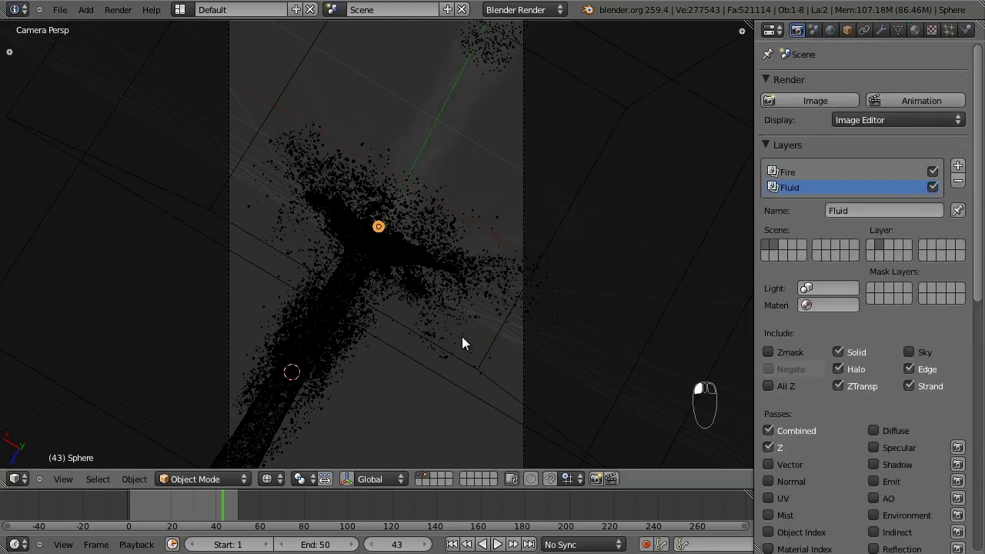
pyautogui.press('m')
pyautogui.click(605, 366)
pyautogui.hotkey('ctrl', 's')
pyautogui.click(658, 206)
pyautogui.click(435, 479)
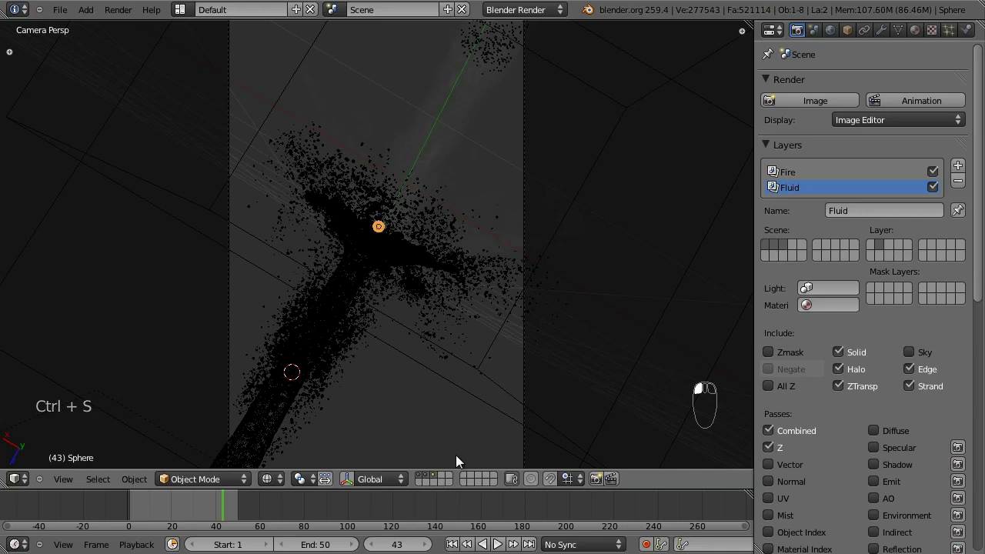
# Add a render layer named White Ball that renders only the third layer, with Sky excluded
pyautogui.click(957, 166)
pyautogui.click(885, 227)
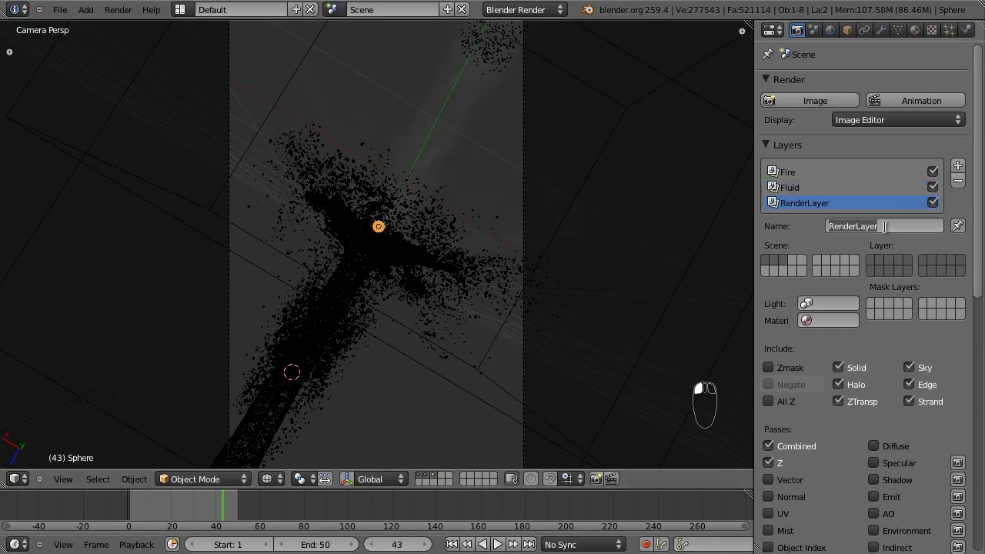
pyautogui.write('B')
pyautogui.write('White Ball')
pyautogui.press('Return')
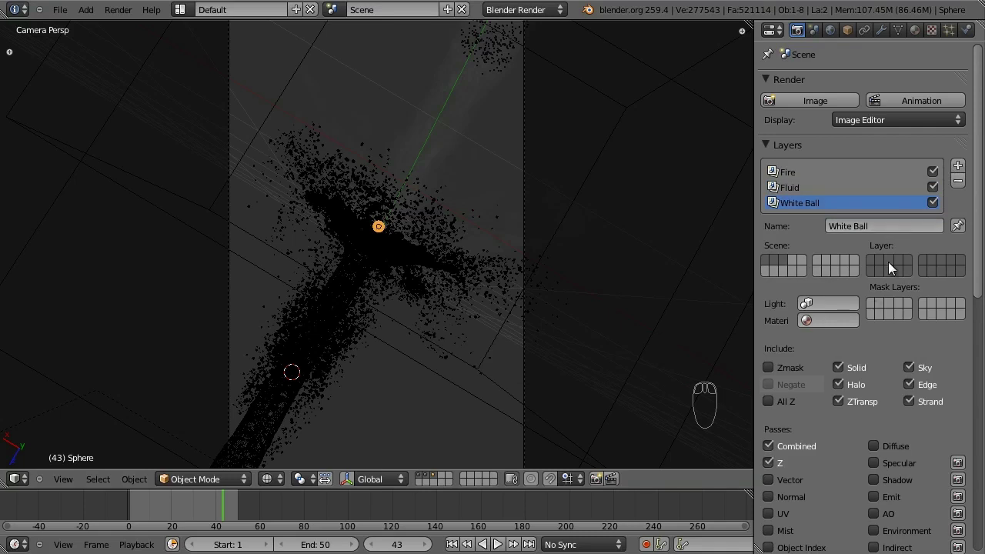
pyautogui.click(889, 260)
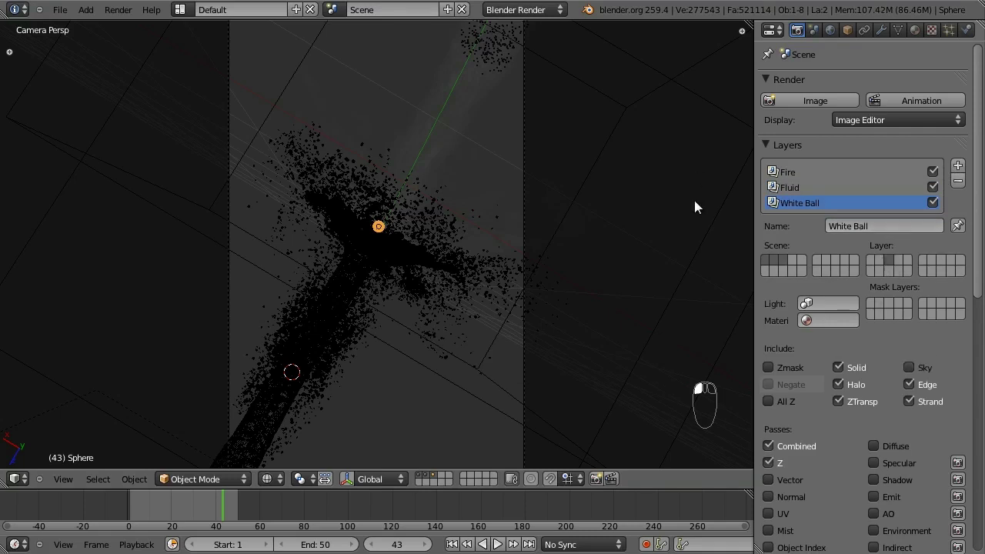
# Review the Fire, Fluid and White Ball render layer settings and save the file
pyautogui.click(809, 183)
pyautogui.click(808, 173)
pyautogui.click(801, 203)
pyautogui.hotkey('ctrl', 's')
pyautogui.hotkey('ctrl', 's')
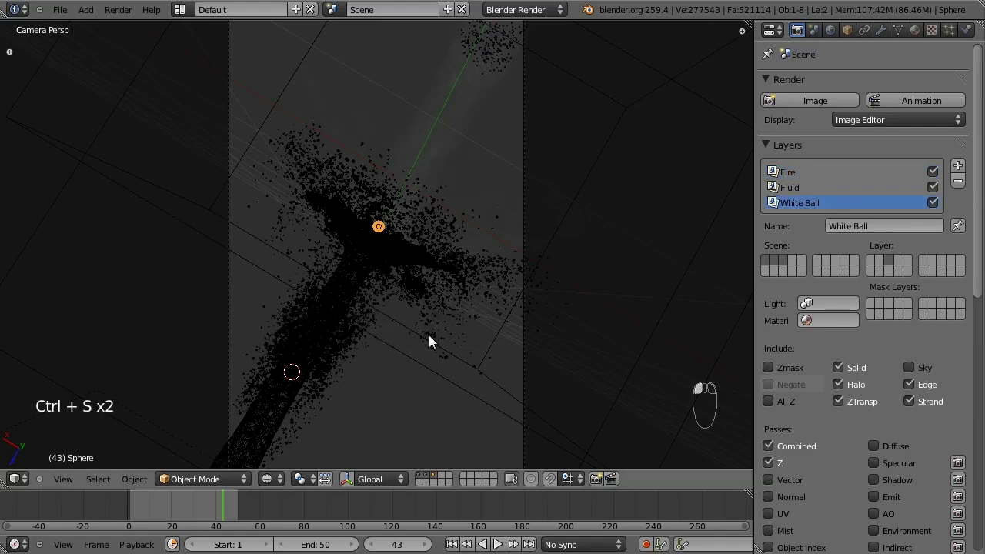
pyautogui.scroll(-2, 579, 342)
pyautogui.scroll(-6, 848, 375)
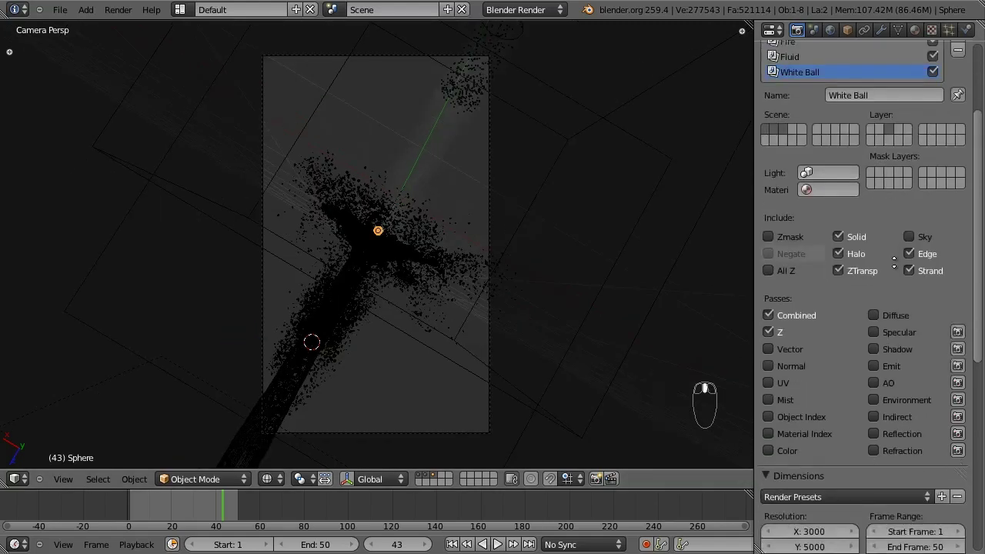
pyautogui.scroll(-4, 862, 307)
pyautogui.scroll(10, 862, 308)
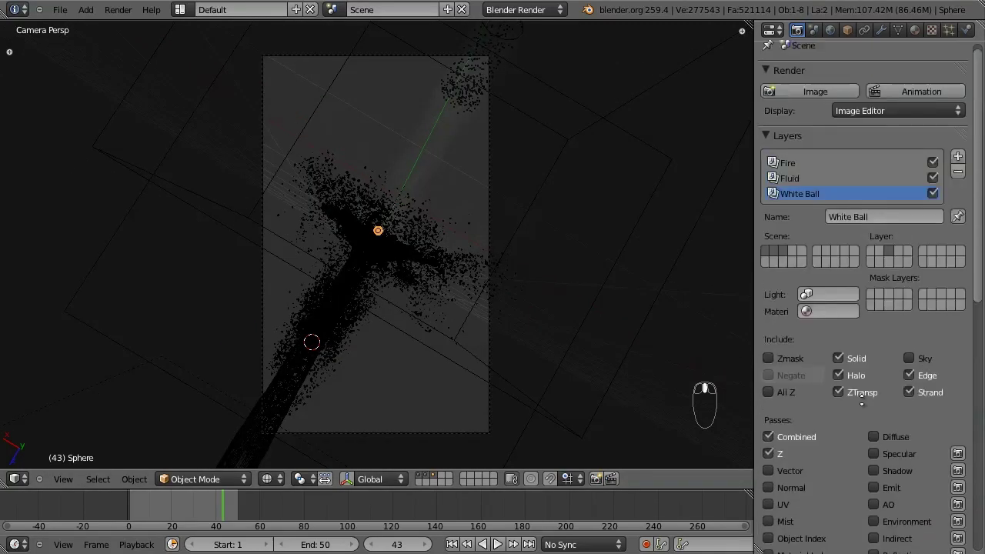
pyautogui.hotkey('ctrl', 's')
pyautogui.click(652, 364)
# Set the render resolution percentage to 20% and save the file
pyautogui.moveTo(754, 144); pyautogui.dragTo(761, 145)
pyautogui.click(770, 145)
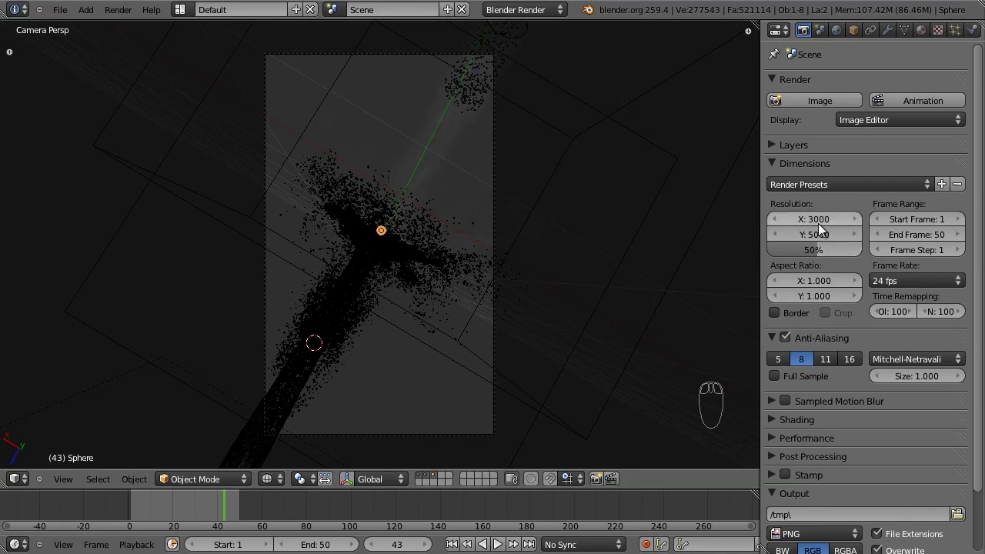
pyautogui.click(823, 250)
pyautogui.write('20')
pyautogui.press('Return')
pyautogui.hotkey('ctrl', 's')
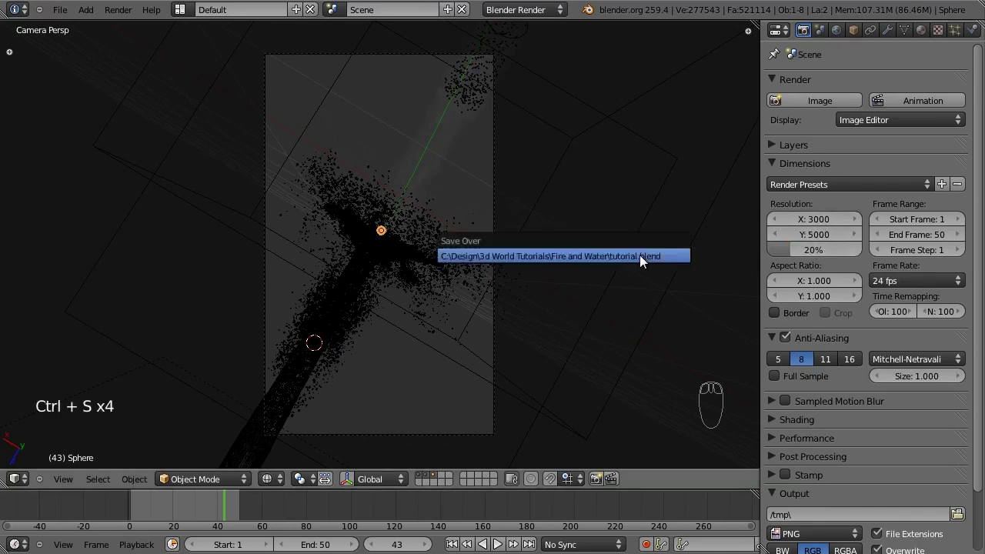
# Render the current frame, inspect the white ball in the result, and save the file
pyautogui.click(814, 101)
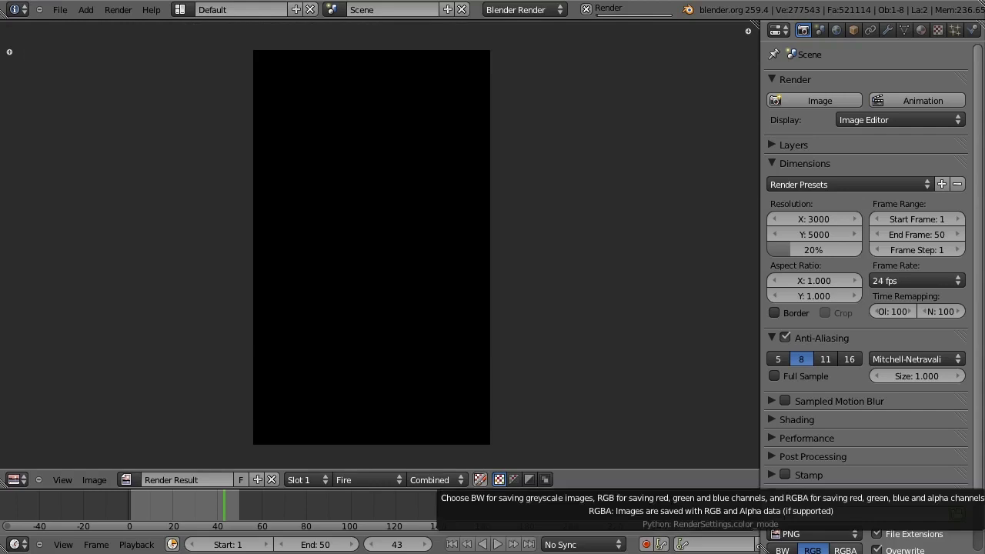
pyautogui.scroll(4, 459, 296)
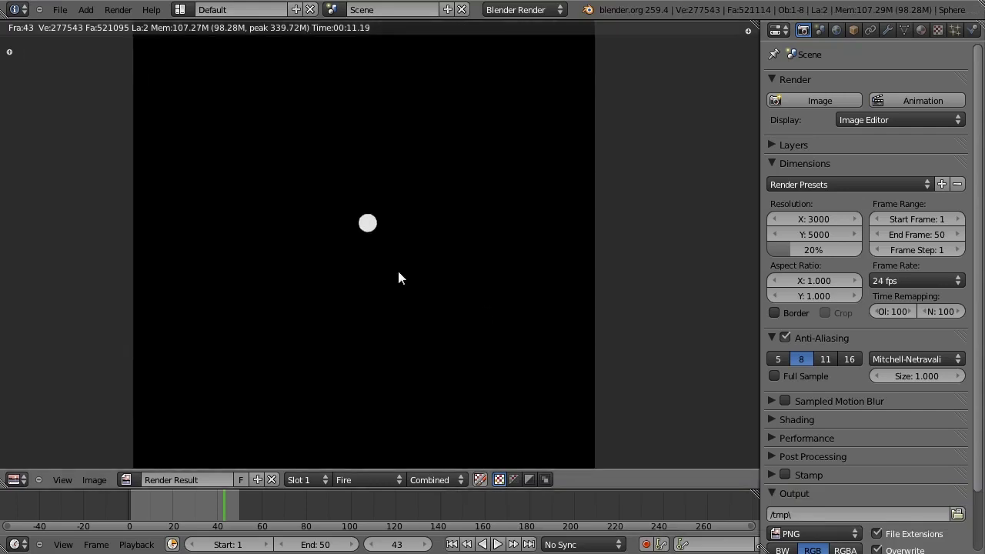
pyautogui.scroll(-6, 378, 233)
pyautogui.scroll(5, 387, 269)
pyautogui.click(769, 147)
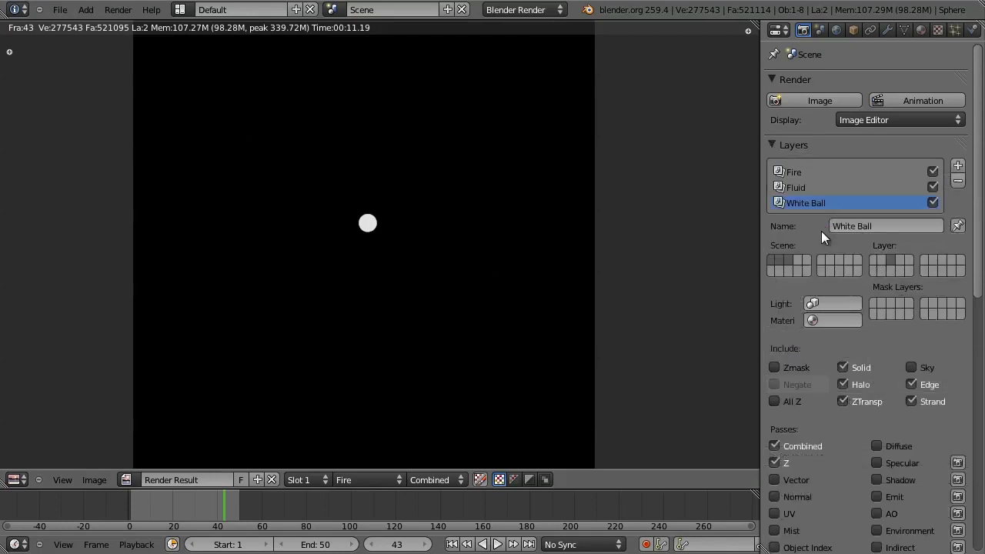
pyautogui.click(789, 153)
pyautogui.press('Escape')
pyautogui.hotkey('ctrl', 's')
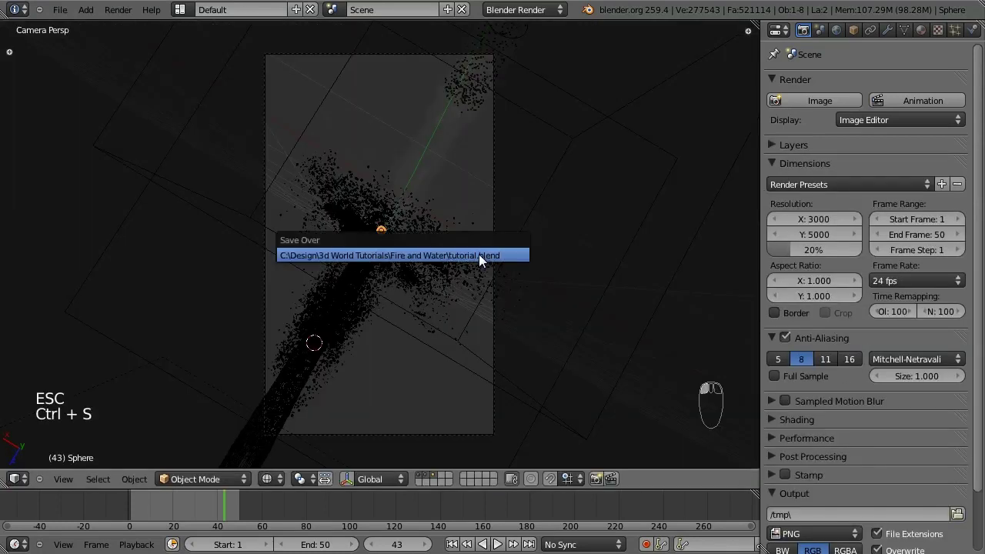
pyautogui.click(479, 254)
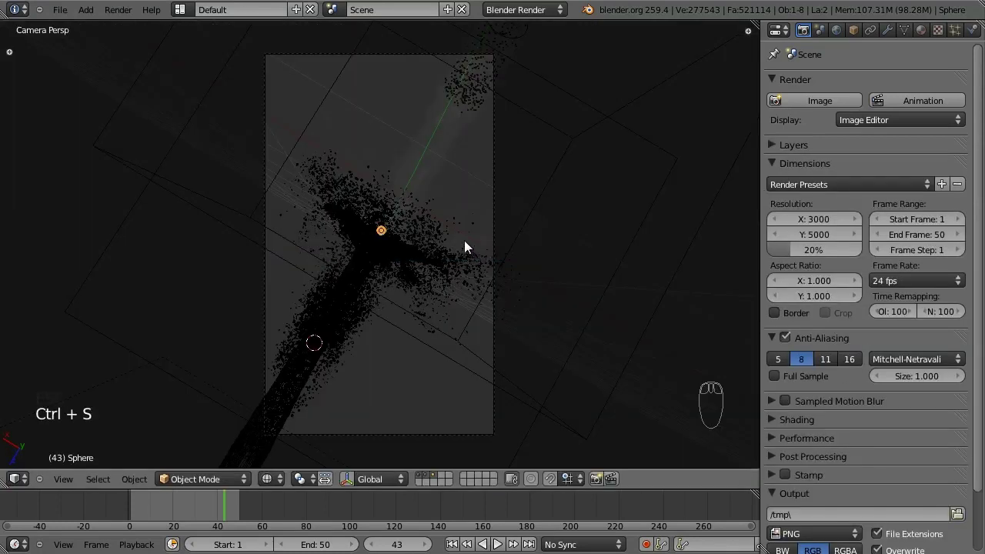
# Switch to the Compositing screen layout
pyautogui.click(182, 9)
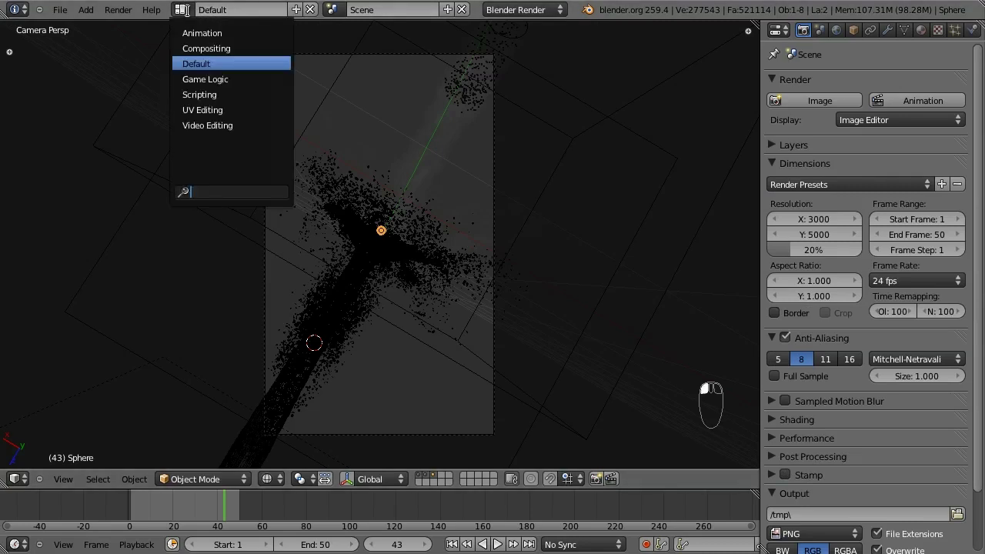
pyautogui.click(203, 49)
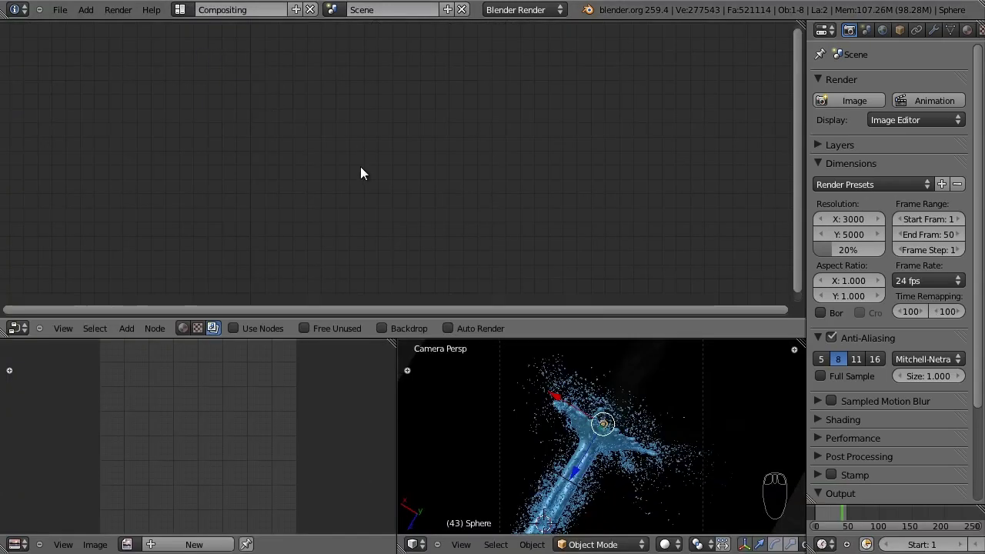
# Cycle back and forth through the neighboring screen layouts and return to Compositing
pyautogui.hotkey('ctrl', 'Right')
pyautogui.hotkey('ctrl', 'Right')
pyautogui.hotkey('ctrl', 'Left')
pyautogui.hotkey('ctrl', 'Left')
pyautogui.hotkey('ctrl', 'Right')
pyautogui.hotkey('ctrl', 'Left')
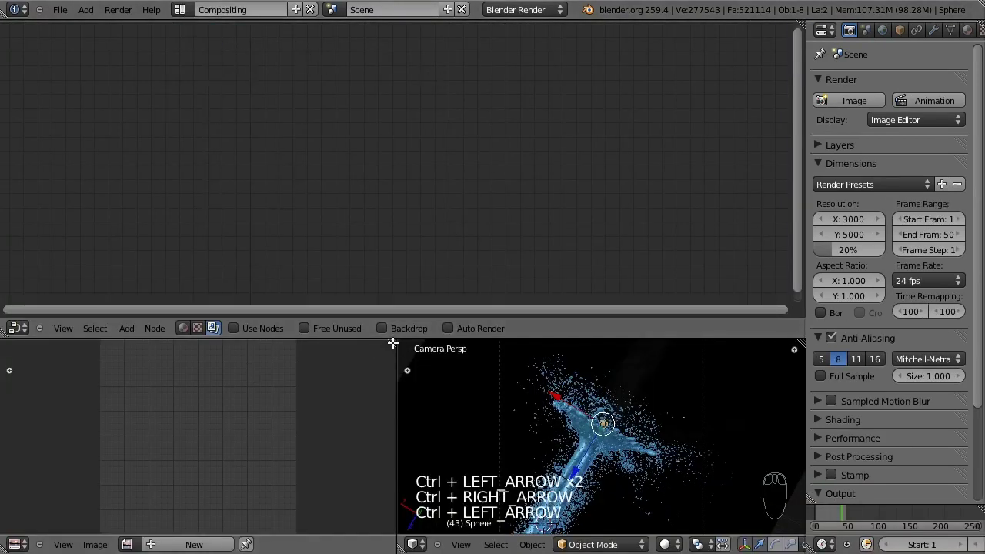
# Merge the image editor and 3D view areas into the node editor and enable compositing nodes
pyautogui.moveTo(393, 342); pyautogui.dragTo(427, 346)
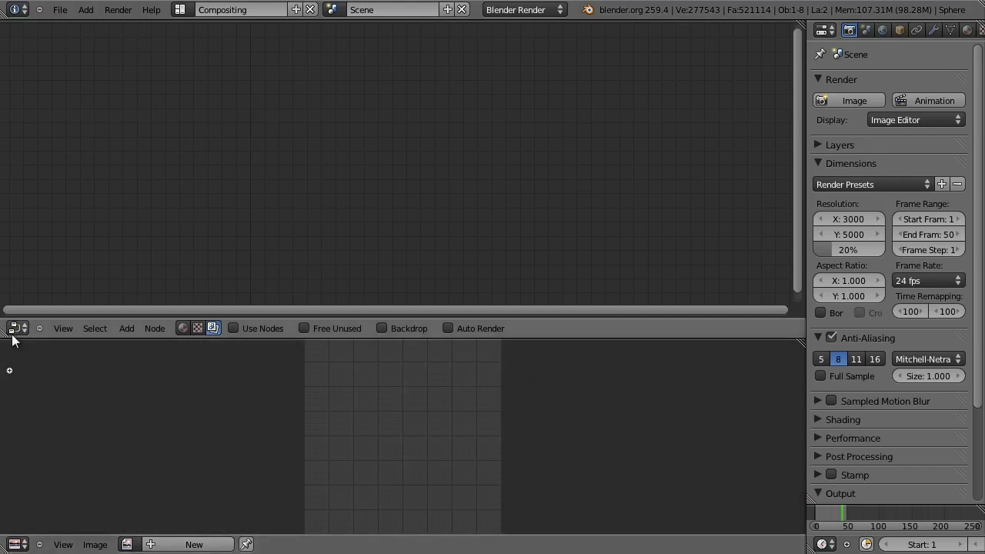
pyautogui.moveTo(6, 334); pyautogui.dragTo(5, 358)
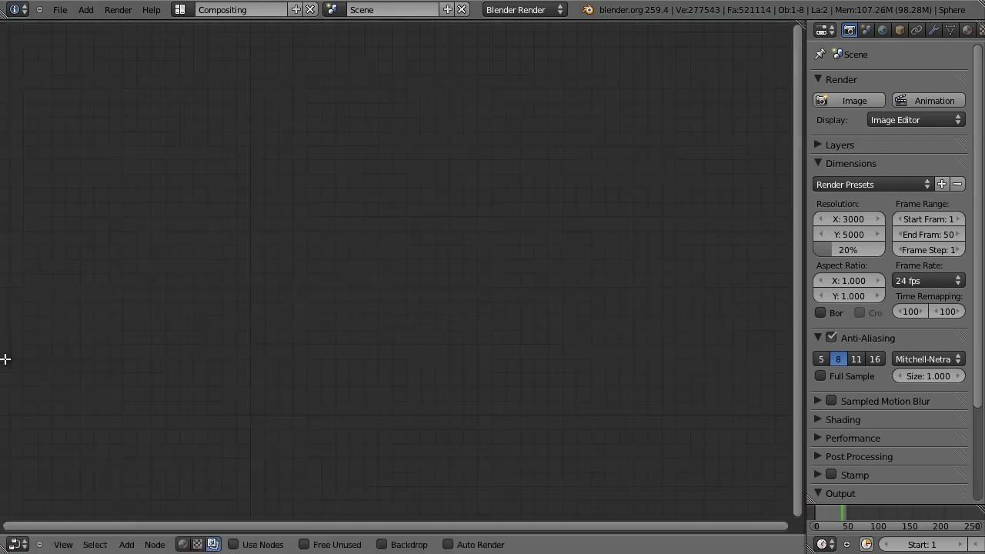
pyautogui.click(252, 546)
# Spread the Render Layers and Composite nodes apart to leave working space between them
pyautogui.moveTo(289, 259); pyautogui.dragTo(187, 269)
pyautogui.moveTo(462, 218); pyautogui.dragTo(699, 216)
pyautogui.moveTo(499, 261); pyautogui.dragTo(469, 198, button='middle')
pyautogui.scroll(-3, 437, 263)
pyautogui.scroll(2, 358, 177)
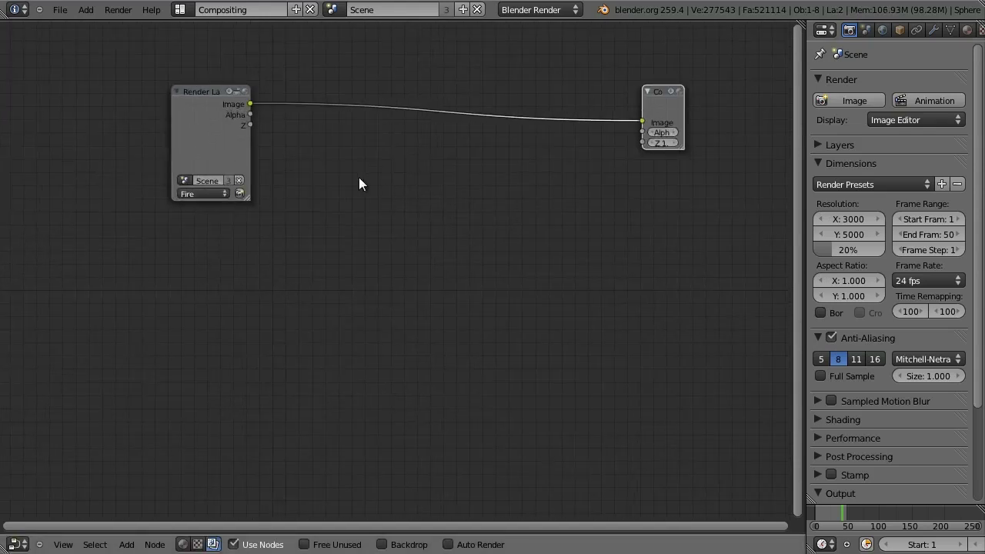
# Add a Viewer node, connect the Fire render layer's image to it, and turn on the backdrop
pyautogui.hotkey('shift', 'a')
pyautogui.moveTo(410, 197)
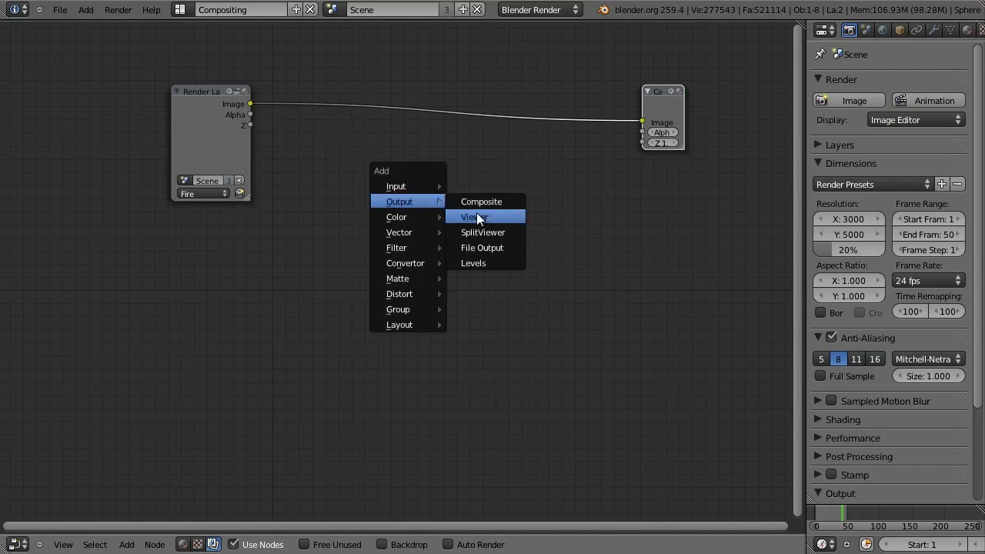
pyautogui.click(477, 212)
pyautogui.click(675, 221)
pyautogui.moveTo(250, 104); pyautogui.dragTo(653, 242)
pyautogui.click(397, 541)
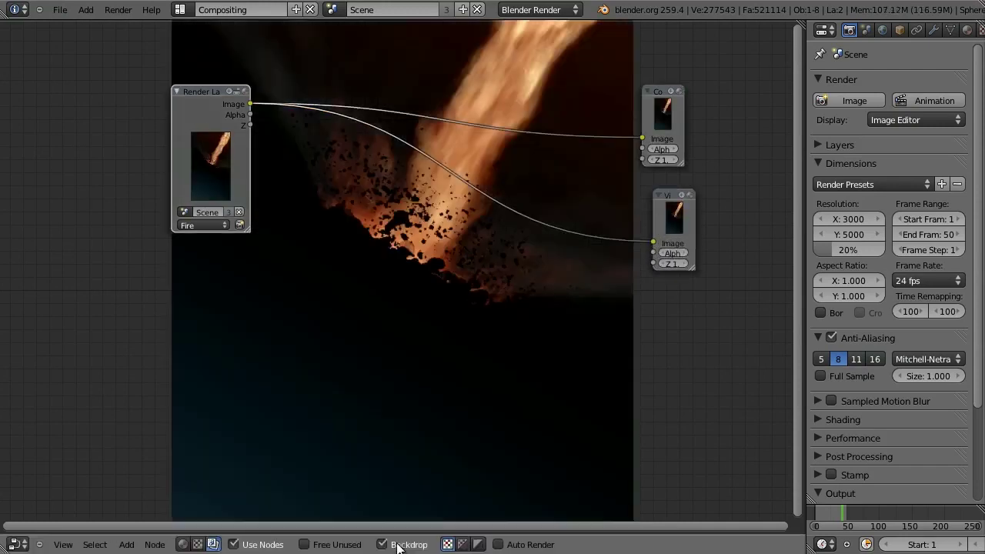
# Reposition the nodes and the backdrop image in the node editor and save the file
pyautogui.moveTo(531, 400); pyautogui.dragTo(461, 214, button='middle')
pyautogui.keyDown('alt'); pyautogui.moveTo(463, 390); pyautogui.dragTo(455, 361, button='middle'); pyautogui.keyUp('alt')
pyautogui.scroll(-2, 384, 254)
pyautogui.moveTo(352, 187); pyautogui.dragTo(400, 313, button='middle')
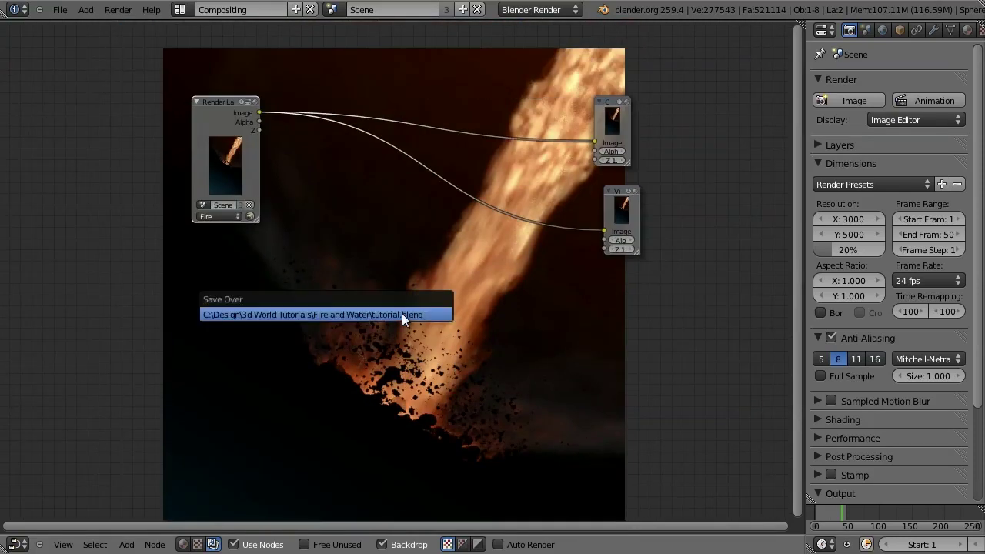
pyautogui.hotkey('shift', 'a')
pyautogui.moveTo(362, 242)
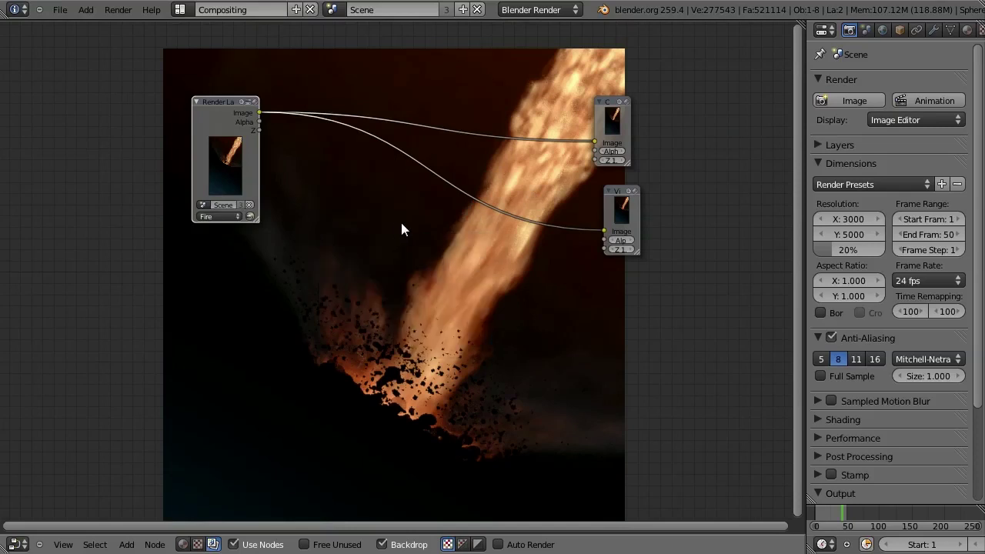
# Examine the lower part of the Fire layer's render in the backdrop
pyautogui.moveTo(401, 230); pyautogui.dragTo(310, 72, button='middle')
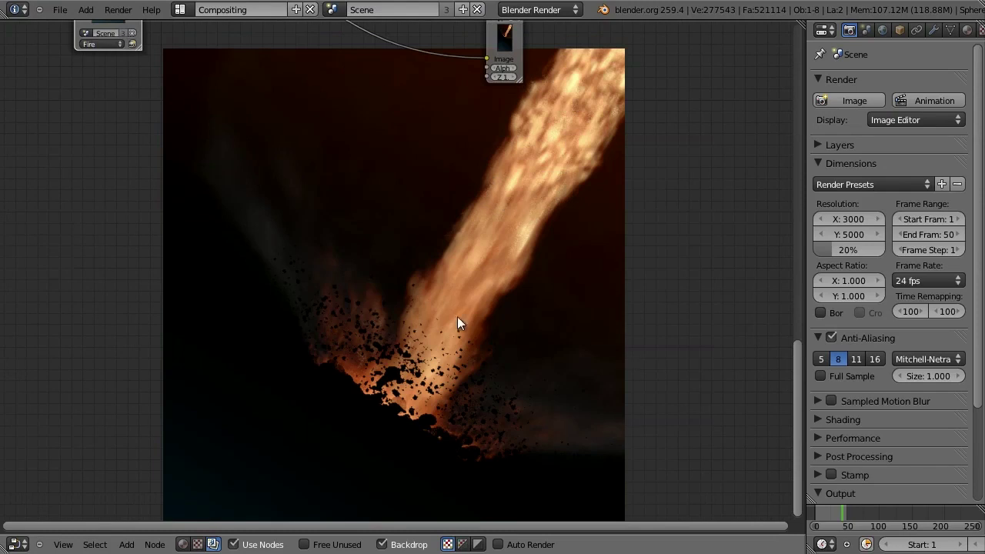
pyautogui.moveTo(457, 316); pyautogui.dragTo(494, 157, button='middle')
pyautogui.keyDown('alt'); pyautogui.moveTo(489, 302); pyautogui.dragTo(541, 114, button='middle'); pyautogui.keyUp('alt')
pyautogui.keyDown('alt'); pyautogui.moveTo(255, 365); pyautogui.dragTo(262, 321, button='middle'); pyautogui.keyUp('alt')
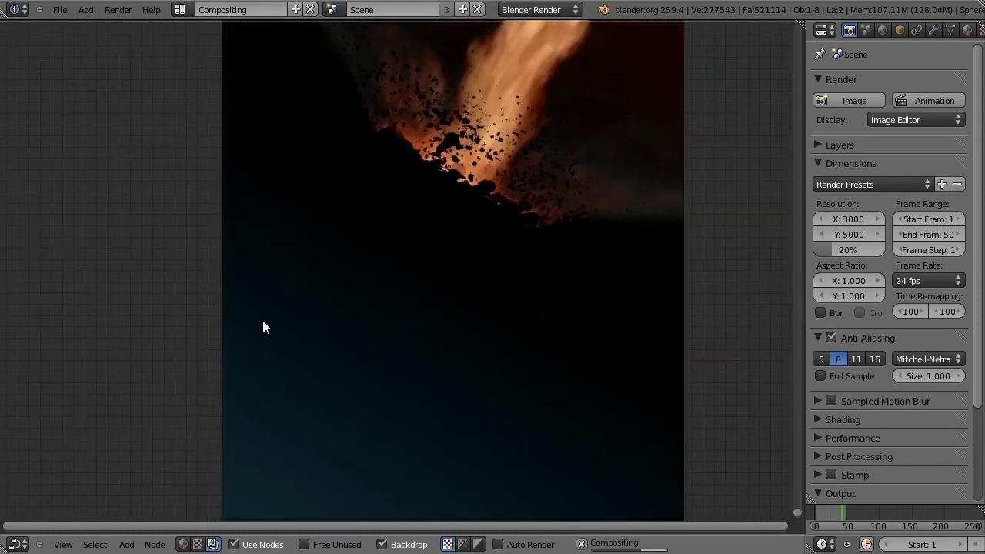
# Add an RGB Curves node, feed it the Fire render layer's image, and connect its output to the Viewer node
pyautogui.keyDown('alt'); pyautogui.moveTo(434, 112); pyautogui.dragTo(365, 292, button='middle'); pyautogui.keyUp('alt')
pyautogui.moveTo(365, 179); pyautogui.dragTo(405, 255, button='middle')
pyautogui.scroll(5, 412, 274)
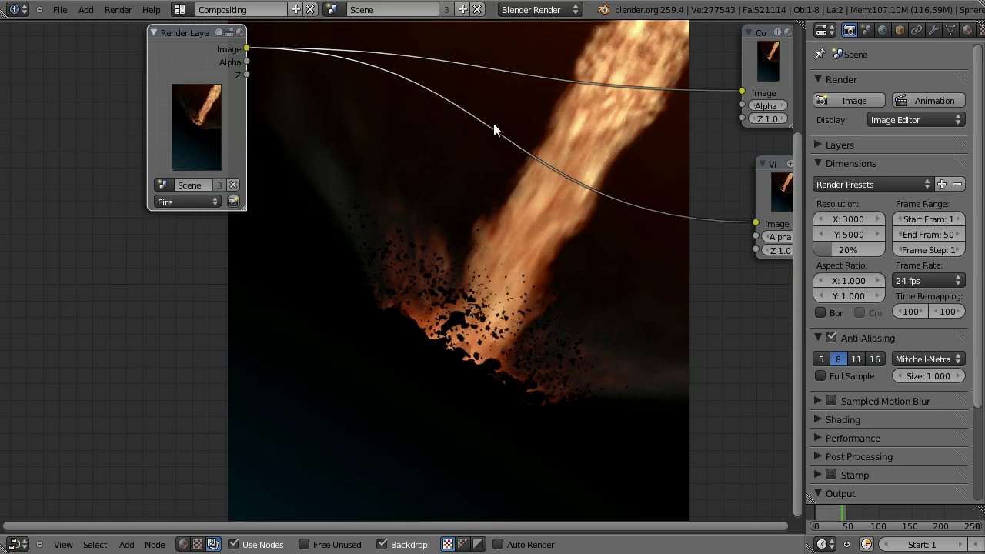
pyautogui.moveTo(508, 156); pyautogui.dragTo(447, 153, button='middle')
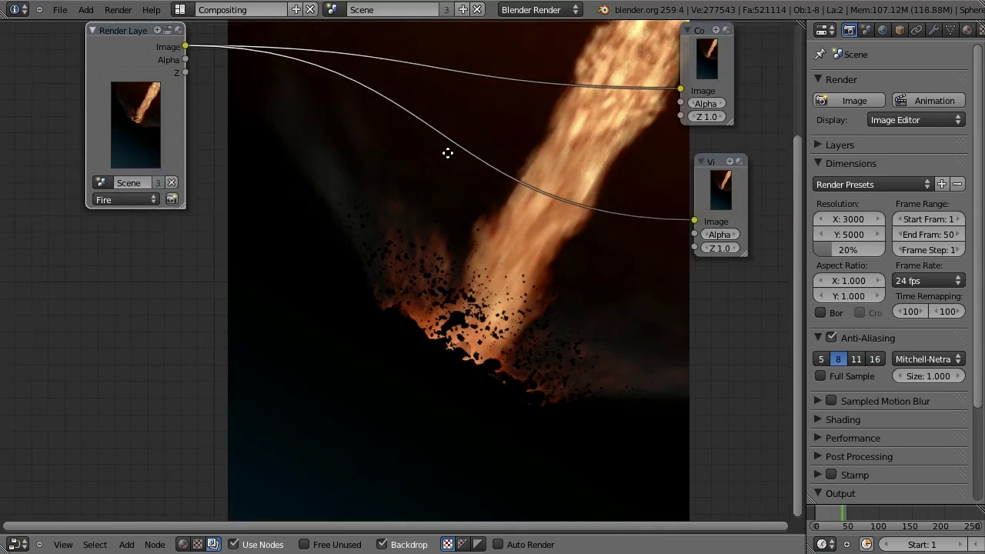
pyautogui.hotkey('shift', 'a')
pyautogui.moveTo(350, 178)
pyautogui.click(394, 175)
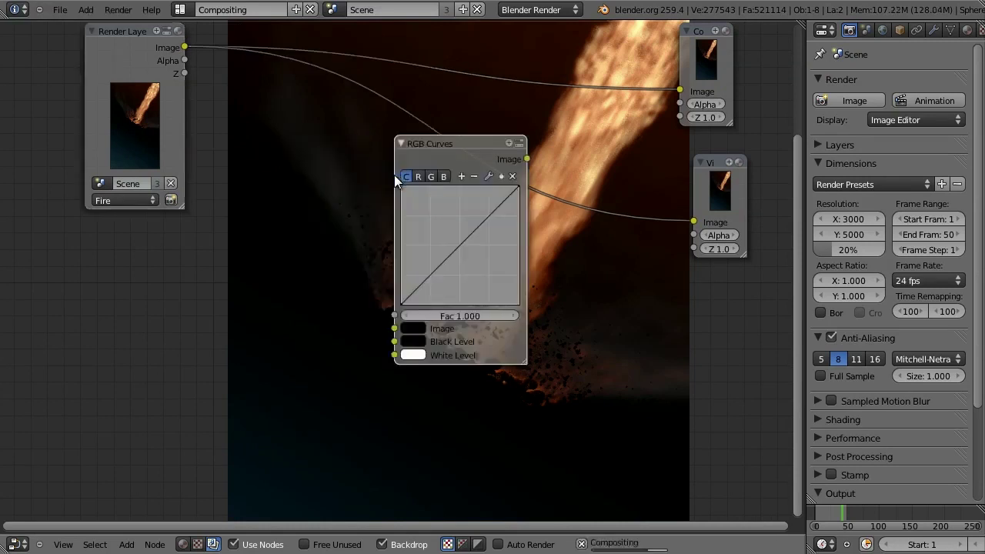
pyautogui.click(268, 60)
pyautogui.moveTo(185, 47); pyautogui.dragTo(268, 213)
pyautogui.keyDown('ctrl'); pyautogui.keyDown('shift'); pyautogui.click(347, 99); pyautogui.keyUp('shift'); pyautogui.keyUp('ctrl')
pyautogui.moveTo(465, 156); pyautogui.dragTo(397, 231, button='middle')
# Bend the RGB Curves node's combined curve downward to darken the fire image and isolate its brightest areas
pyautogui.moveTo(271, 211); pyautogui.dragTo(275, 236)
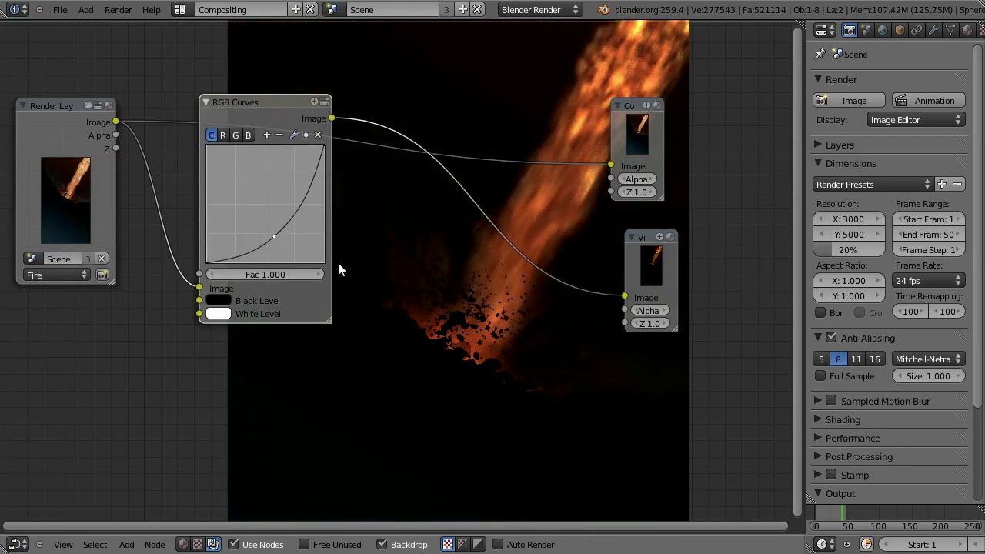
pyautogui.moveTo(503, 343); pyautogui.dragTo(446, 170, button='middle')
pyautogui.keyDown('alt'); pyautogui.moveTo(509, 385); pyautogui.dragTo(421, 315, button='middle'); pyautogui.keyUp('alt')
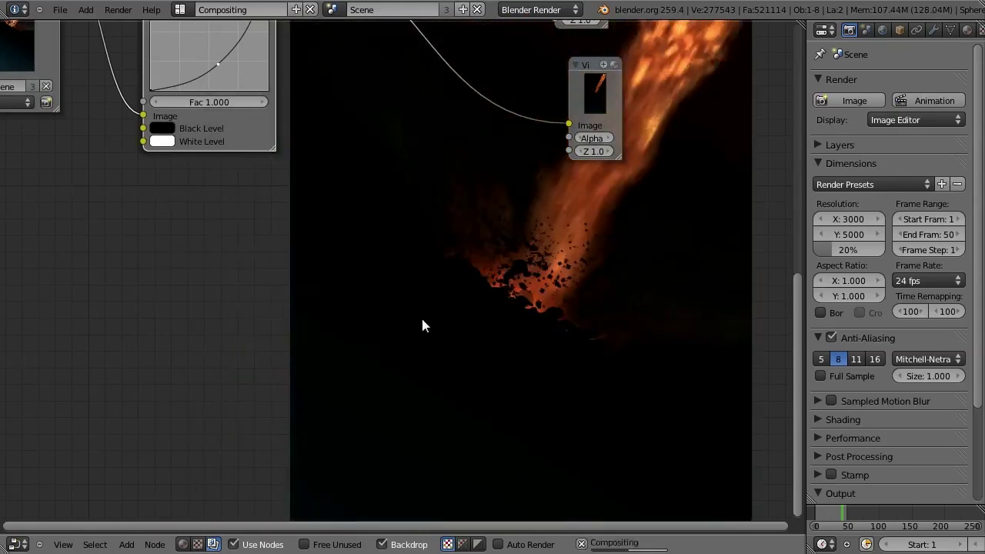
pyautogui.moveTo(220, 66); pyautogui.dragTo(222, 67)
pyautogui.press('Home')
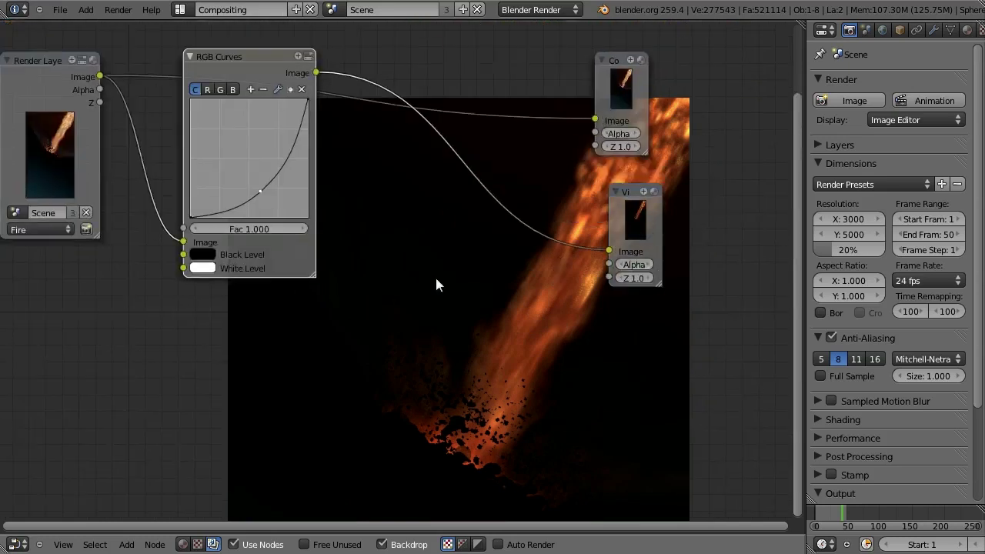
# Add a Blur node and insert it between the RGB Curves and Viewer nodes
pyautogui.hotkey('shift', 'a')
pyautogui.moveTo(363, 259)
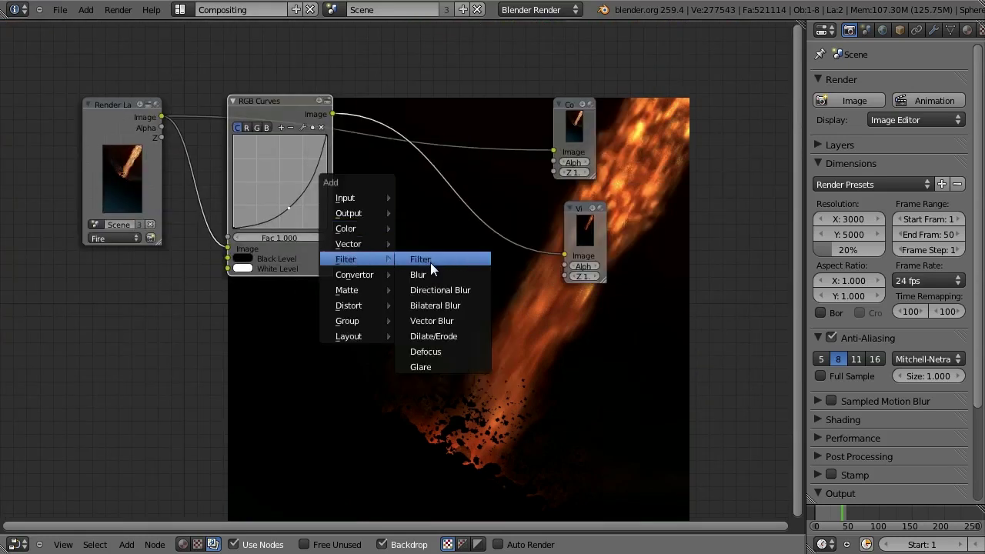
pyautogui.click(430, 275)
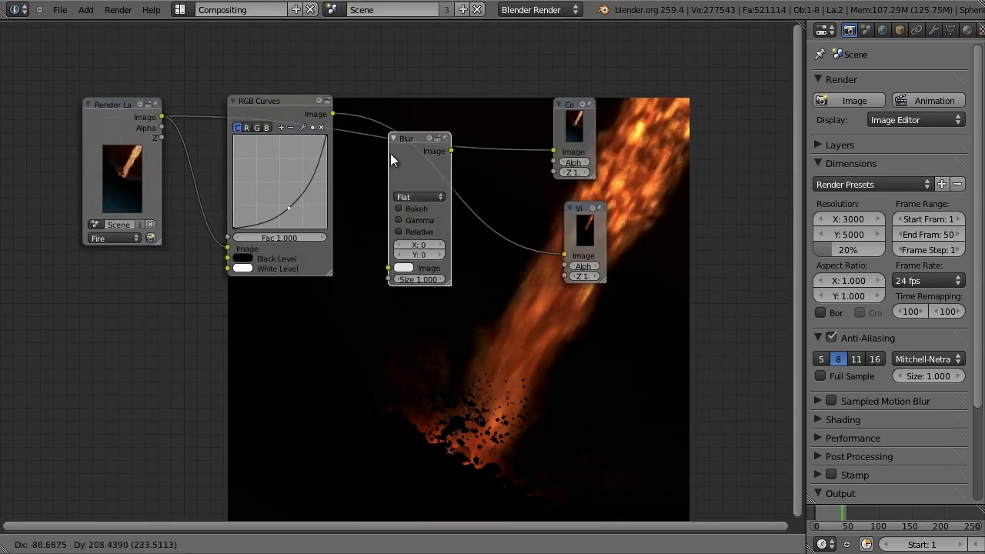
pyautogui.click(442, 201)
pyautogui.moveTo(461, 205); pyautogui.dragTo(408, 131)
# Set the Blur node to Fast Gaussian, enable Relative, and set its aspect correction to X
pyautogui.click(408, 187)
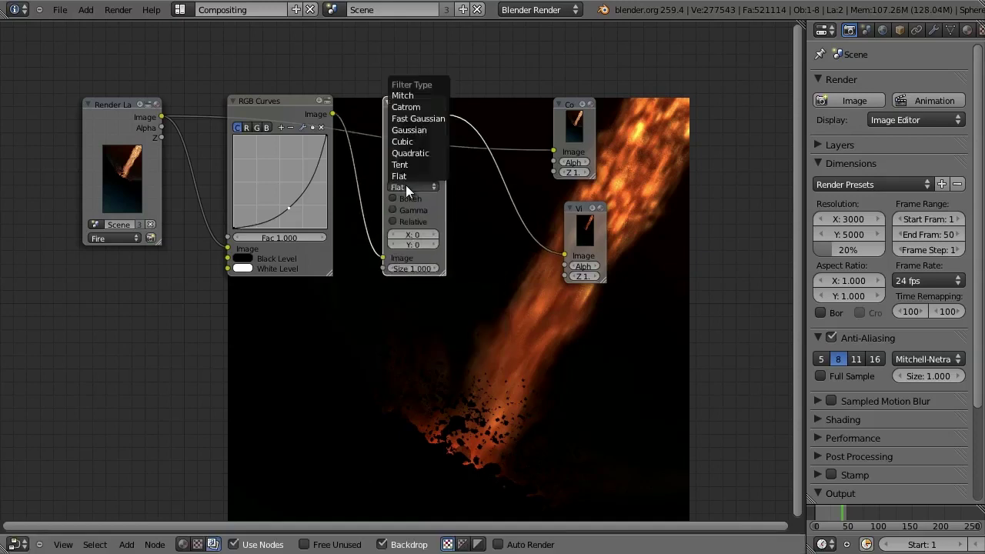
pyautogui.click(420, 119)
pyautogui.click(410, 197)
pyautogui.moveTo(284, 108); pyautogui.dragTo(250, 130)
pyautogui.scroll(2, 569, 165)
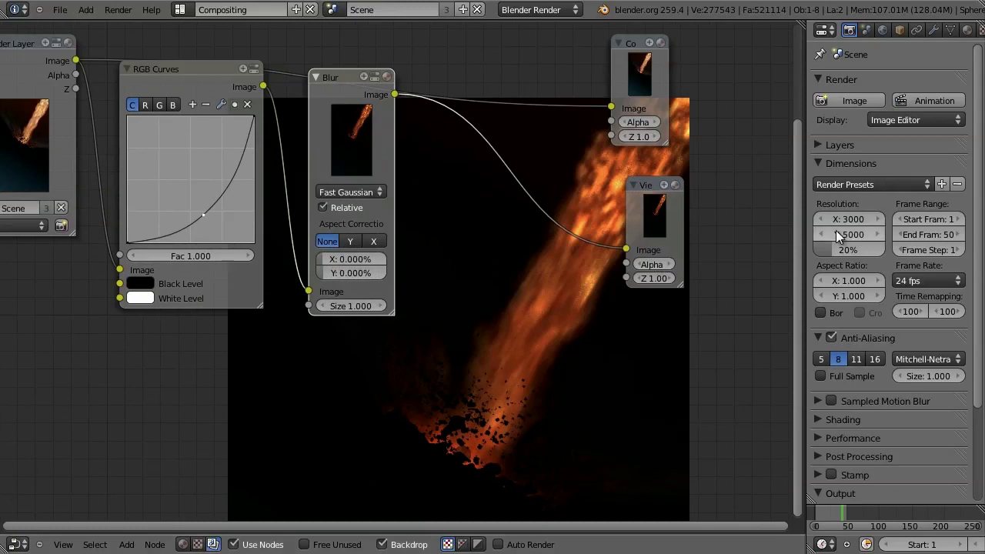
pyautogui.scroll(1, 425, 219)
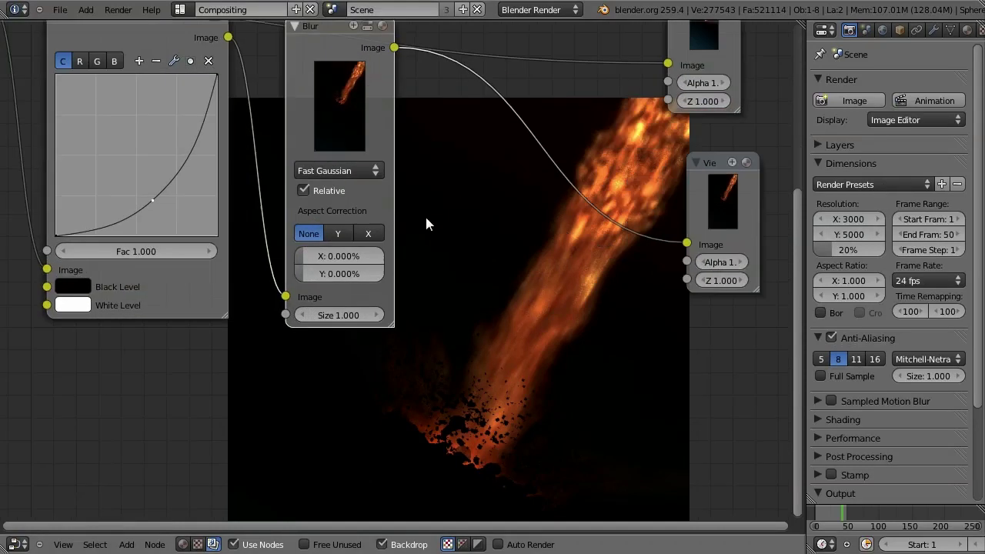
pyautogui.click(368, 233)
# Set the fire Blur node's X and Y amounts to 5%
pyautogui.click(349, 257)
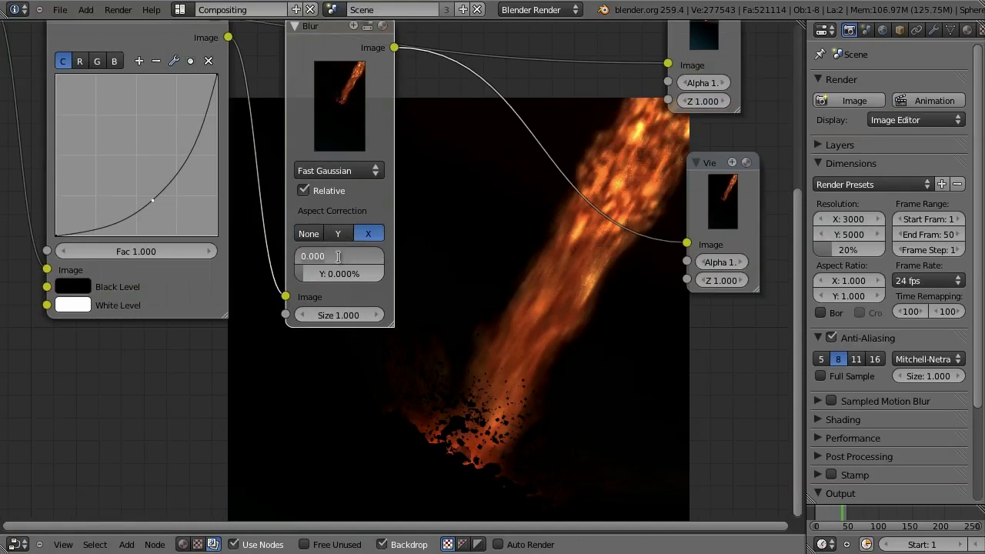
pyautogui.write('4')
pyautogui.press('Tab')
pyautogui.write('4')
pyautogui.press('Return')
pyautogui.moveTo(576, 299); pyautogui.dragTo(504, 125, button='middle')
pyautogui.moveTo(541, 202); pyautogui.dragTo(490, 359, button='middle')
pyautogui.click(352, 307)
pyautogui.write('5')
pyautogui.press('Return')
# Move the RGB Curves and Blur nodes below the main Fire link and shift the Fire Render Layers node away from them
pyautogui.moveTo(631, 264); pyautogui.dragTo(579, 288, button='middle')
pyautogui.scroll(-5, 577, 281)
pyautogui.click(215, 141)
pyautogui.keyDown('shift'); pyautogui.click(320, 154); pyautogui.keyUp('shift')
pyautogui.press('g')
pyautogui.click(338, 256)
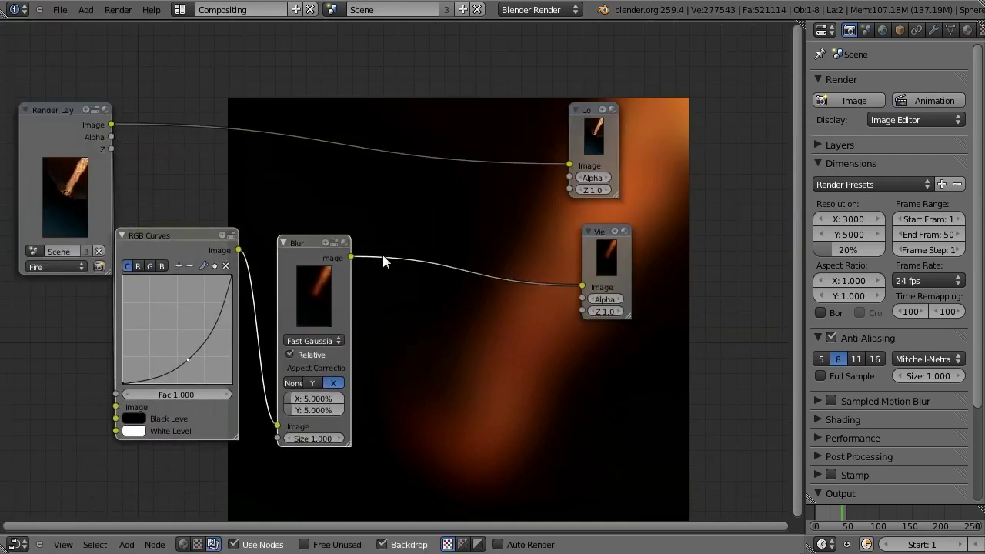
pyautogui.scroll(-2, 382, 255)
pyautogui.moveTo(125, 185); pyautogui.dragTo(77, 194)
# Add a Mix node between the Blur and Viewer nodes and connect the Fire render layer's image to its second image input
pyautogui.hotkey('shift', 'a')
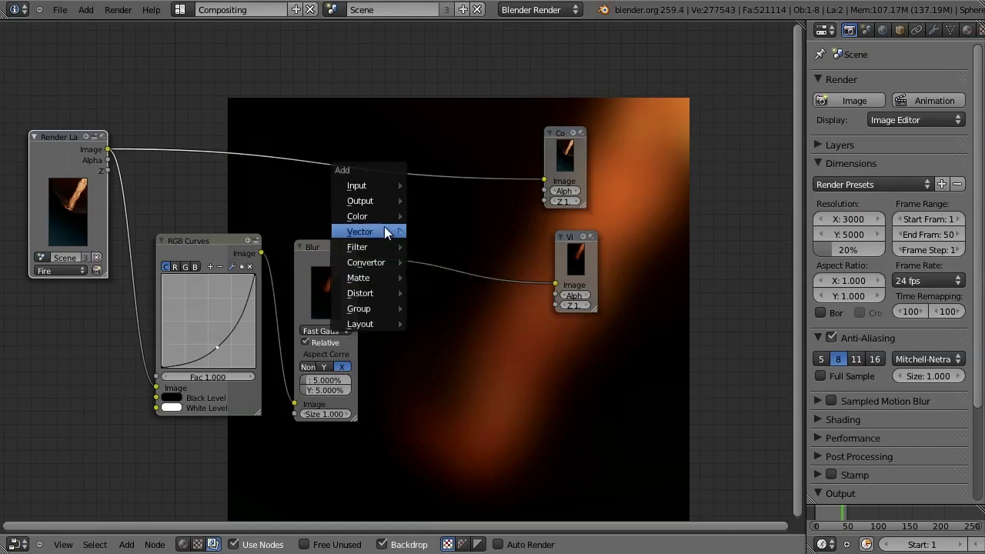
pyautogui.moveTo(395, 218)
pyautogui.click(438, 225)
pyautogui.moveTo(438, 225); pyautogui.dragTo(430, 184)
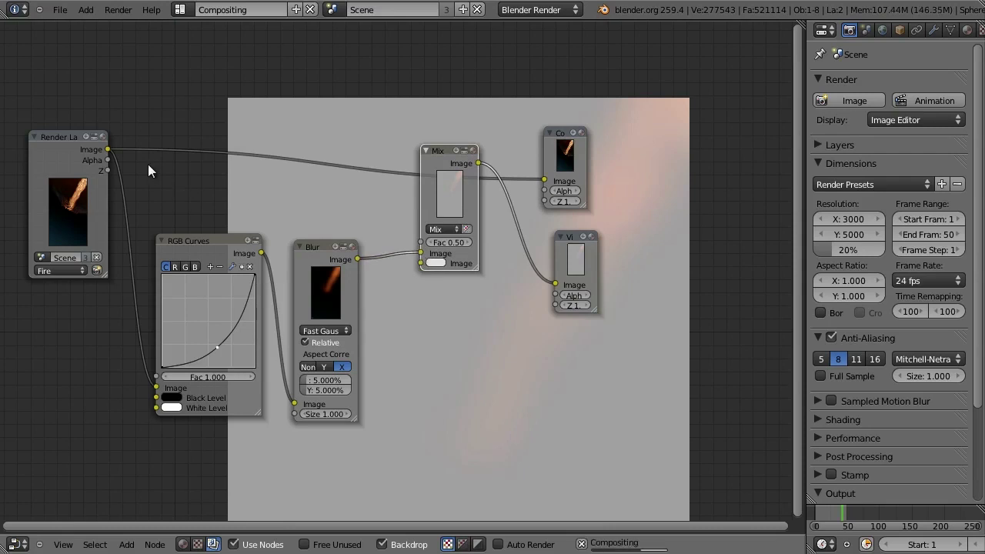
pyautogui.moveTo(108, 149); pyautogui.dragTo(421, 263)
# Set the Mix node's blend type to Add and swap its inputs so the Fire image is first and the blurred image second
pyautogui.moveTo(443, 186); pyautogui.dragTo(432, 149)
pyautogui.click(433, 192)
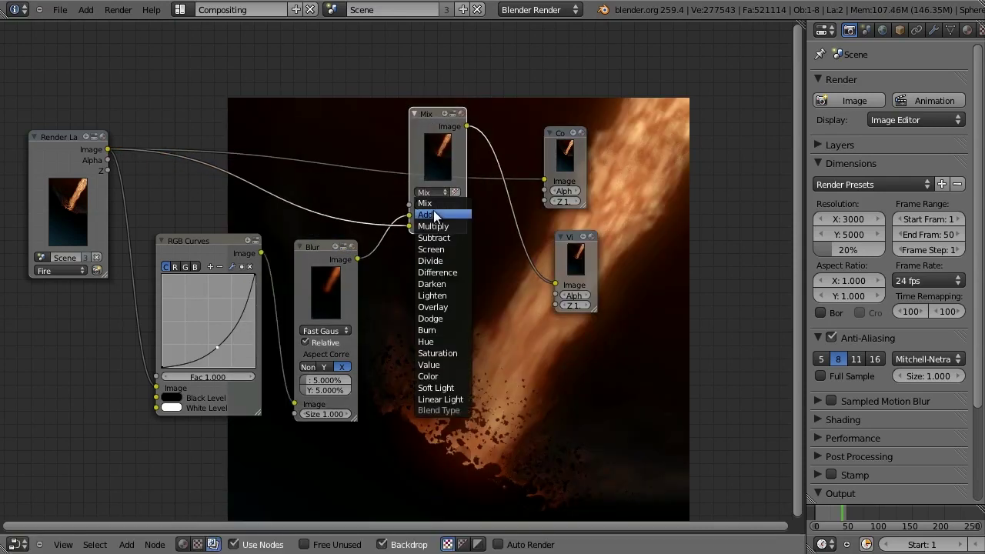
pyautogui.click(437, 203)
pyautogui.scroll(2, 472, 218)
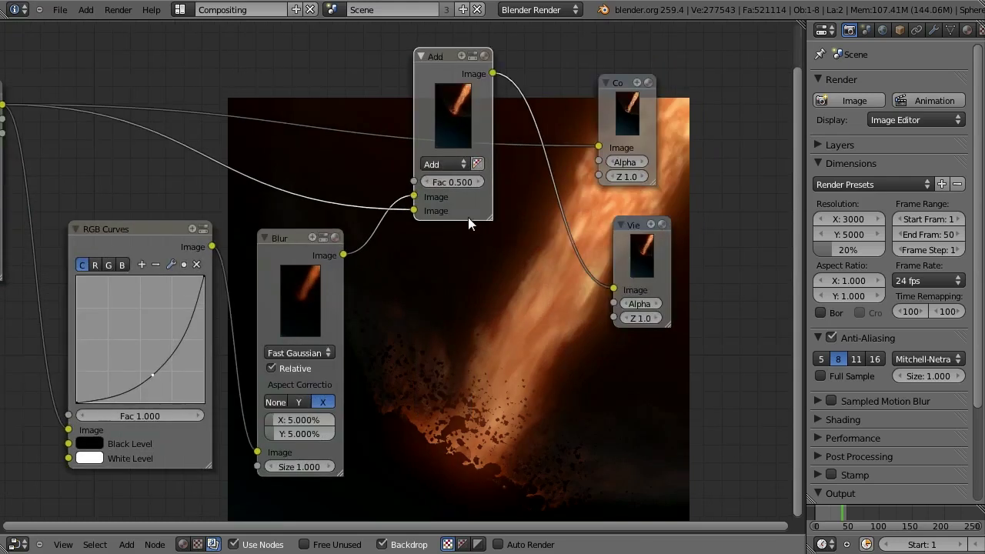
pyautogui.moveTo(413, 196); pyautogui.dragTo(413, 210)
pyautogui.moveTo(322, 264)
pyautogui.mouseDown()
pyautogui.moveTo(306, 247)
pyautogui.moveTo(314, 255)
pyautogui.mouseUp()
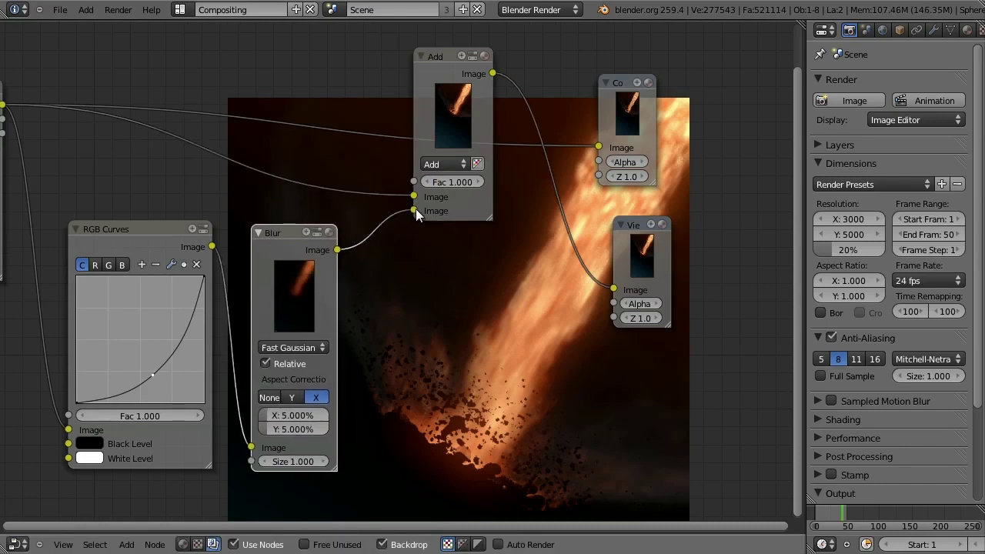
# Set the fire Add node's factor to 0.4
pyautogui.click(427, 182)
pyautogui.click(427, 182)
pyautogui.click(427, 182)
pyautogui.click(427, 182)
pyautogui.click(427, 181)
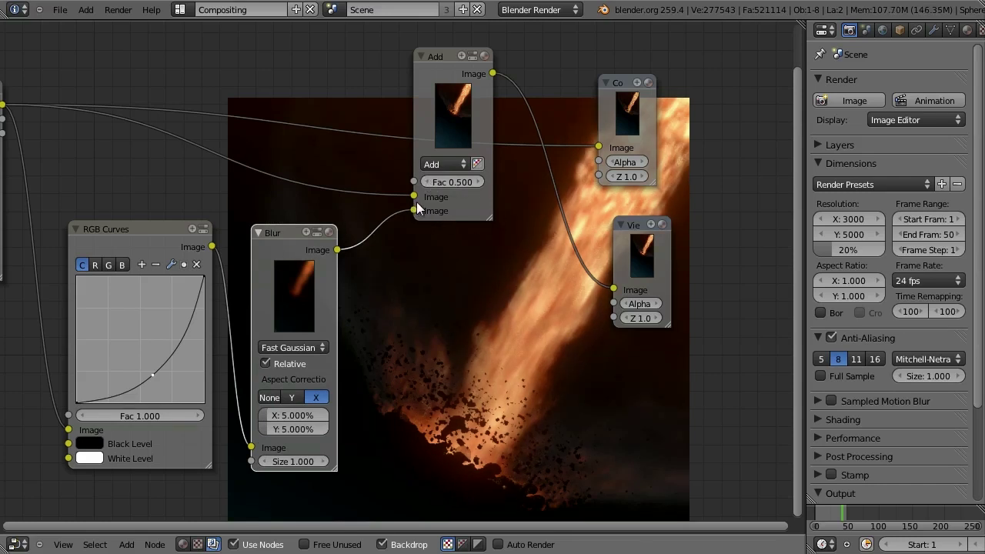
pyautogui.click(430, 181)
pyautogui.click(430, 181)
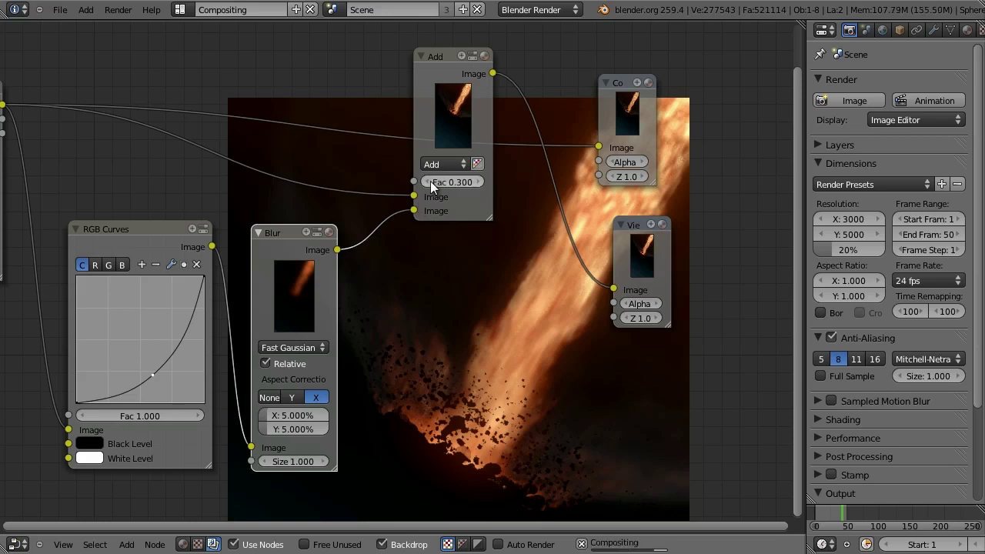
pyautogui.click(481, 181)
pyautogui.click(481, 181)
pyautogui.click(427, 179)
pyautogui.moveTo(510, 270); pyautogui.dragTo(458, 1, button='middle')
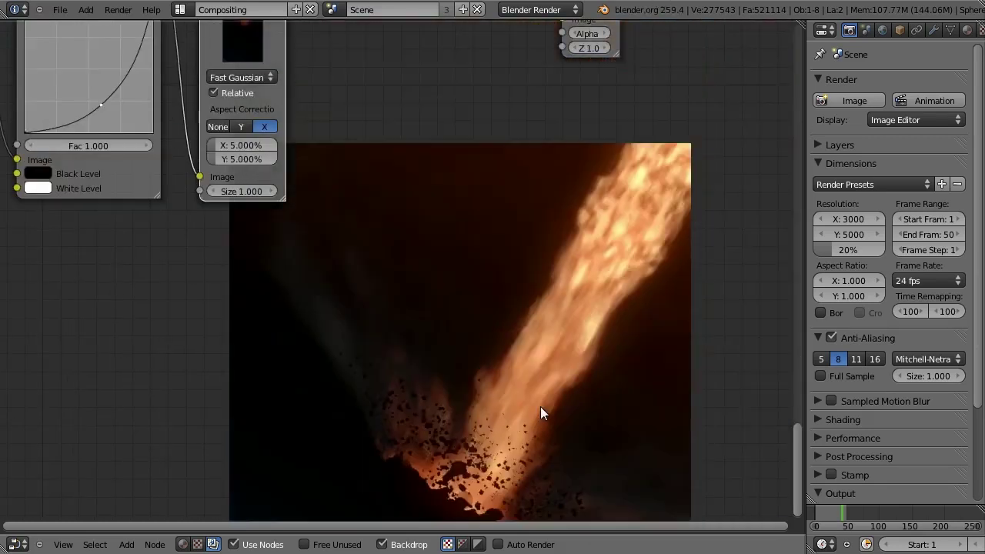
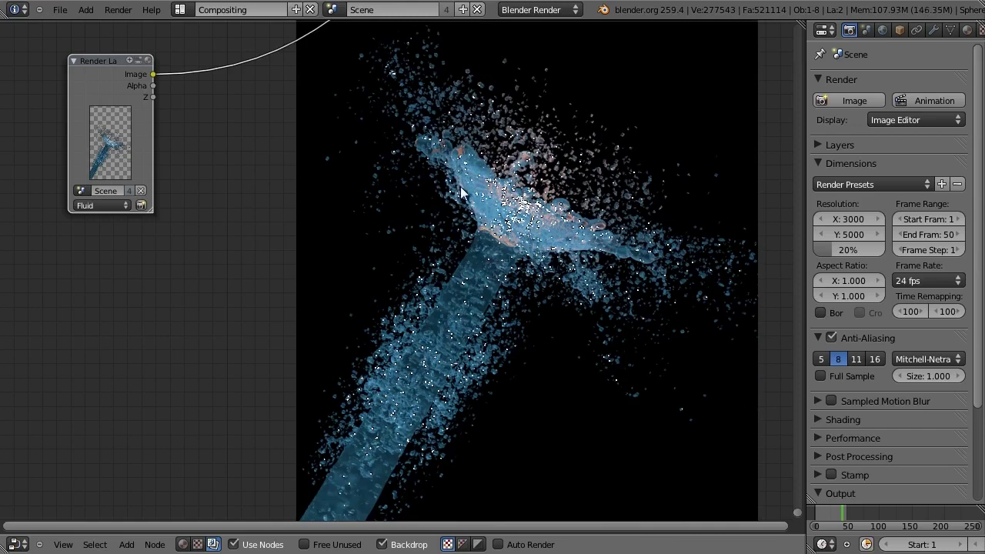
# Reposition the Fluid Render Layers node and insert a duplicate of the Blur node between it and the Viewer
pyautogui.moveTo(347, 192); pyautogui.dragTo(407, 353, button='middle')
pyautogui.scroll(-7, 385, 357)
pyautogui.moveTo(257, 295); pyautogui.dragTo(249, 294)
pyautogui.scroll(3, 371, 303)
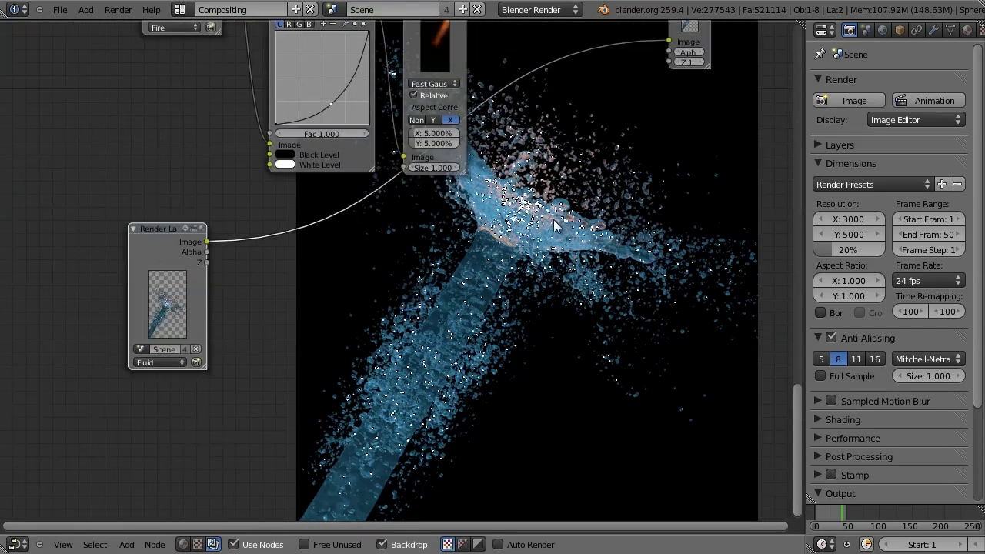
pyautogui.scroll(-2, 412, 254)
pyautogui.hotkey('shift', 'a')
pyautogui.click(344, 123)
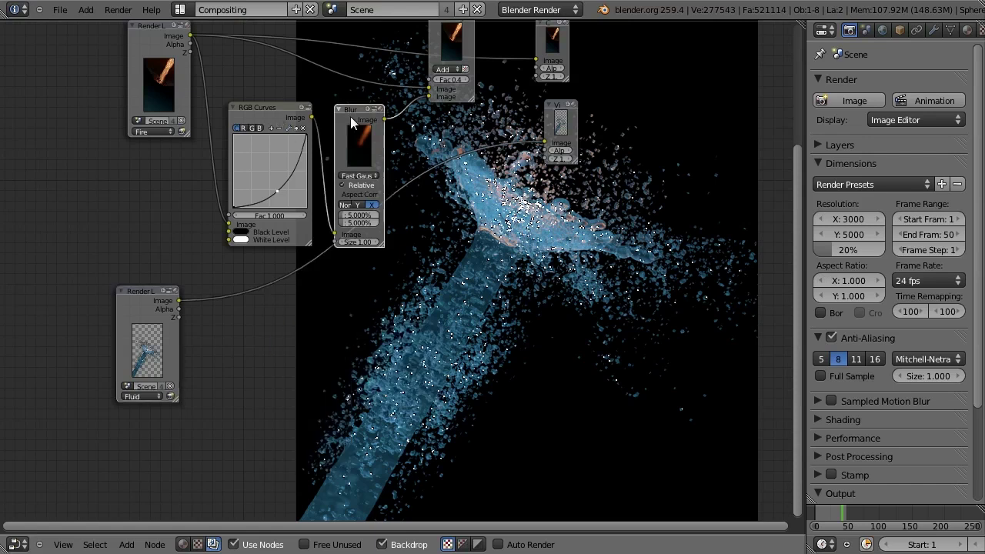
pyautogui.hotkey('shift', 'd')
pyautogui.click(269, 284)
# Set the fluid Blur node's X and Y amounts to 4%
pyautogui.scroll(4, 282, 324)
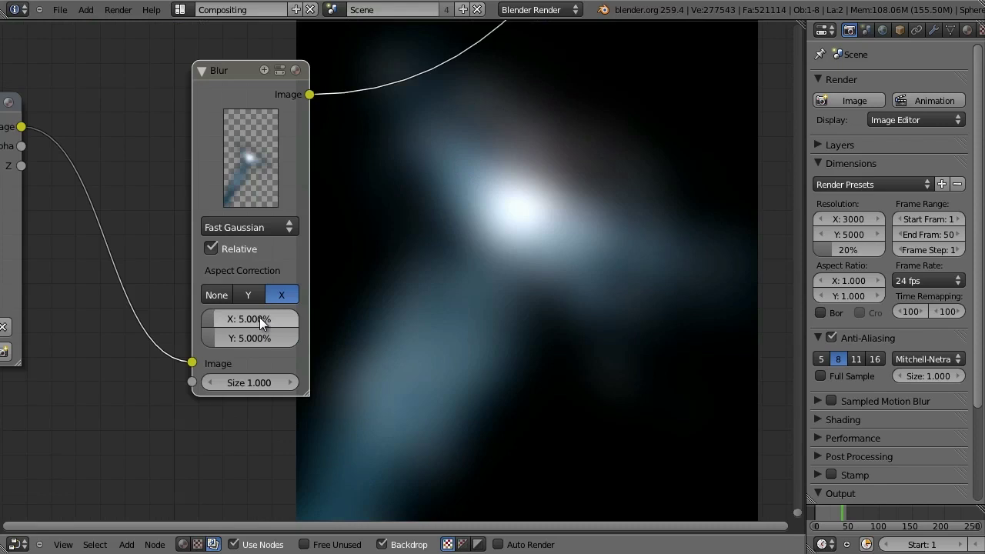
pyautogui.click(260, 317)
pyautogui.write('4')
pyautogui.press('Return')
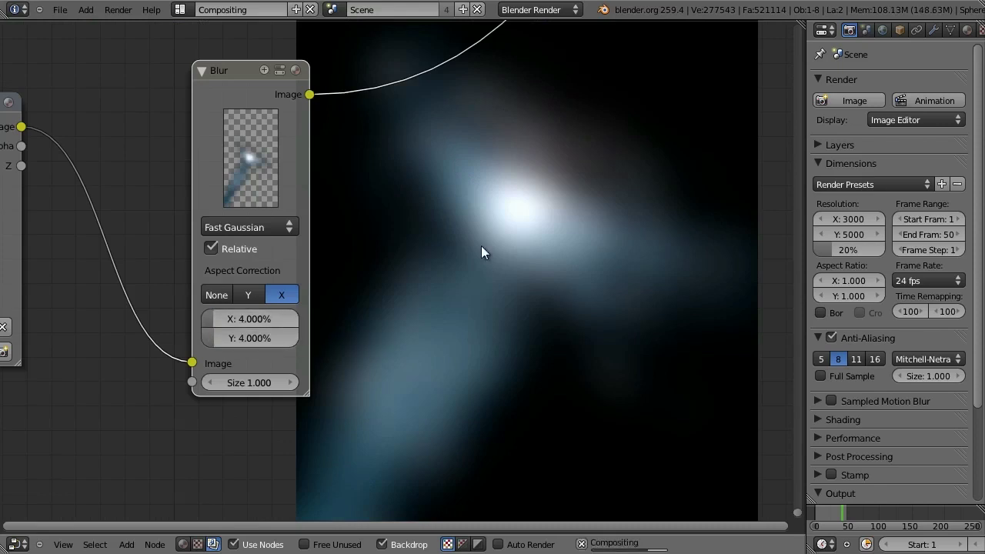
# Duplicate the fire Add node and insert the copy between the fluid Blur node and the Viewer
pyautogui.scroll(-5, 539, 196)
pyautogui.click(460, 82)
pyautogui.hotkey('shift', 'd')
pyautogui.click(448, 248)
pyautogui.press('g')
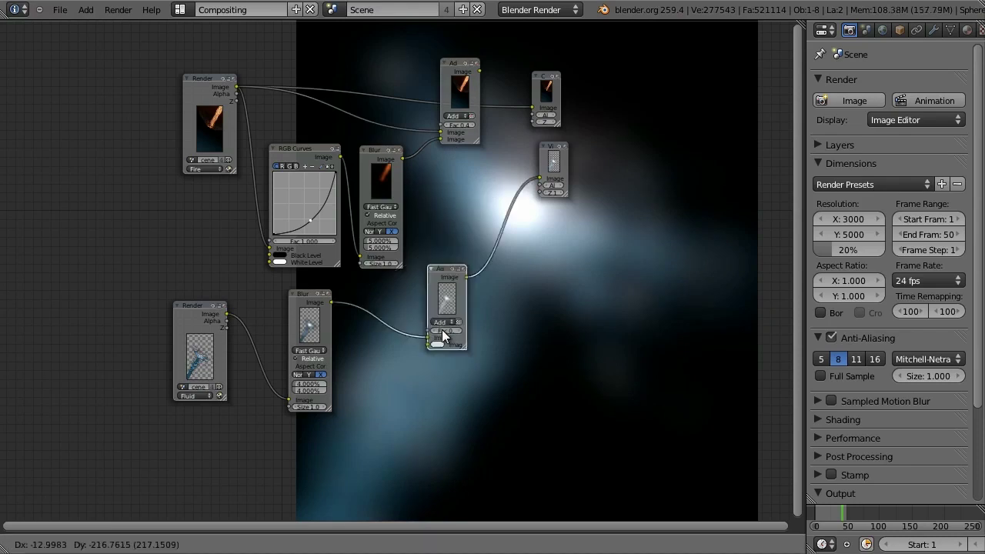
pyautogui.click(439, 354)
# Lower the fluid Blur node and feed the Add copy with the Fluid image first and the blurred fluid second
pyautogui.moveTo(307, 326); pyautogui.dragTo(301, 411)
pyautogui.moveTo(422, 362); pyautogui.dragTo(426, 371)
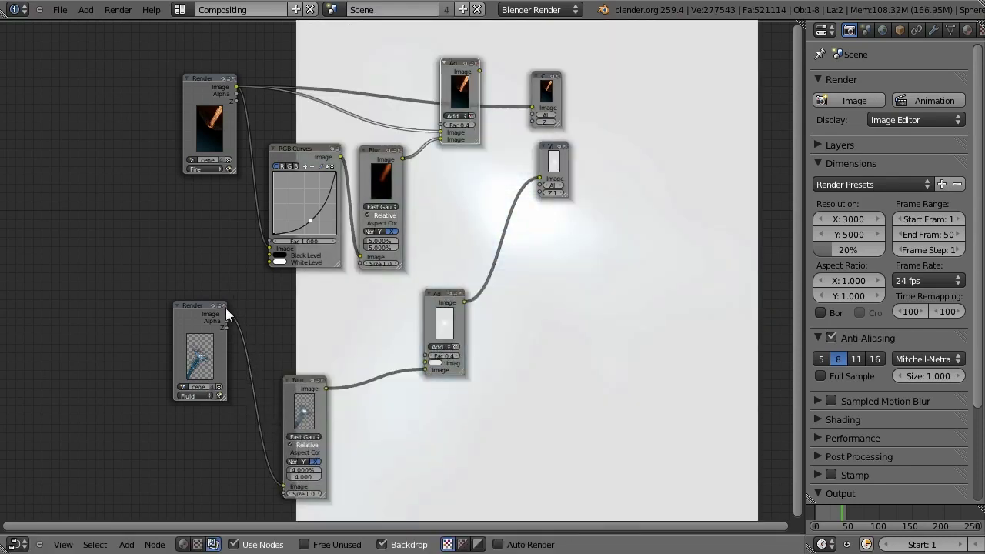
pyautogui.moveTo(331, 343); pyautogui.dragTo(427, 360)
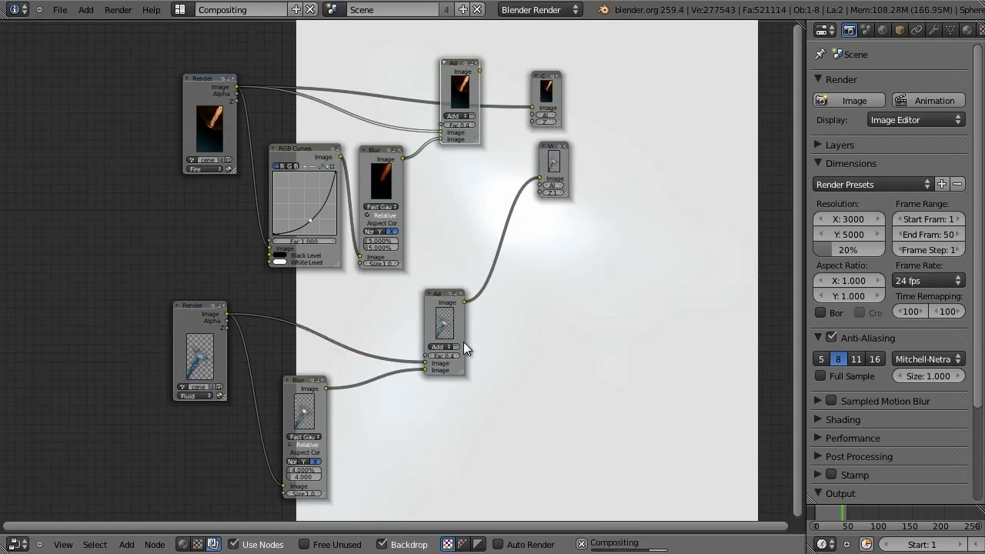
# Set the fluid Add node's factor to 0.2
pyautogui.scroll(2, 464, 345)
pyautogui.moveTo(531, 377); pyautogui.dragTo(388, 221, button='middle')
pyautogui.click(322, 263)
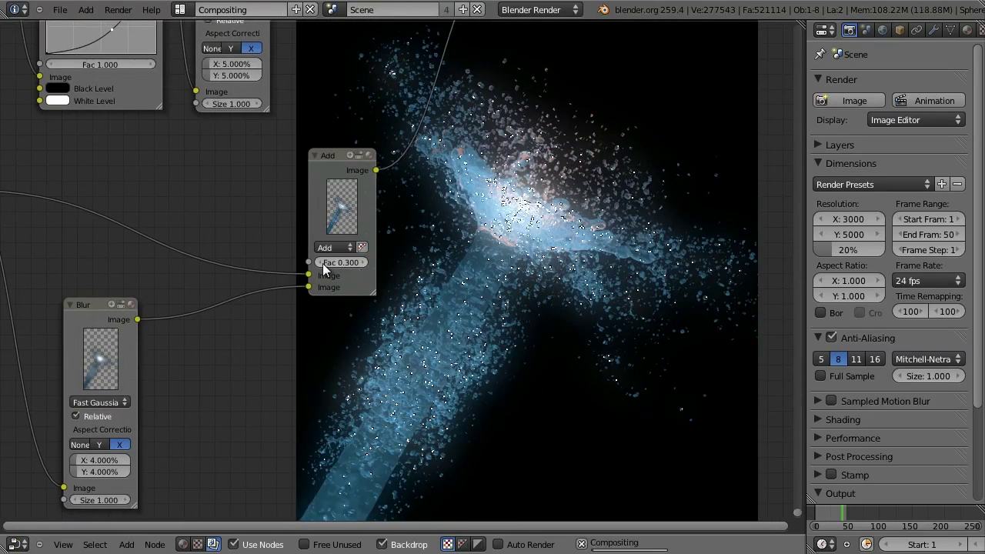
pyautogui.click(322, 263)
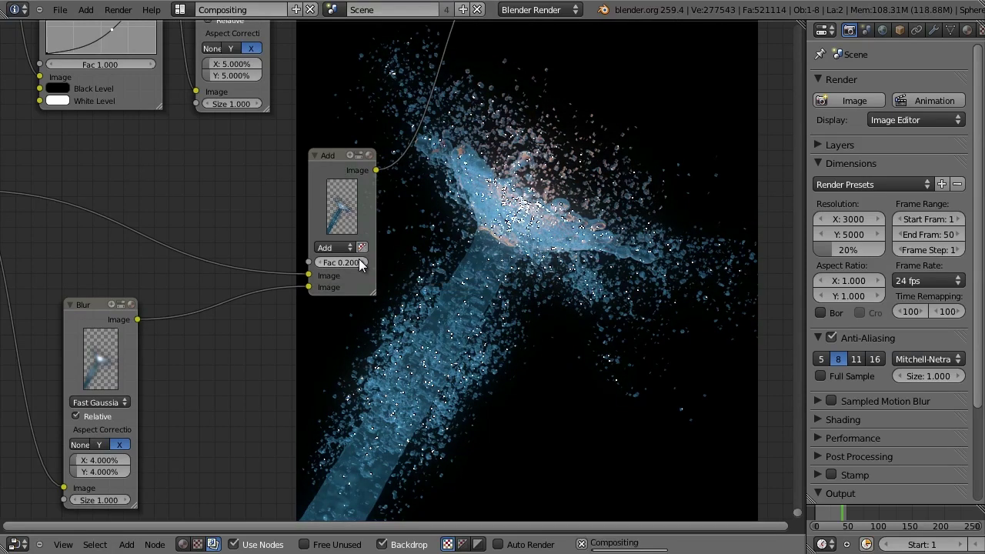
# Select the Fire Render Layers, RGB Curves, Blur and Add nodes and move them together away from the output nodes
pyautogui.scroll(-3, 462, 161)
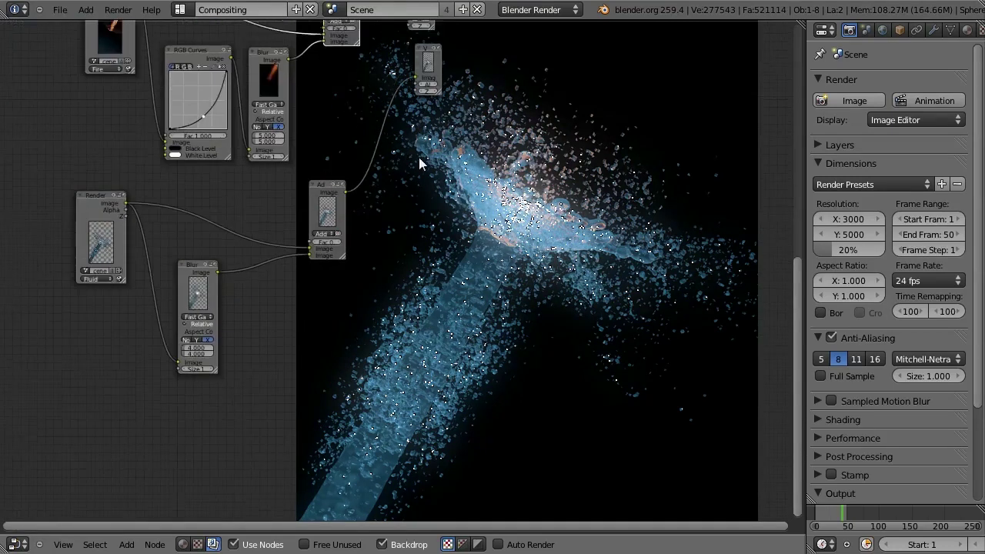
pyautogui.moveTo(331, 286); pyautogui.dragTo(317, 280)
pyautogui.click(123, 94)
pyautogui.keyDown('shift'); pyautogui.click(203, 121); pyautogui.keyUp('shift')
pyautogui.keyDown('shift'); pyautogui.click(264, 120); pyautogui.keyUp('shift')
pyautogui.keyDown('shift'); pyautogui.click(349, 73); pyautogui.keyUp('shift')
pyautogui.press('g')
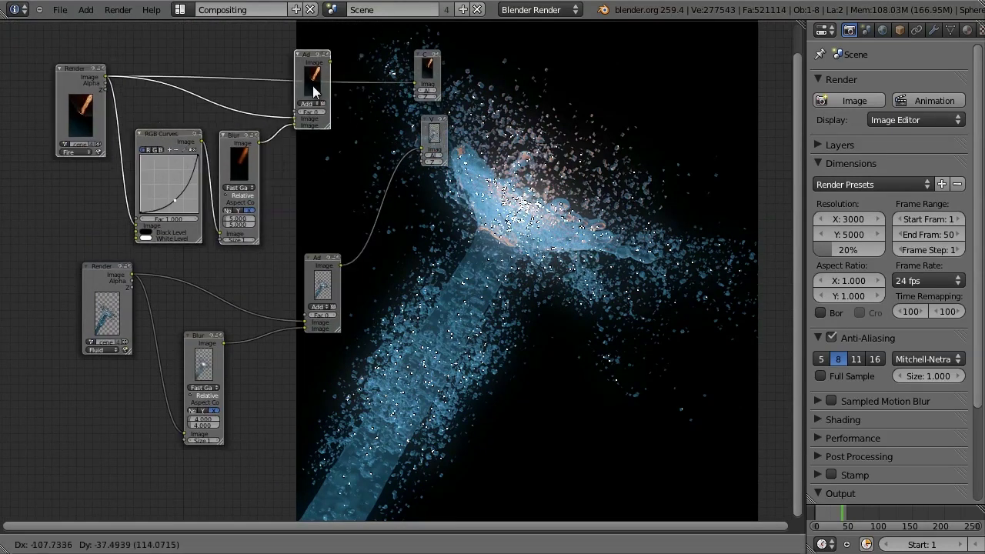
pyautogui.click(307, 91)
# Arrange the Fluid Render Layers, Blur and Add nodes closer together and save the file
pyautogui.moveTo(124, 299); pyautogui.dragTo(100, 299)
pyautogui.moveTo(222, 362); pyautogui.dragTo(166, 320)
pyautogui.moveTo(307, 303); pyautogui.dragTo(231, 296)
pyautogui.hotkey('ctrl', 's')
pyautogui.click(358, 266)
# Insert a duplicate Add node before the Viewer and connect the fire Add node's output to its first image input
pyautogui.click(313, 89)
pyautogui.hotkey('shift', 'd')
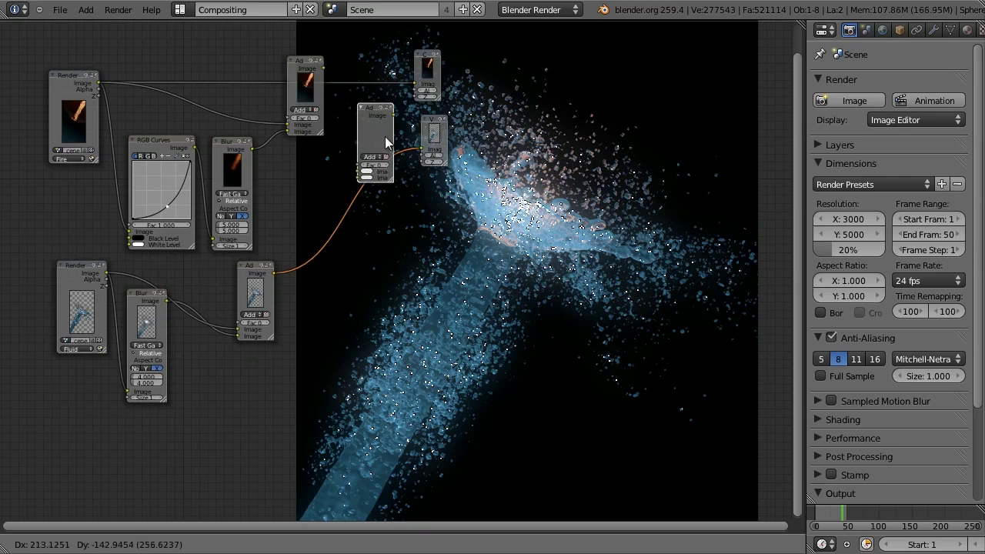
pyautogui.click(384, 136)
pyautogui.moveTo(324, 68); pyautogui.dragTo(354, 172)
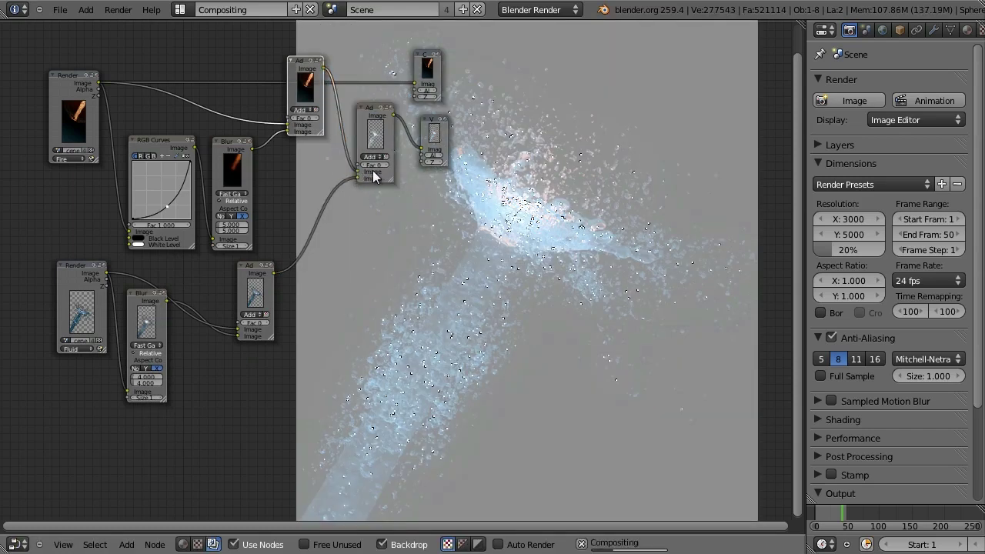
# Spread out the Viewer, Composite, combined Add and fluid Add nodes so their connections have more room
pyautogui.moveTo(440, 141); pyautogui.dragTo(528, 148)
pyautogui.moveTo(424, 59); pyautogui.dragTo(391, 164, button='middle')
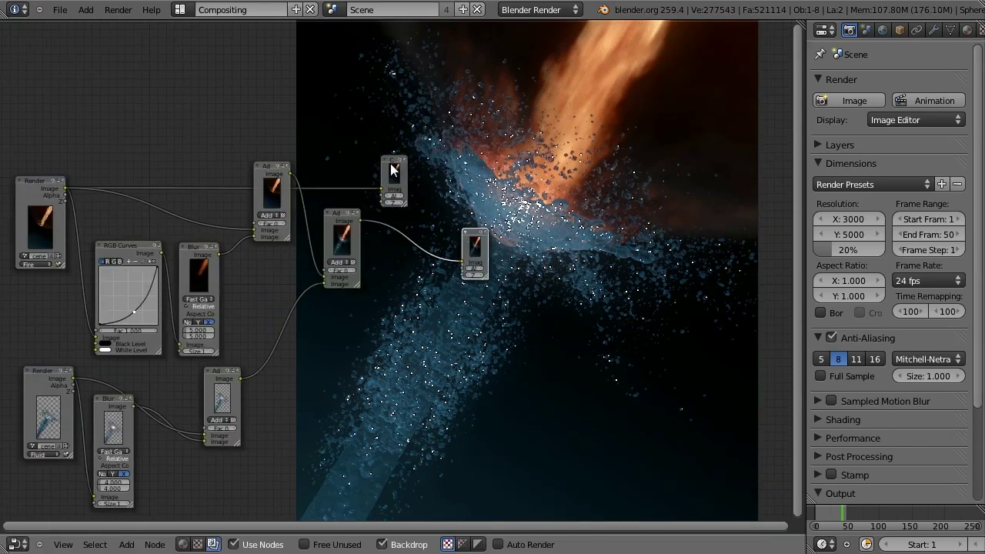
pyautogui.moveTo(343, 270); pyautogui.dragTo(416, 287)
pyautogui.moveTo(475, 300); pyautogui.dragTo(335, 75, button='middle')
pyautogui.keyDown('alt'); pyautogui.moveTo(541, 207); pyautogui.dragTo(509, 284, button='middle'); pyautogui.keyUp('alt')
pyautogui.keyDown('ctrl'); pyautogui.moveTo(509, 248); pyautogui.dragTo(550, 236, button='middle'); pyautogui.keyUp('ctrl')
pyautogui.scroll(12, 426, 259)
pyautogui.moveTo(181, 192); pyautogui.dragTo(211, 134)
pyautogui.scroll(-3, 264, 161)
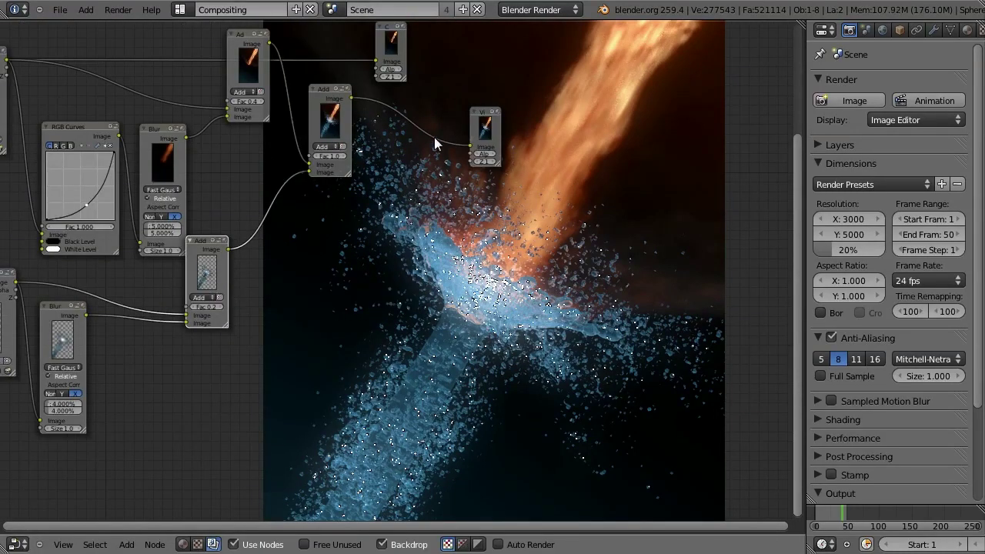
pyautogui.moveTo(446, 41); pyautogui.dragTo(504, 39)
# Connect the fire Add node's output to both the Viewer and the Composite node and save the file
pyautogui.keyDown('ctrl'); pyautogui.keyDown('shift'); pyautogui.click(257, 58); pyautogui.keyUp('shift'); pyautogui.keyUp('ctrl')
pyautogui.moveTo(269, 44); pyautogui.dragTo(490, 57)
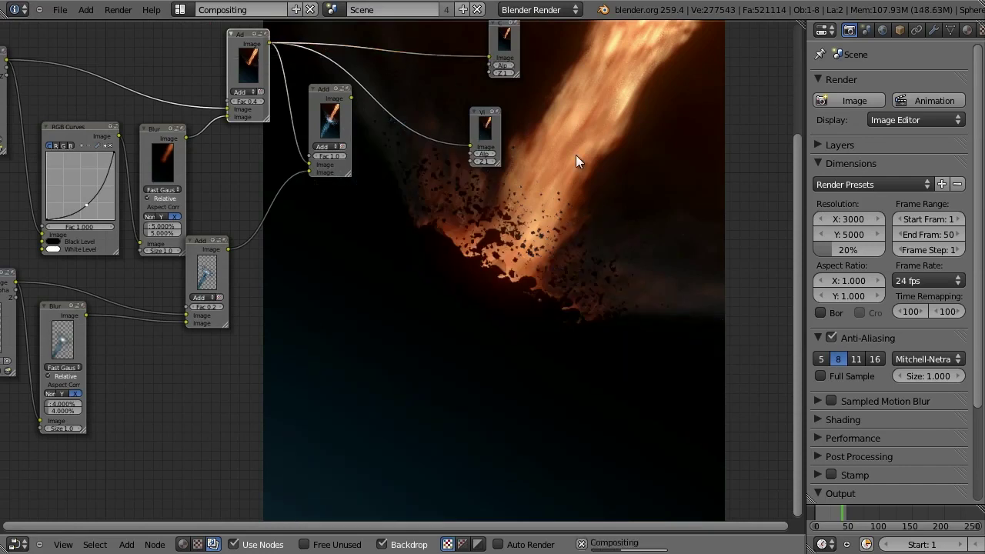
pyautogui.moveTo(439, 132); pyautogui.dragTo(325, 65, button='middle')
pyautogui.moveTo(530, 253); pyautogui.dragTo(478, 206, button='middle')
pyautogui.hotkey('ctrl', 's')
pyautogui.click(475, 201)
pyautogui.click(326, 33)
# Reposition the combined Add node, connect its output to the Viewer and Composite nodes, and save the file
pyautogui.moveTo(502, 321); pyautogui.dragTo(414, 399, button='middle')
pyautogui.scroll(-3, 294, 118)
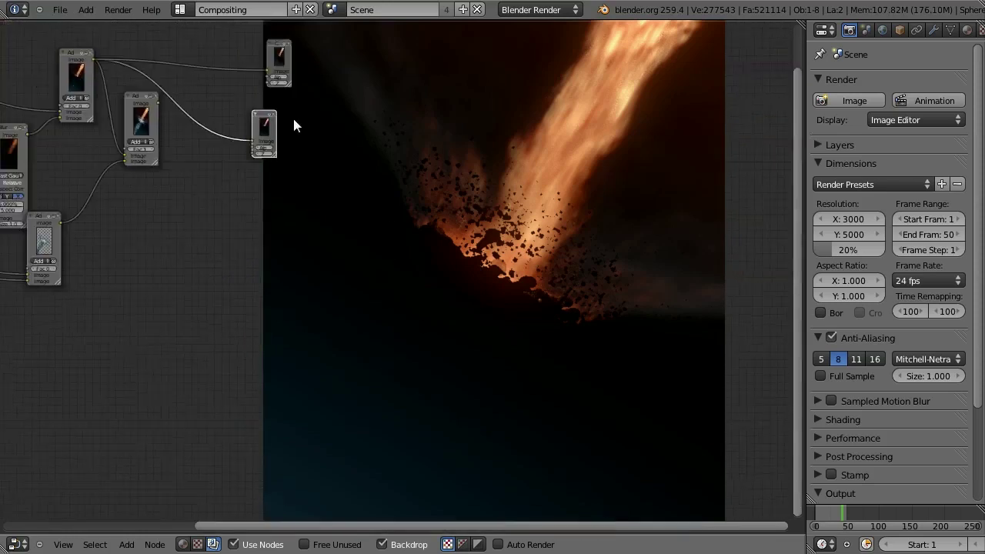
pyautogui.moveTo(155, 86); pyautogui.dragTo(163, 163, button='middle')
pyautogui.moveTo(164, 170); pyautogui.dragTo(196, 193)
pyautogui.moveTo(253, 213); pyautogui.dragTo(257, 215)
pyautogui.moveTo(192, 193); pyautogui.dragTo(276, 146)
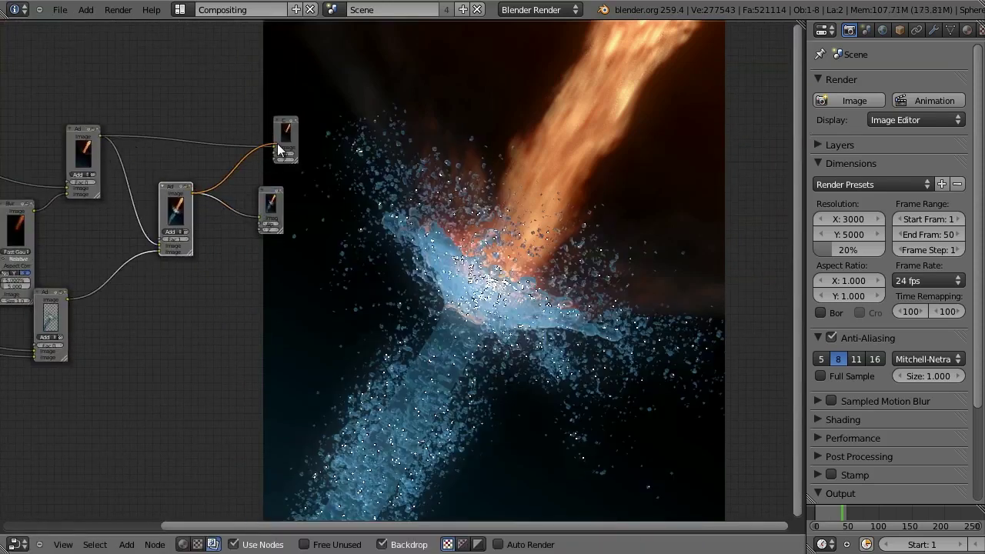
pyautogui.moveTo(448, 242); pyautogui.dragTo(288, 81, button='middle')
pyautogui.scroll(-6, 492, 194)
pyautogui.moveTo(526, 278)
pyautogui.keyDown('alt'); pyautogui.mouseDown(button='middle')
pyautogui.moveTo(600, 124)
pyautogui.moveTo(574, 264)
pyautogui.moveTo(567, 248)
pyautogui.moveTo(512, 272)
pyautogui.mouseUp(button='middle'); pyautogui.keyUp('alt')
pyautogui.hotkey('ctrl', 's')
pyautogui.click(509, 275)
# Switch to the Default screen layout, select the fluid mesh and display its material settings
pyautogui.hotkey('ctrl', 'Right')
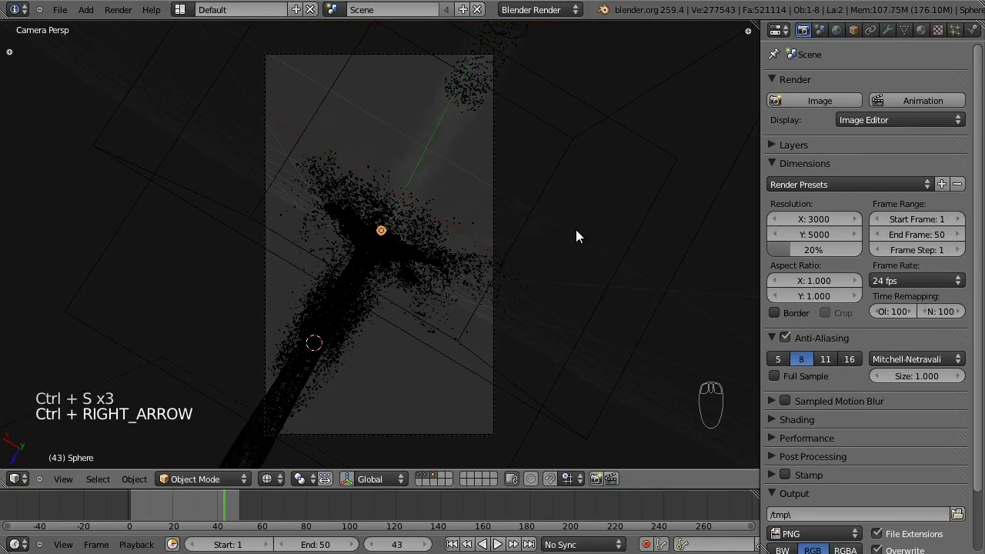
pyautogui.rightClick(298, 387)
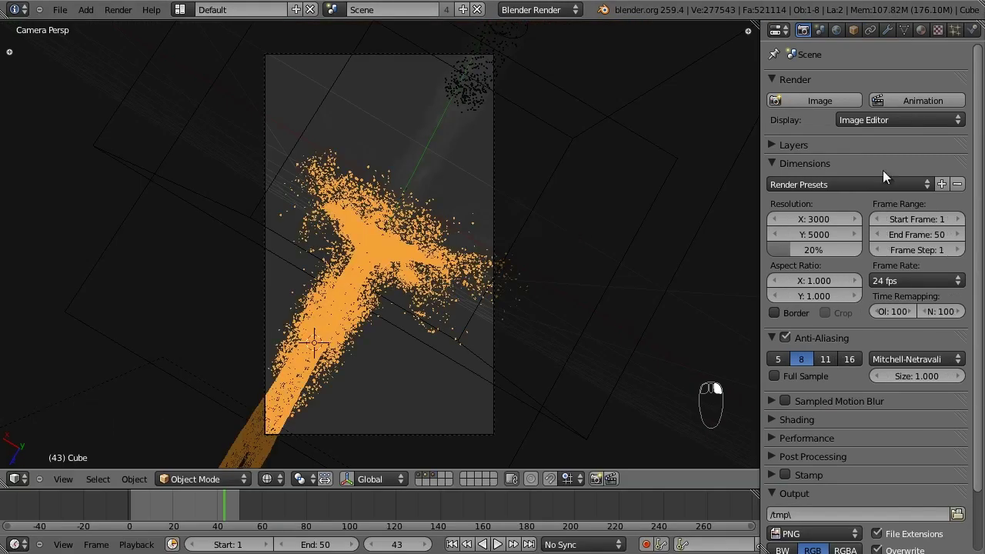
pyautogui.click(921, 29)
pyautogui.moveTo(838, 443); pyautogui.dragTo(837, 417, button='middle')
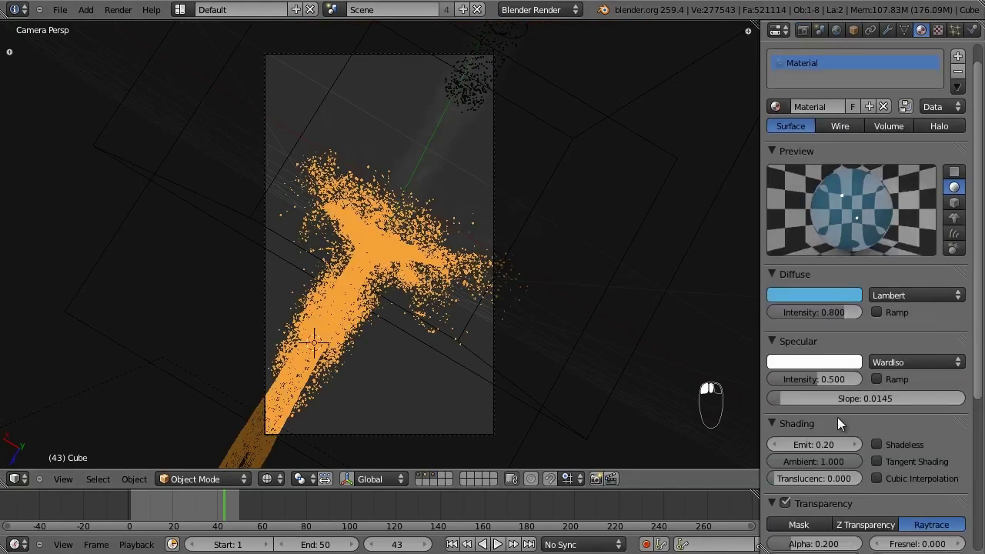
# Set the fluid material's Emit to 0.05, save the file and run a test render of frame 43
pyautogui.click(820, 445)
pyautogui.press('Return')
pyautogui.hotkey('ctrl', 's')
pyautogui.click(613, 266)
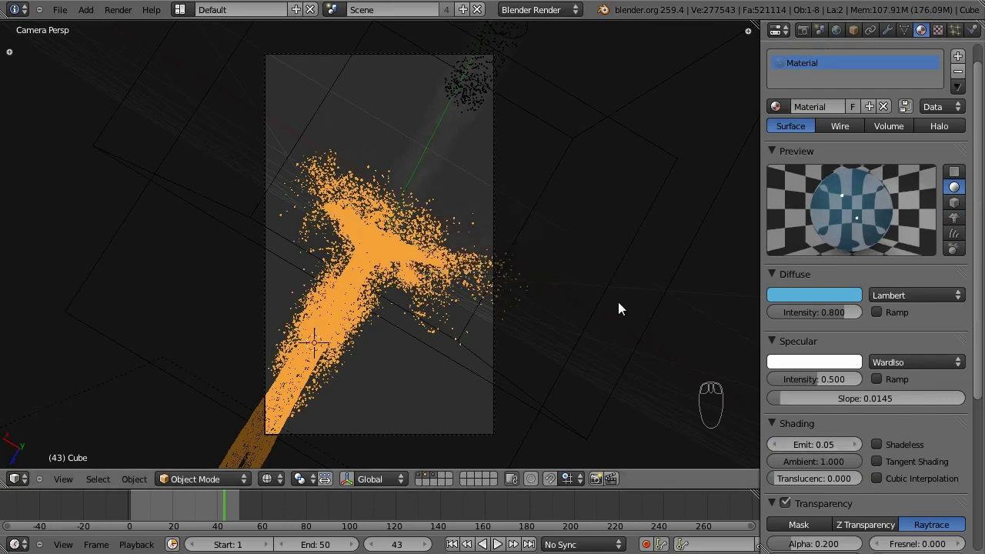
pyautogui.press('F11')
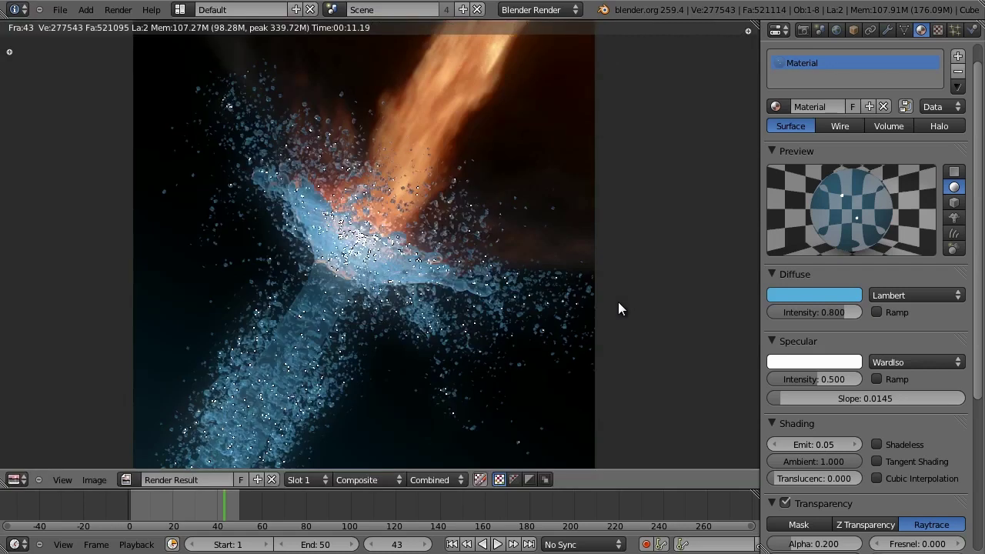
pyautogui.press('F12')
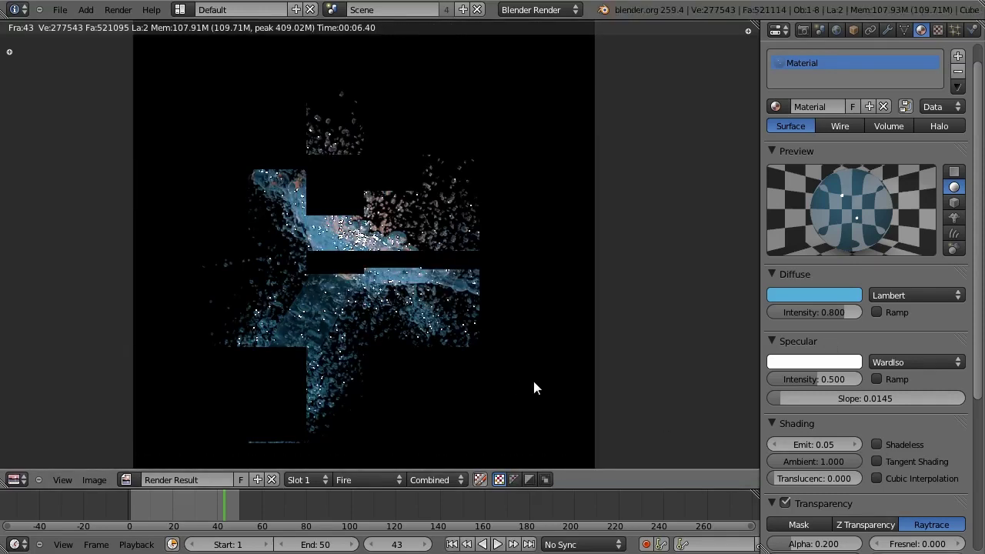
pyautogui.press('Escape')
# Set the fluid material's transparency Alpha to 0.1 and its Emit to 0.2, and save the file
pyautogui.scroll(-2, 875, 444)
pyautogui.click(830, 504)
pyautogui.write('.1')
pyautogui.press('Return')
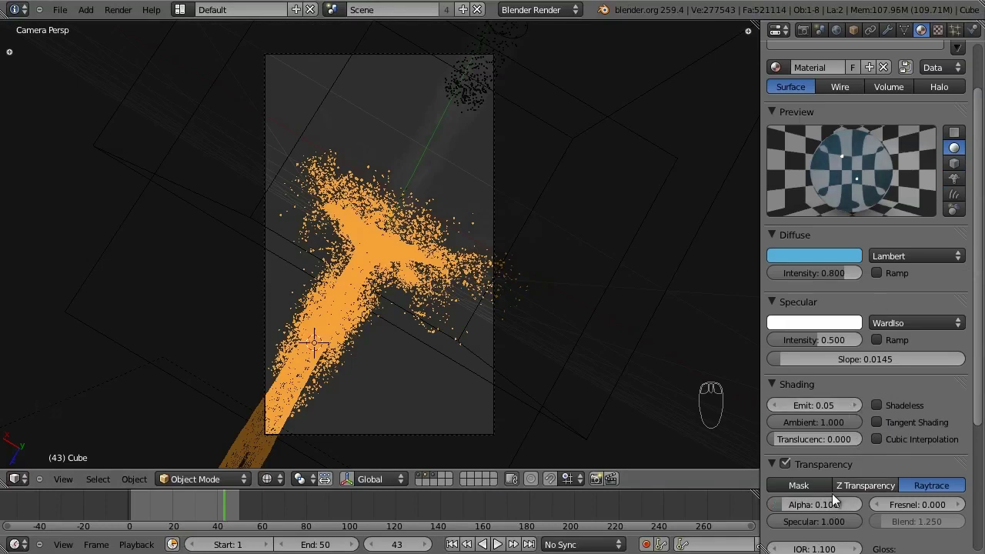
pyautogui.click(819, 406)
pyautogui.write('0.2')
pyautogui.press('Return')
pyautogui.hotkey('ctrl', 's')
pyautogui.click(516, 295)
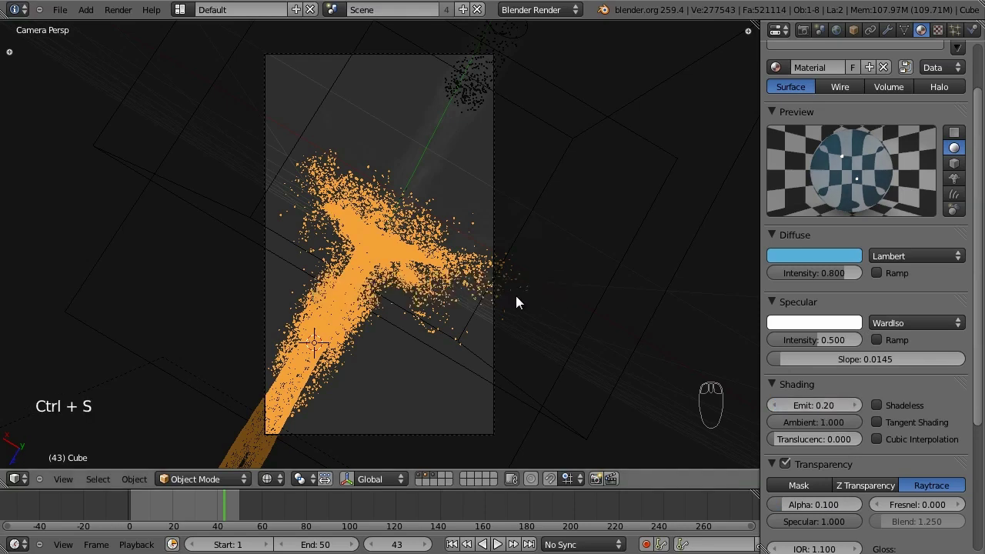
# Render frame 43 to check the more transparent fluid material
pyautogui.press('F12')
pyautogui.scroll(-5, 815, 427)
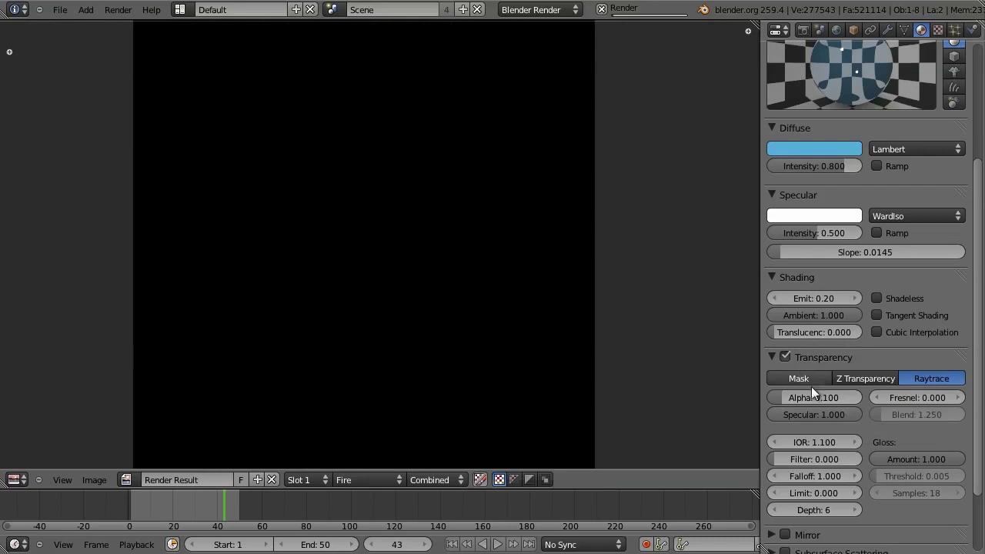
pyautogui.scroll(3, 855, 300)
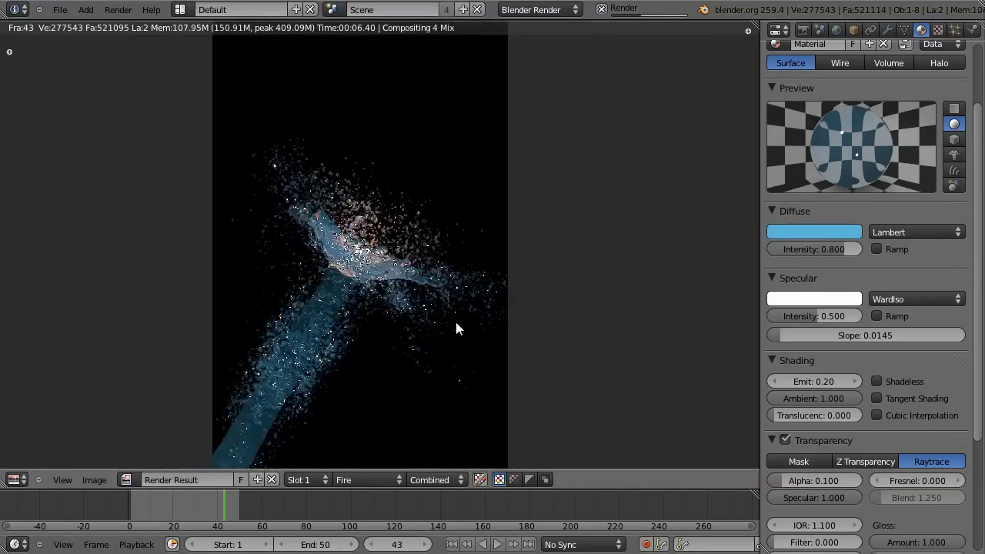
# Set the fluid material's specular intensity to 0.2 and save the file
pyautogui.click(831, 320)
pyautogui.write('0.2')
pyautogui.press('Return')
pyautogui.hotkey('ctrl', 's')
pyautogui.click(524, 240)
# Set the fluid material's specular intensity to 0.1 and save the file
pyautogui.write('0.1')
pyautogui.press('Return')
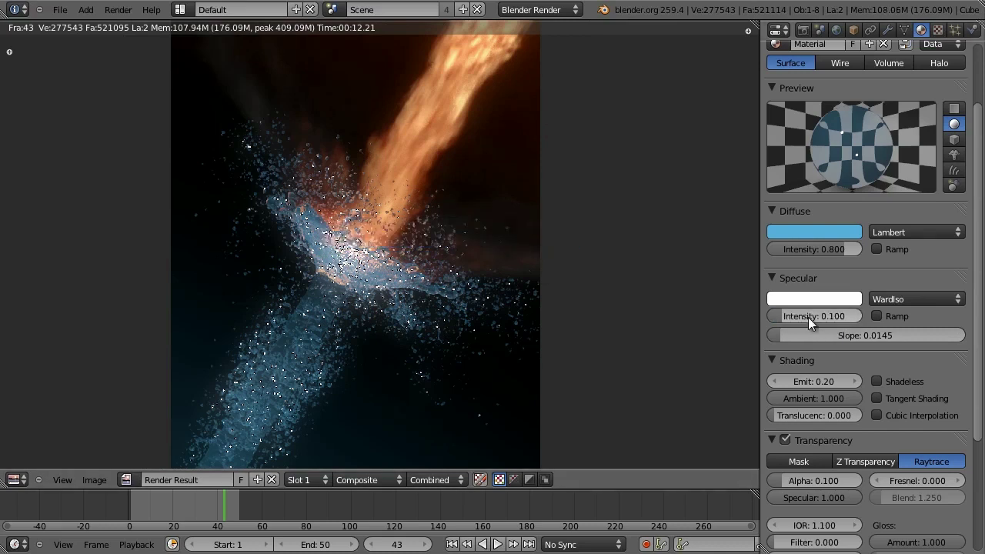
pyautogui.hotkey('ctrl', 's')
pyautogui.click(516, 268)
# Render frame 43 again and inspect the fluid highlights where the fire and water collide
pyautogui.press('F12')
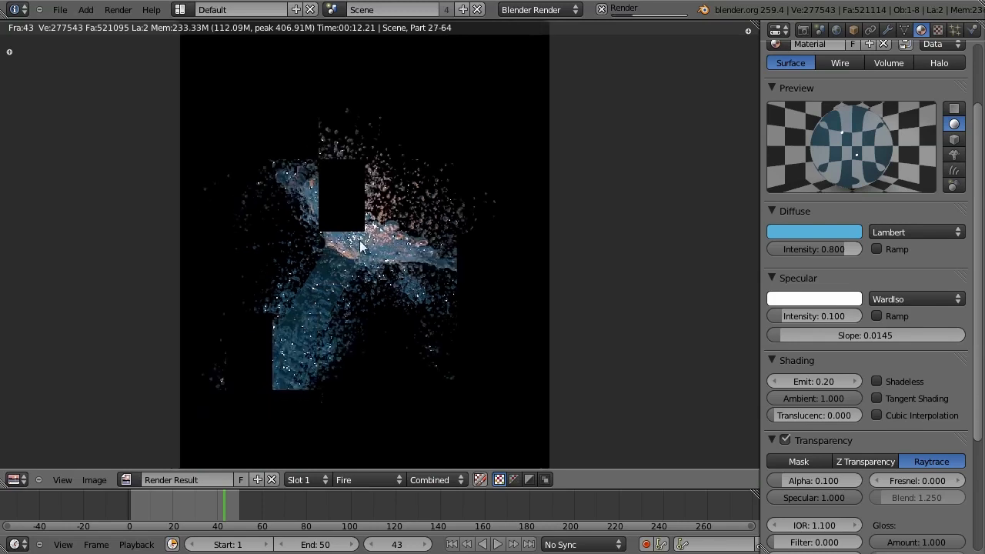
pyautogui.scroll(5, 335, 240)
pyautogui.scroll(-3, 330, 247)
pyautogui.scroll(-3, 384, 246)
pyautogui.scroll(1, 401, 244)
pyautogui.scroll(-1, 401, 244)
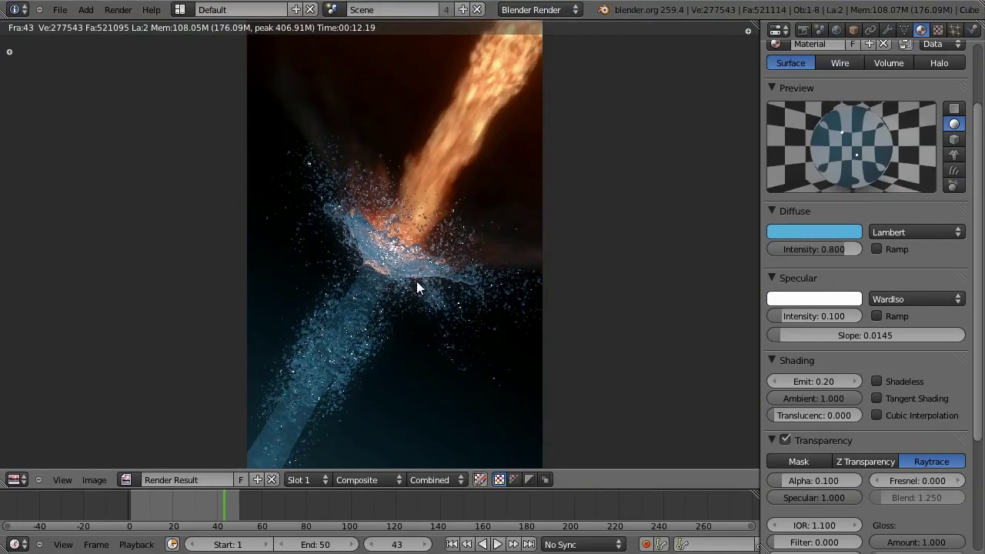
pyautogui.scroll(3, 438, 295)
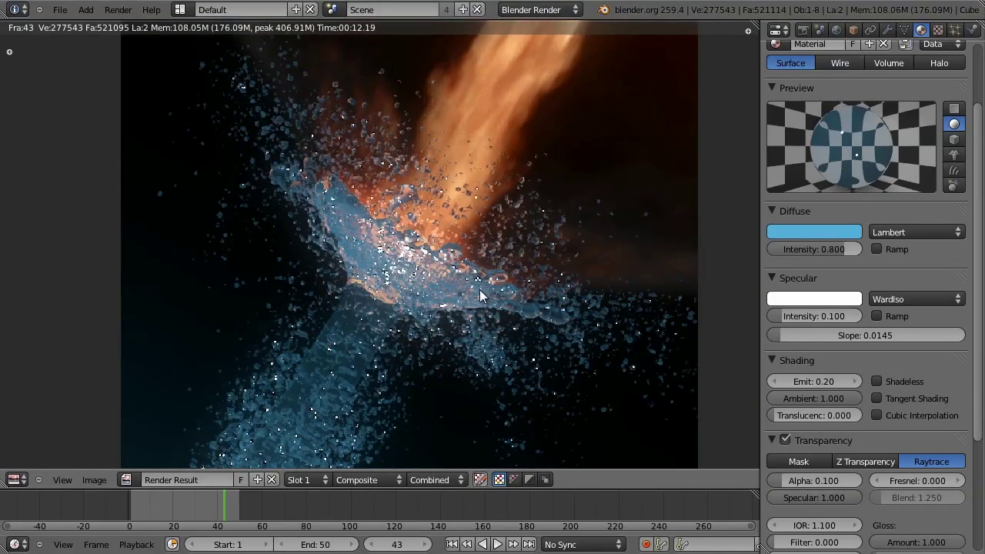
# Return to the Compositing screen layout, save the file and move the fluid Add node away from the fluid Blur node
pyautogui.press('Escape')
pyautogui.hotkey('ctrl', 'Left')
pyautogui.moveTo(262, 236); pyautogui.dragTo(630, 198, button='middle')
pyautogui.scroll(8, 545, 246)
pyautogui.hotkey('ctrl', 's')
pyautogui.click(551, 245)
pyautogui.moveTo(616, 121); pyautogui.dragTo(451, 265, button='middle')
pyautogui.scroll(-2, 451, 265)
pyautogui.moveTo(452, 271); pyautogui.dragTo(527, 272)
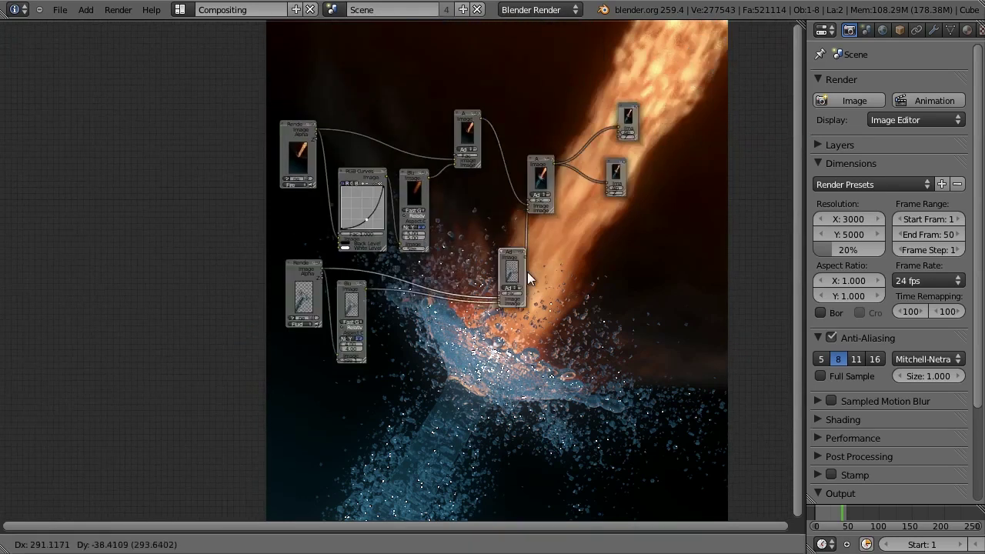
# Select the Fire Render Layers, RGB Curves, Blur and Add nodes and move them together farther from the combined Add node
pyautogui.scroll(2, 472, 233)
pyautogui.keyDown('shift'); pyautogui.click(343, 153); pyautogui.keyUp('shift')
pyautogui.keyDown('shift'); pyautogui.click(416, 153); pyautogui.keyUp('shift')
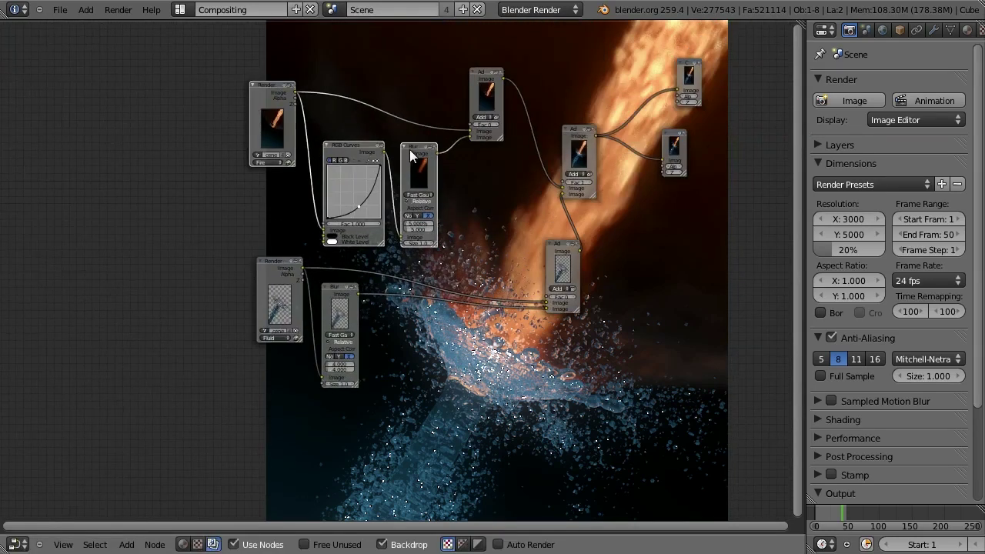
pyautogui.press('g')
pyautogui.press('Escape')
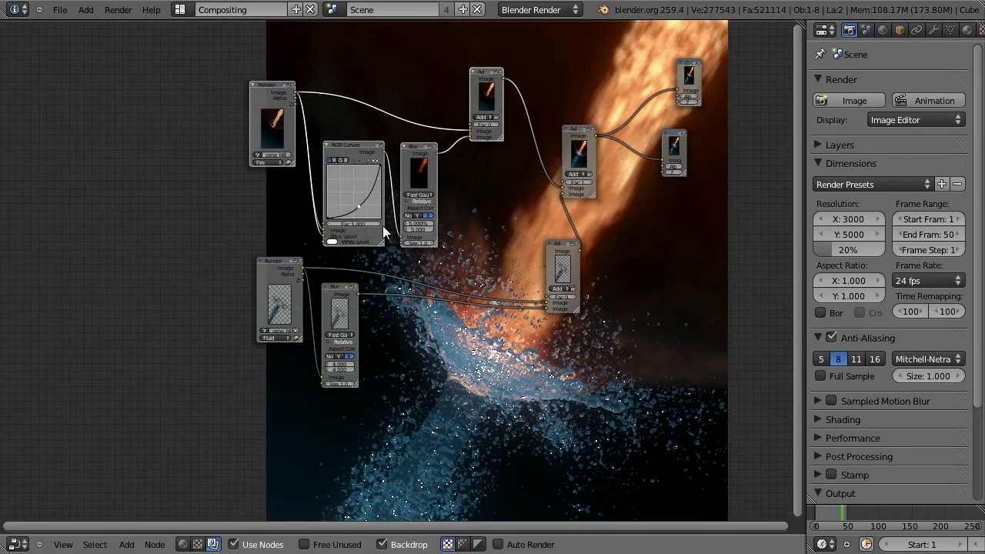
pyautogui.scroll(2, 362, 233)
pyautogui.moveTo(306, 229); pyautogui.dragTo(299, 206)
pyautogui.moveTo(499, 211); pyautogui.dragTo(346, 220, button='middle')
pyautogui.scroll(-1, 446, 221)
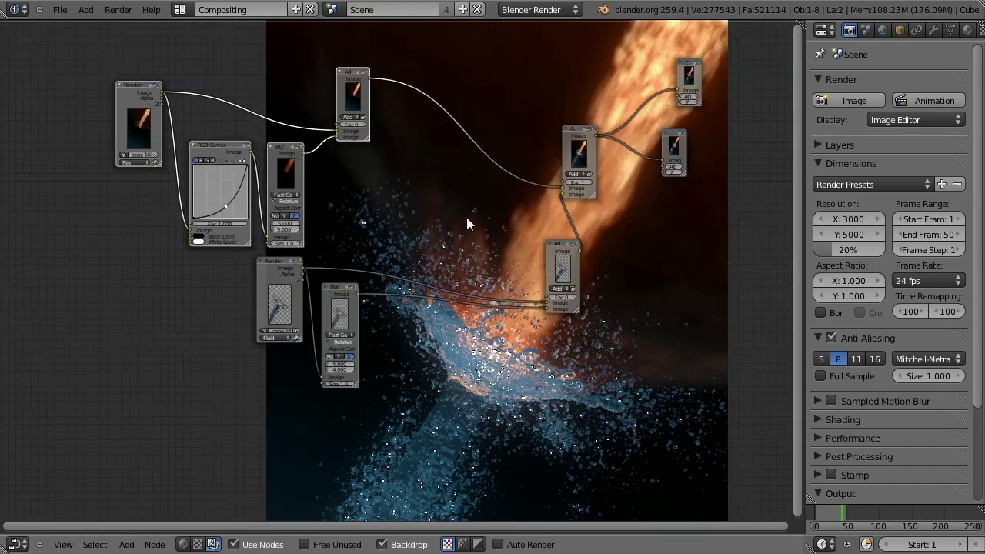
pyautogui.moveTo(467, 218); pyautogui.dragTo(396, 231, button='middle')
# Move the fluid Add node closer to its Blur node and cut the image links into the fluid Add and combined Add nodes
pyautogui.hotkey('shift', 'a')
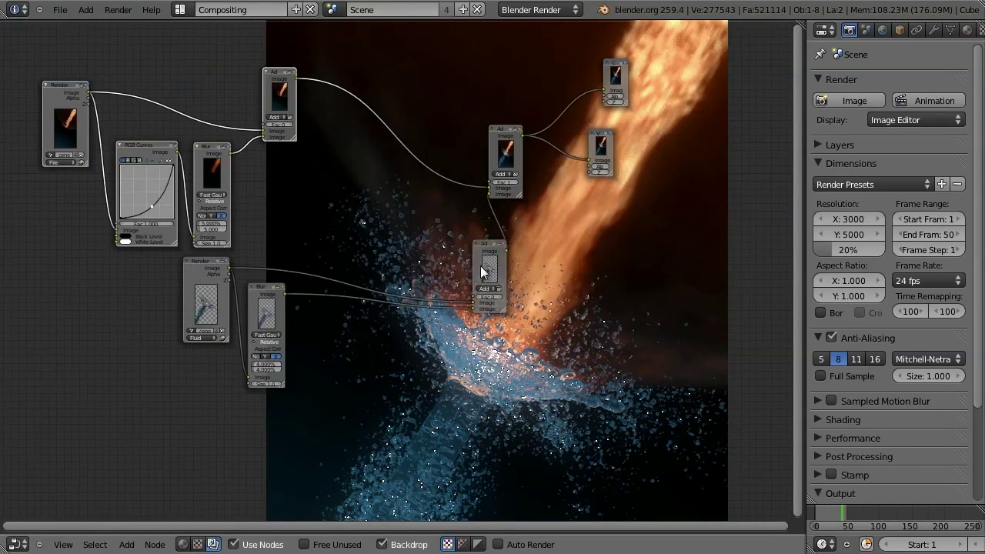
pyautogui.moveTo(480, 265); pyautogui.dragTo(424, 248)
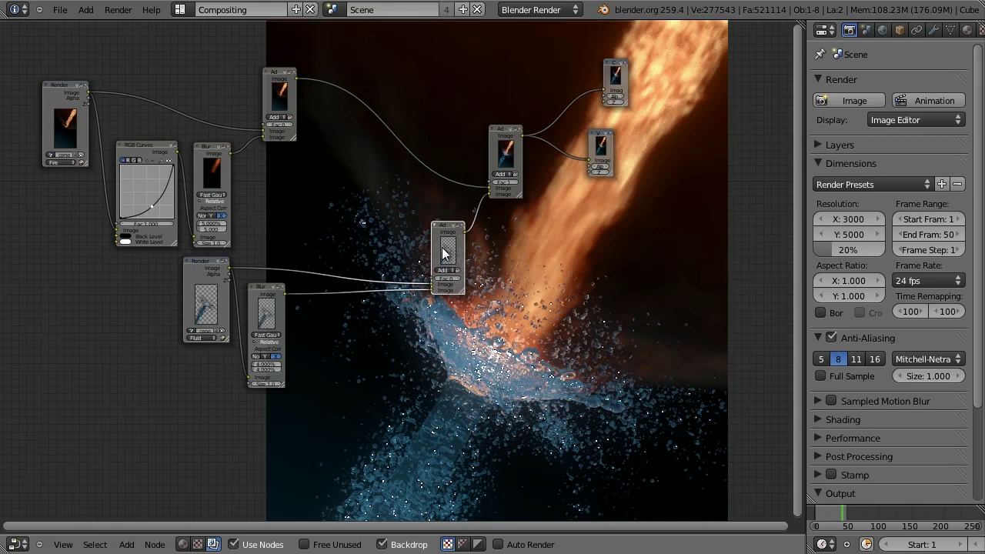
pyautogui.scroll(2, 449, 269)
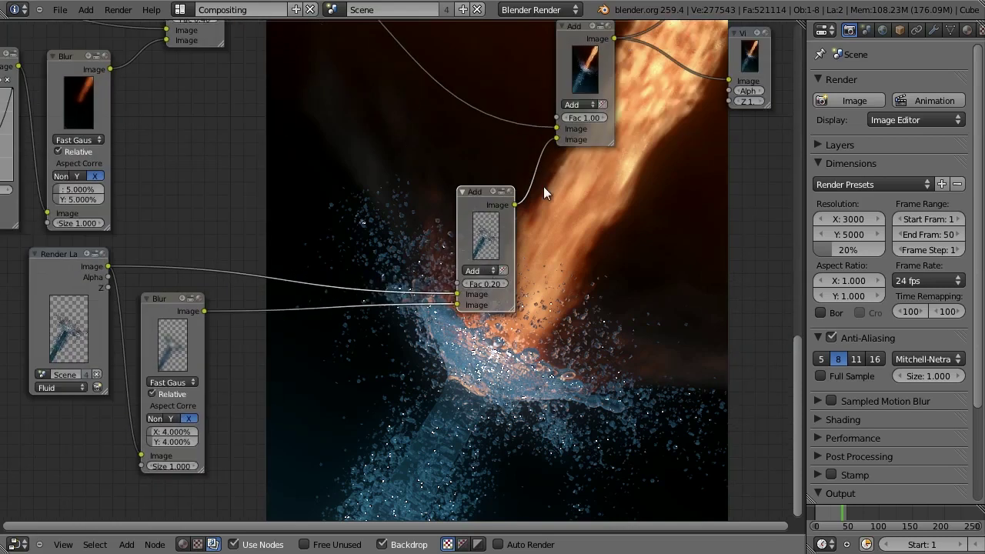
pyautogui.scroll(-3, 443, 221)
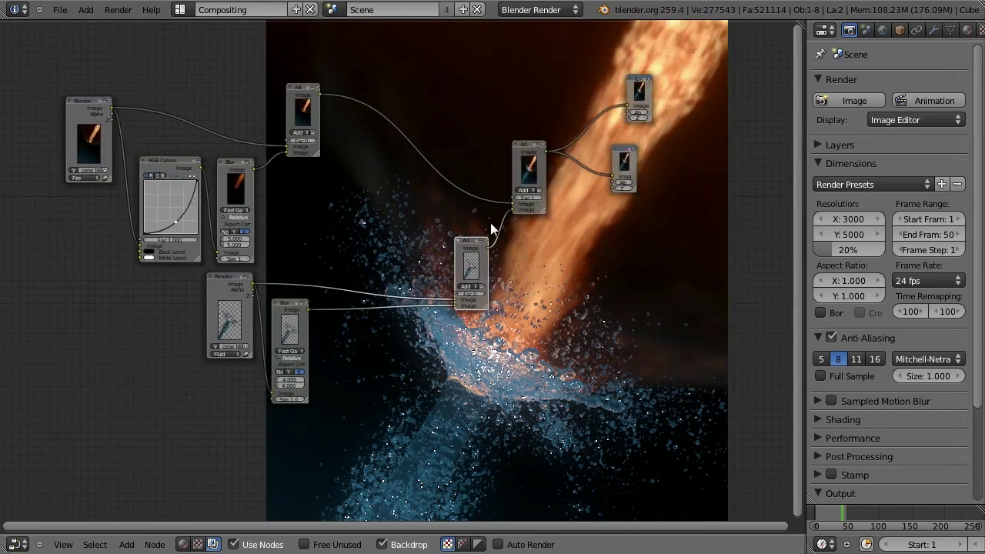
pyautogui.keyDown('ctrl'); pyautogui.moveTo(434, 259); pyautogui.dragTo(432, 330, button='right'); pyautogui.keyUp('ctrl')
pyautogui.keyDown('ctrl'); pyautogui.moveTo(473, 160); pyautogui.dragTo(524, 233, button='right'); pyautogui.keyUp('ctrl')
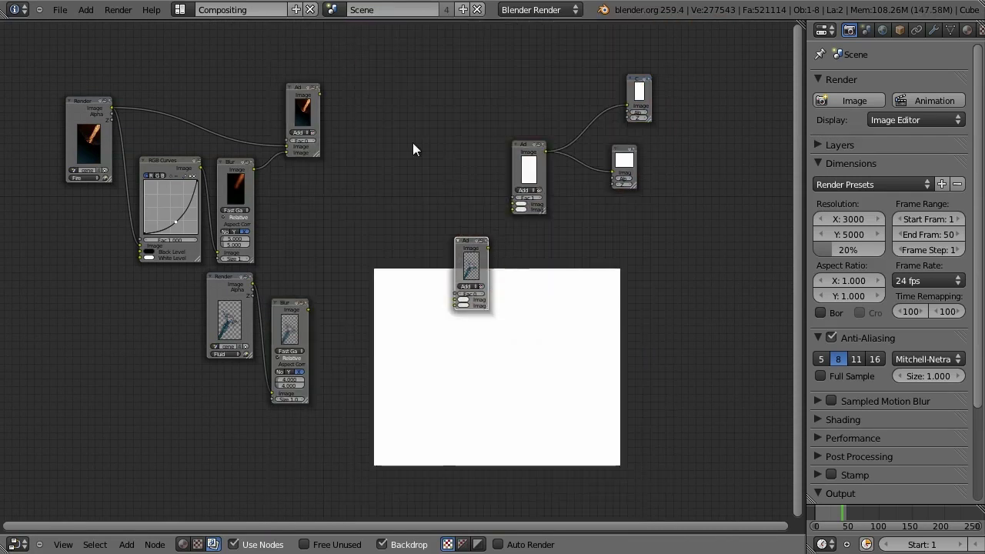
# Add an AlphaOver node, feed it the fire Add output and the Fluid Render Layers image, and preview it in the Viewer
pyautogui.hotkey('shift', 'a')
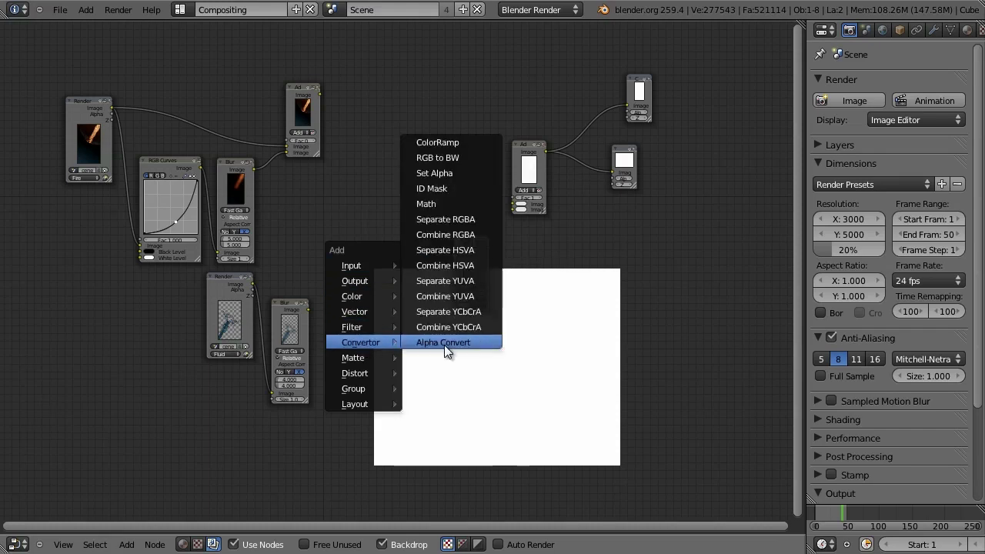
pyautogui.moveTo(373, 358)
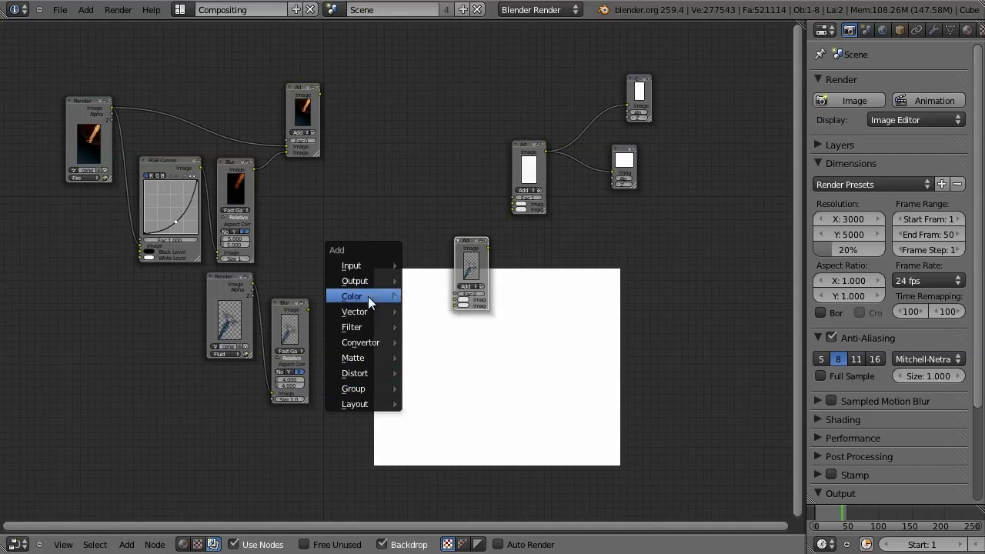
pyautogui.moveTo(368, 296)
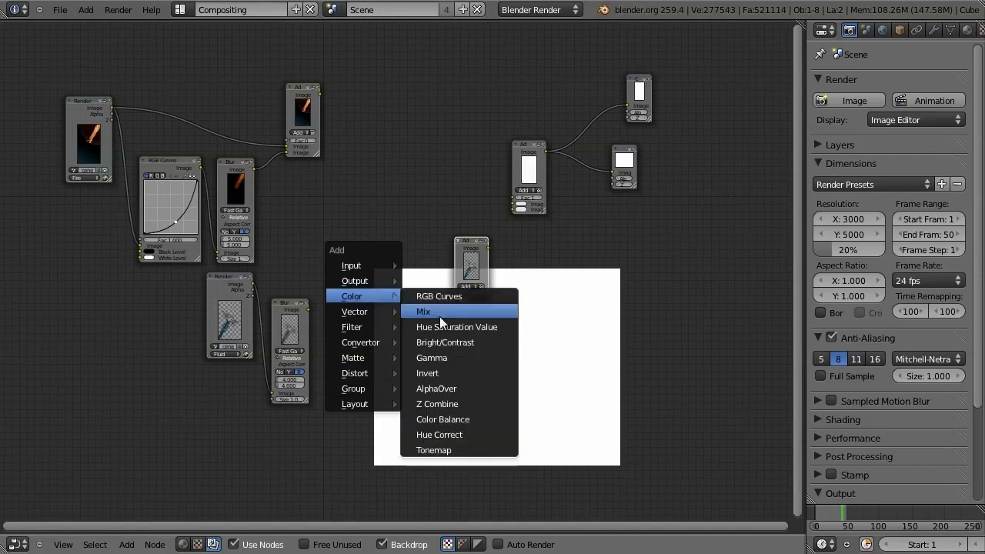
pyautogui.click(462, 388)
pyautogui.moveTo(346, 149); pyautogui.dragTo(397, 217)
pyautogui.moveTo(323, 93); pyautogui.dragTo(321, 94)
pyautogui.moveTo(253, 284); pyautogui.dragTo(362, 198)
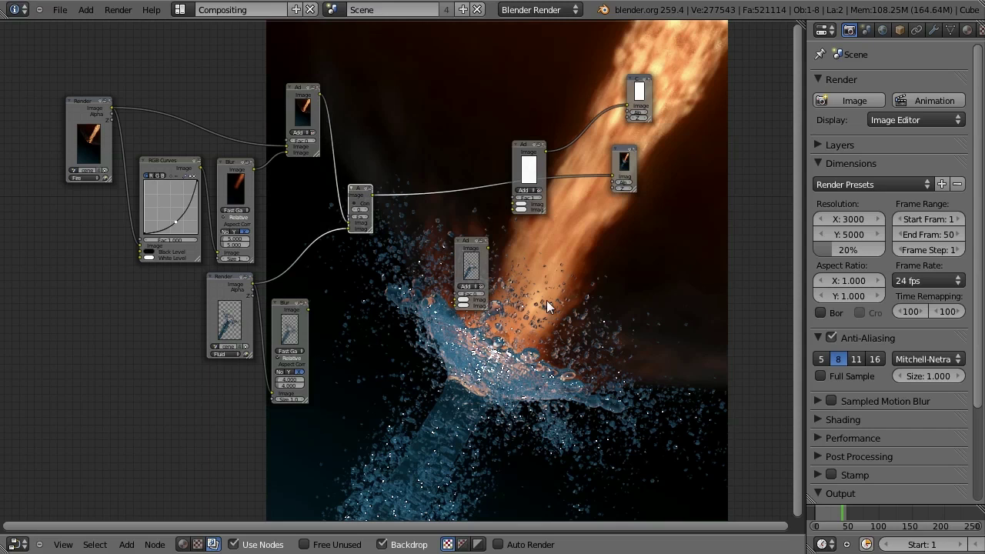
pyautogui.moveTo(634, 470); pyautogui.dragTo(525, 332, button='middle')
pyautogui.keyDown('alt'); pyautogui.moveTo(567, 394); pyautogui.dragTo(580, 315, button='middle'); pyautogui.keyUp('alt')
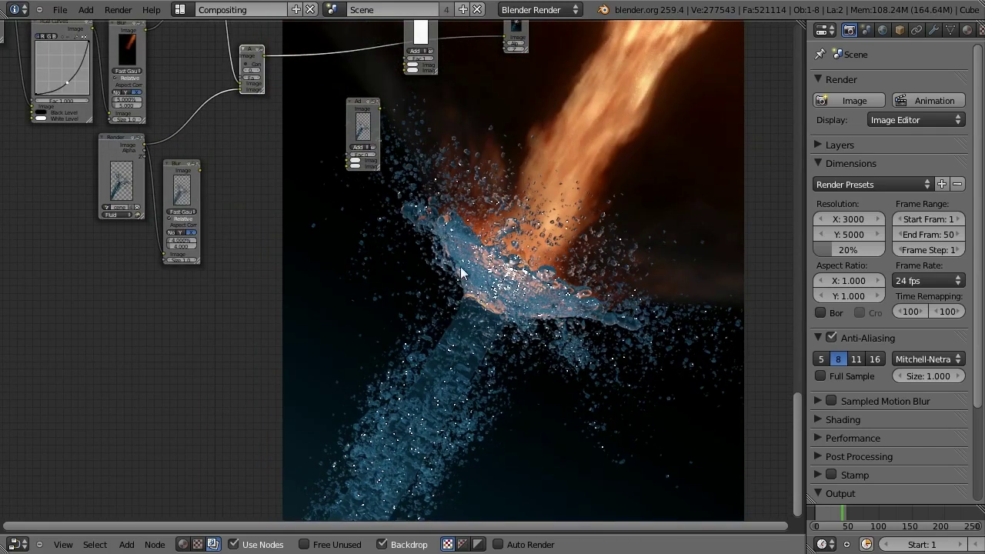
pyautogui.press('Home')
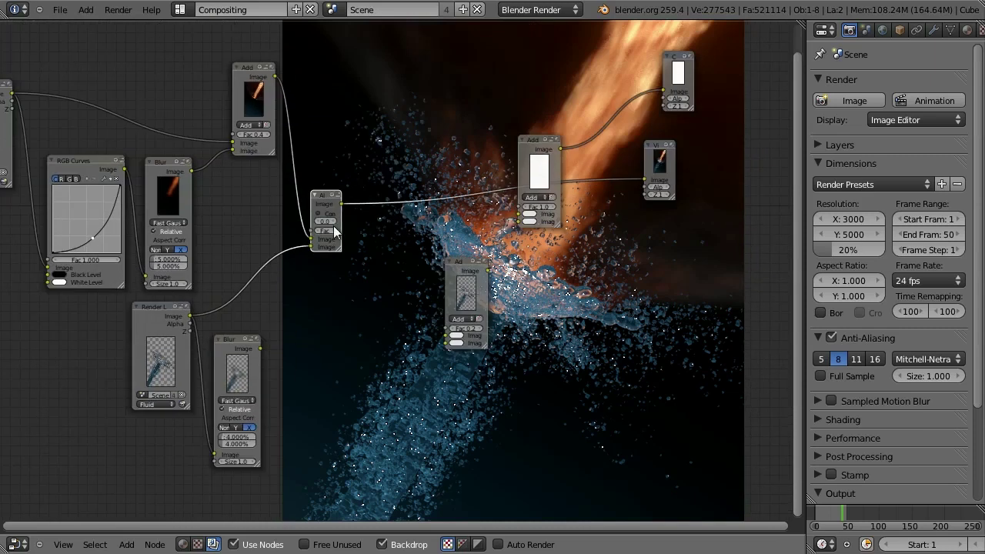
# Insert the fluid Add node after the AlphaOver node and link the fluid Blur output to its second image input
pyautogui.moveTo(239, 366); pyautogui.dragTo(333, 348)
pyautogui.moveTo(460, 271); pyautogui.dragTo(443, 203)
pyautogui.moveTo(351, 324); pyautogui.dragTo(371, 313)
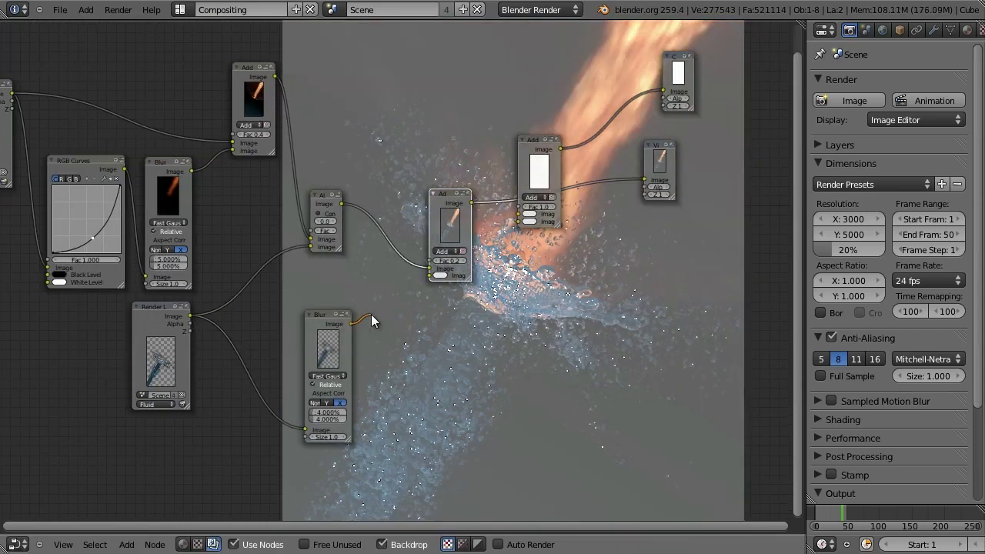
pyautogui.moveTo(427, 279); pyautogui.dragTo(428, 277)
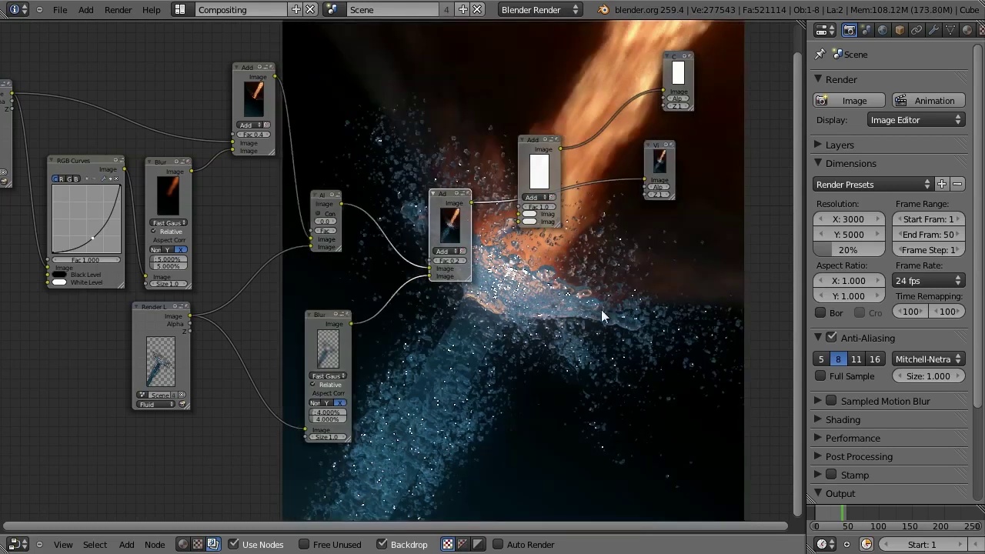
pyautogui.moveTo(600, 314); pyautogui.dragTo(396, 173, button='middle')
pyautogui.keyDown('alt'); pyautogui.moveTo(550, 356); pyautogui.dragTo(549, 357, button='middle'); pyautogui.keyUp('alt')
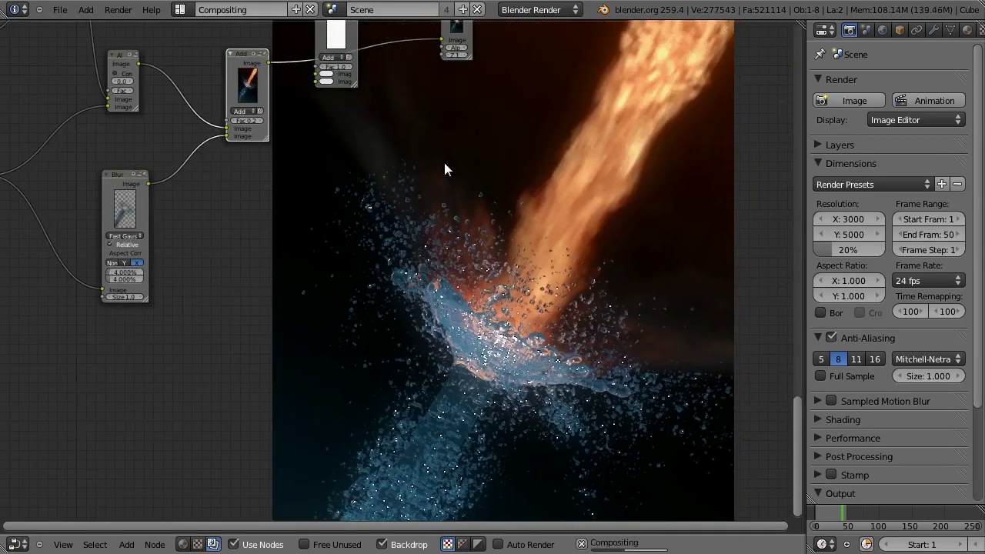
# Save the file and delete the leftover Add node that has no image inputs and feeds the Composite node
pyautogui.moveTo(443, 159); pyautogui.dragTo(493, 330, button='middle')
pyautogui.scroll(5, 494, 330)
pyautogui.moveTo(373, 171); pyautogui.dragTo(404, 124)
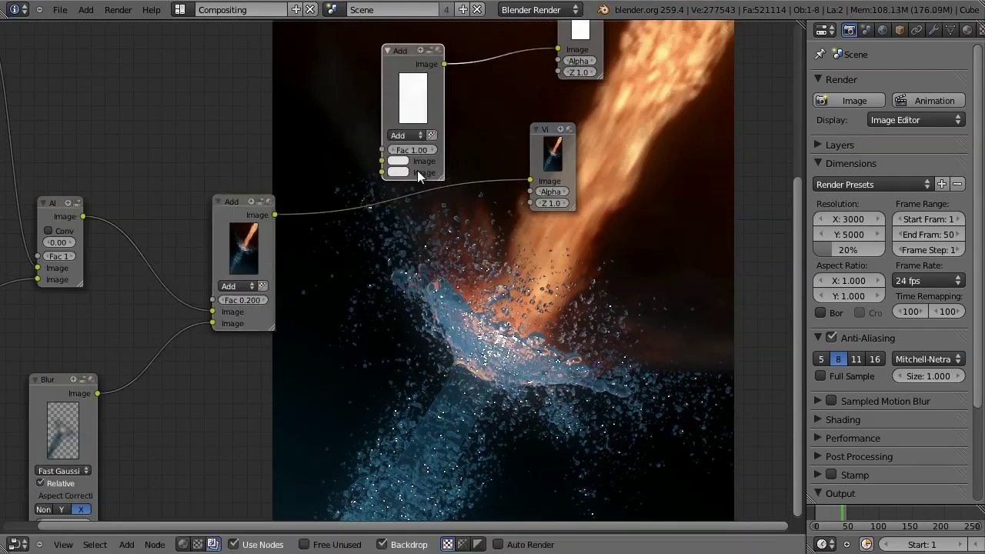
pyautogui.scroll(-5, 385, 231)
pyautogui.hotkey('ctrl', 's')
pyautogui.click(537, 289)
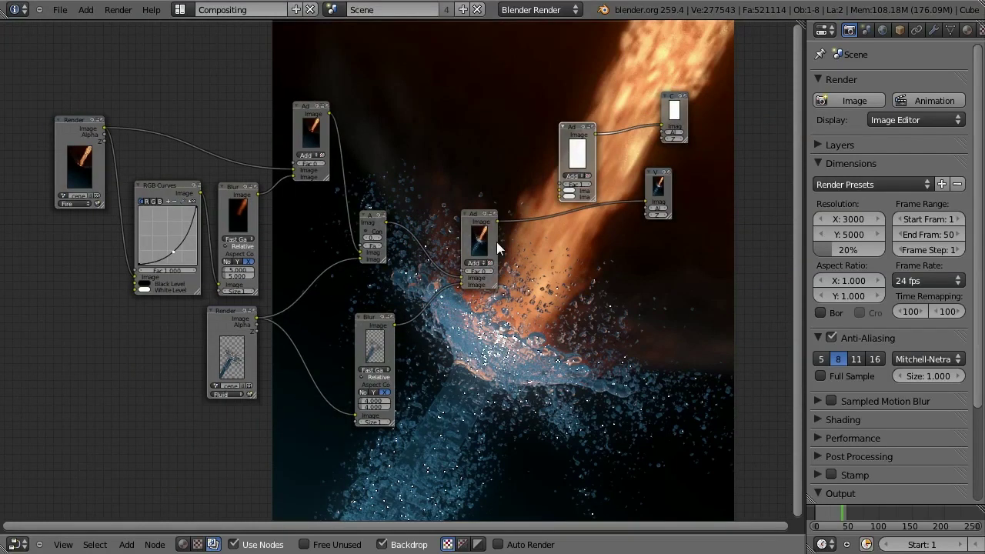
pyautogui.press('x')
# Move the fluid Add node nearer the outputs, link it to the Composite node and save the file
pyautogui.moveTo(507, 221); pyautogui.dragTo(556, 161, button='right')
pyautogui.moveTo(545, 167); pyautogui.dragTo(658, 125)
pyautogui.hotkey('ctrl', 's')
pyautogui.click(630, 266)
# Add a Render Layers node below the Fluid one and set its layer to White Ball
pyautogui.moveTo(547, 361); pyautogui.dragTo(573, 227, button='middle')
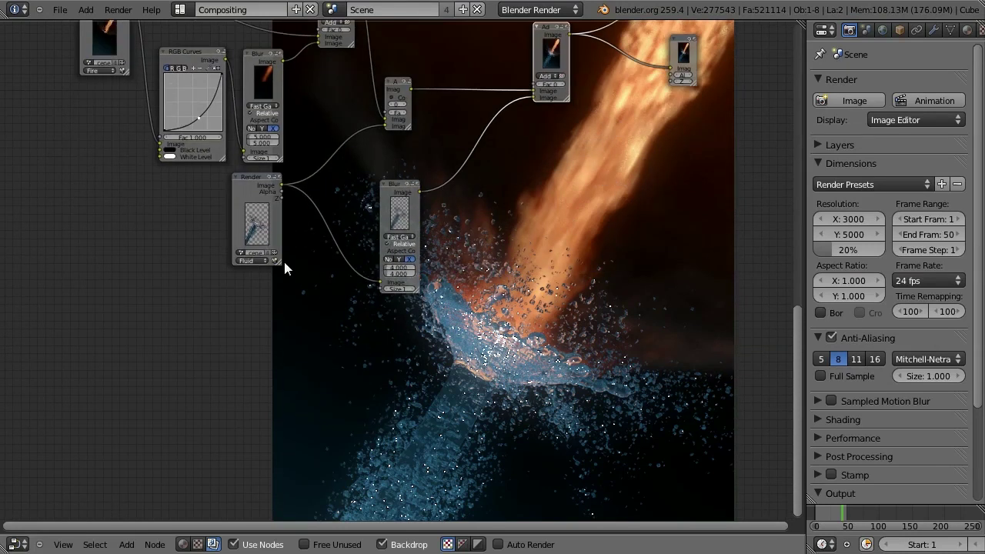
pyautogui.hotkey('shift', 'a')
pyautogui.click(309, 279)
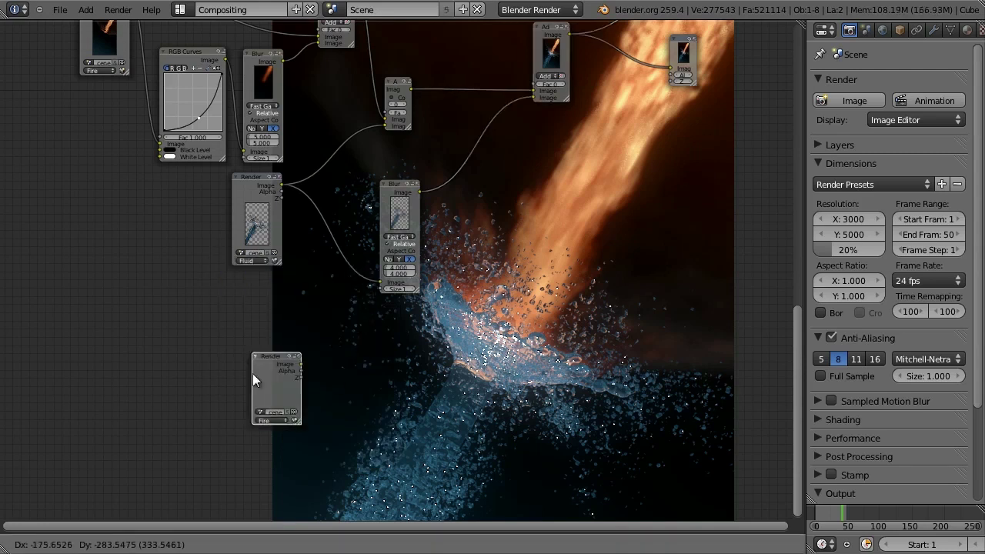
pyautogui.scroll(1, 251, 408)
pyautogui.click(247, 459)
pyautogui.click(251, 435)
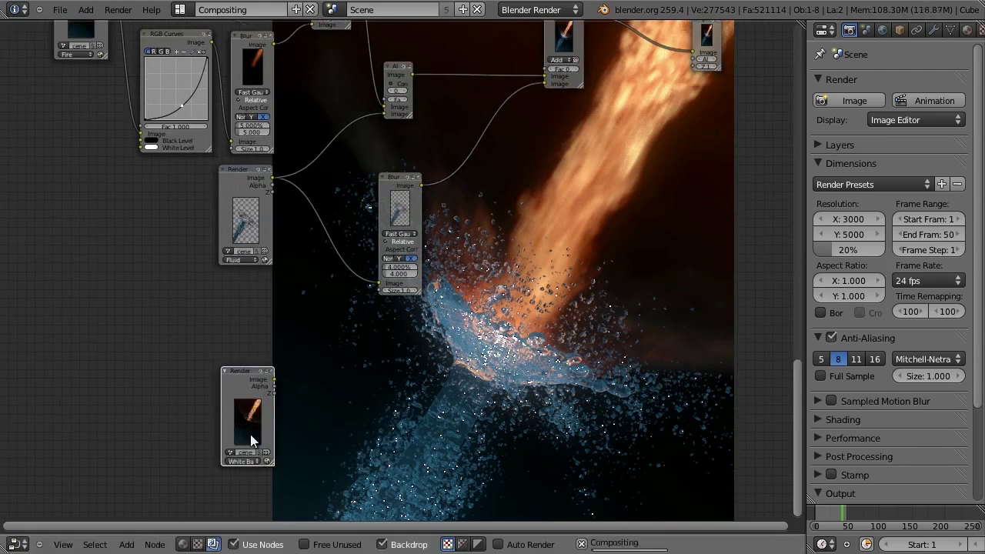
# Add a Glare node beside the White Ball Render Layers node, feed it the layer's image and preview it in the Viewer
pyautogui.moveTo(338, 411); pyautogui.dragTo(399, 327, button='middle')
pyautogui.scroll(1, 397, 328)
pyautogui.scroll(-2, 394, 331)
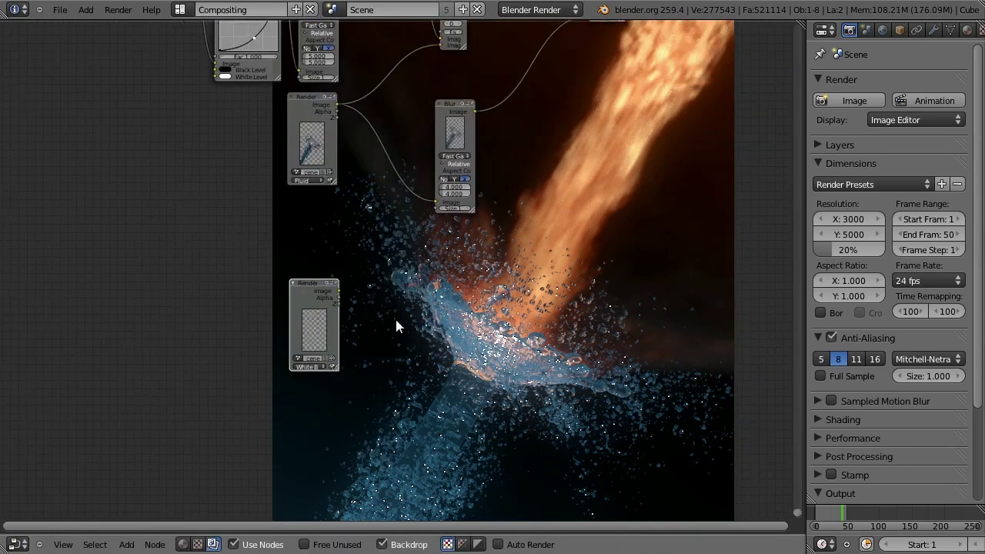
pyautogui.hotkey('shift', 'a')
pyautogui.moveTo(373, 381)
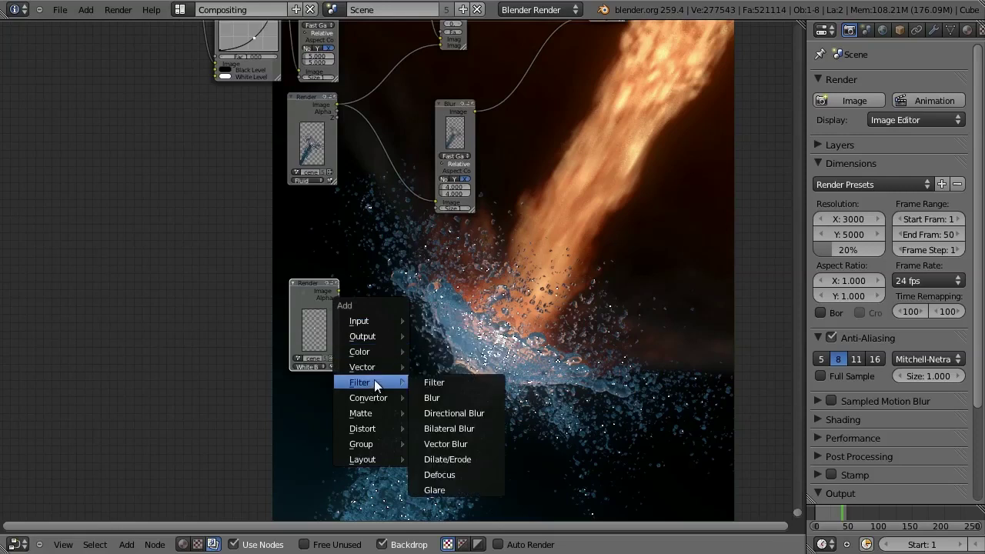
pyautogui.click(443, 490)
pyautogui.click(384, 284)
pyautogui.scroll(4, 388, 291)
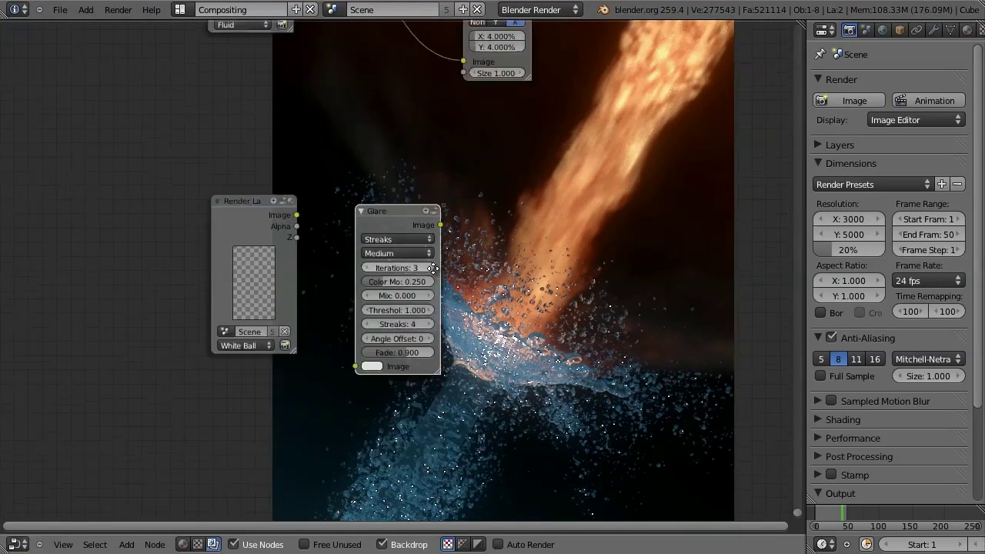
pyautogui.moveTo(260, 194); pyautogui.dragTo(340, 401)
pyautogui.keyDown('ctrl'); pyautogui.keyDown('shift'); pyautogui.click(391, 204); pyautogui.keyUp('shift'); pyautogui.keyUp('ctrl')
pyautogui.scroll(-3, 491, 305)
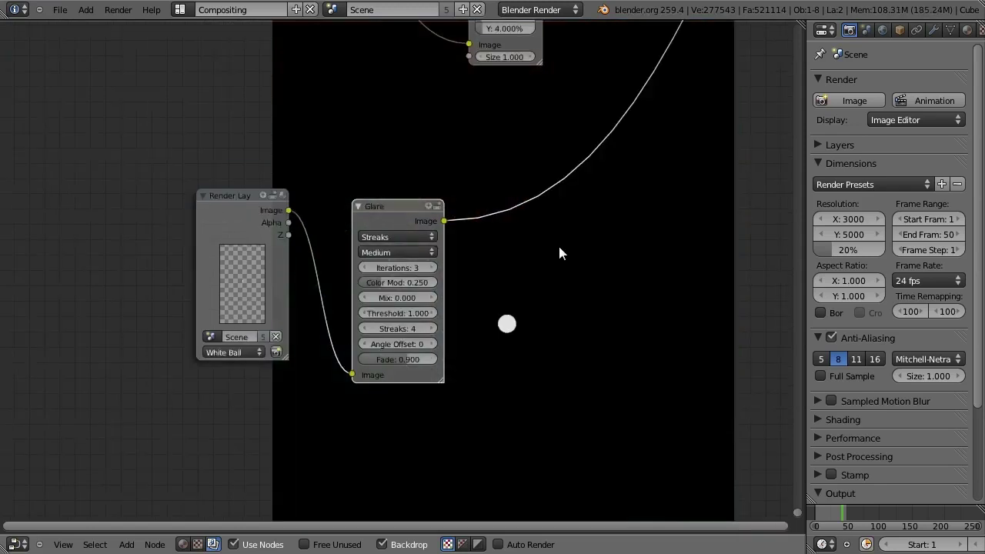
# Preview the fluid Blur, AlphaOver and fluid Add outputs in turn to examine the composite without the glare
pyautogui.moveTo(518, 210); pyautogui.dragTo(475, 222, button='middle')
pyautogui.scroll(-4, 362, 380)
pyautogui.keyDown('ctrl'); pyautogui.keyDown('shift'); pyautogui.click(373, 186); pyautogui.keyUp('shift'); pyautogui.keyUp('ctrl')
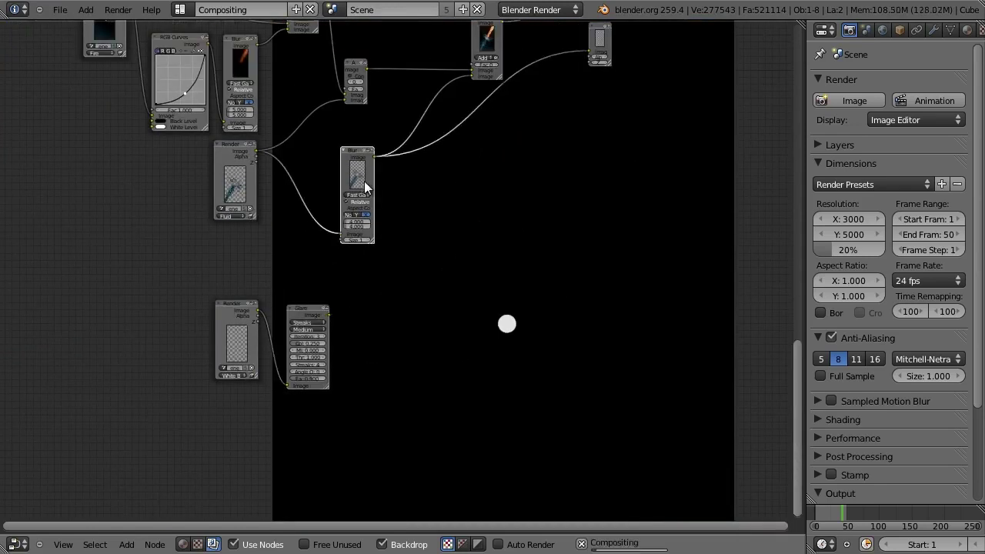
pyautogui.keyDown('ctrl'); pyautogui.keyDown('shift'); pyautogui.click(355, 70); pyautogui.keyUp('shift'); pyautogui.keyUp('ctrl')
pyautogui.moveTo(551, 139); pyautogui.dragTo(464, 261, button='middle')
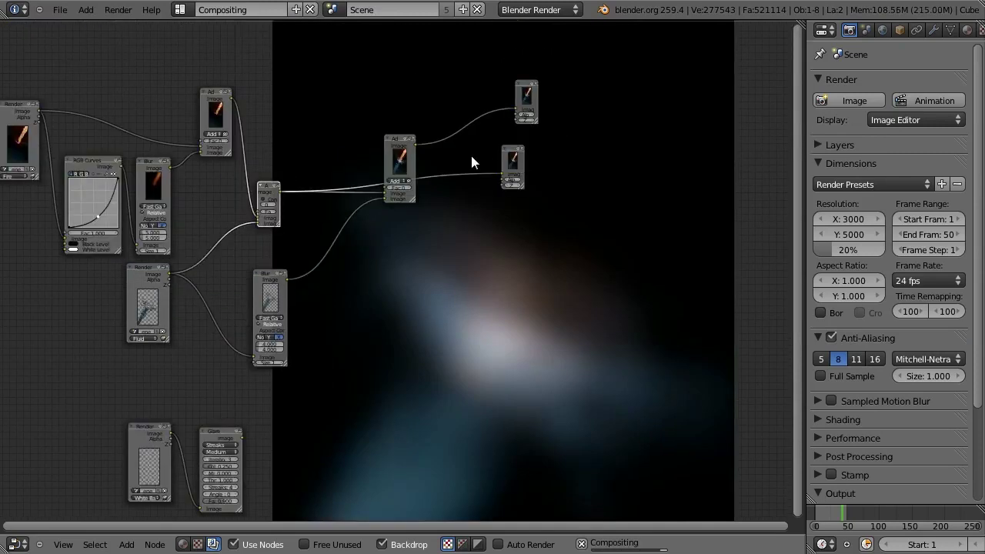
pyautogui.keyDown('ctrl'); pyautogui.keyDown('shift'); pyautogui.click(400, 146); pyautogui.keyUp('shift'); pyautogui.keyUp('ctrl')
pyautogui.keyDown('ctrl'); pyautogui.keyDown('shift'); pyautogui.click(400, 142); pyautogui.keyUp('shift'); pyautogui.keyUp('ctrl')
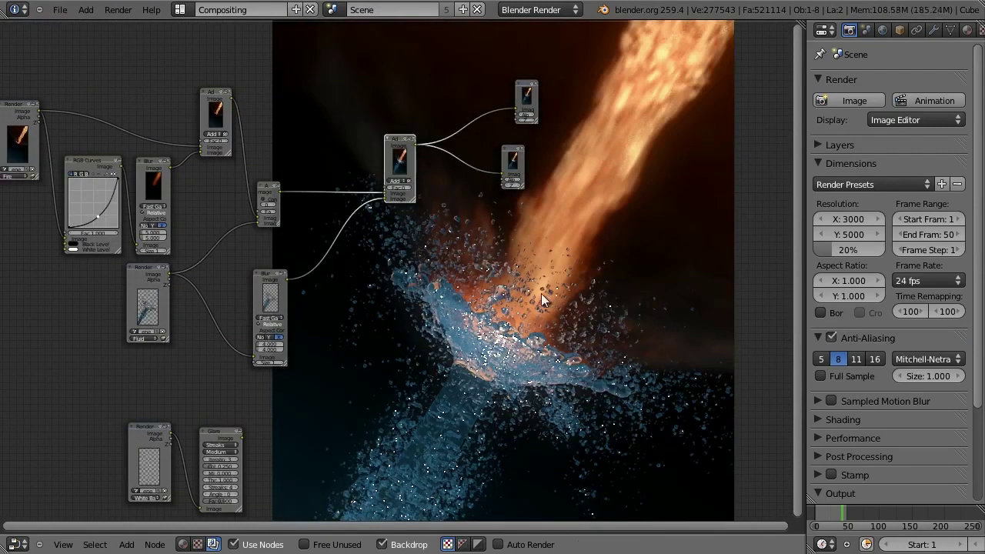
pyautogui.scroll(3, 390, 388)
pyautogui.moveTo(390, 389); pyautogui.dragTo(519, 217, button='middle')
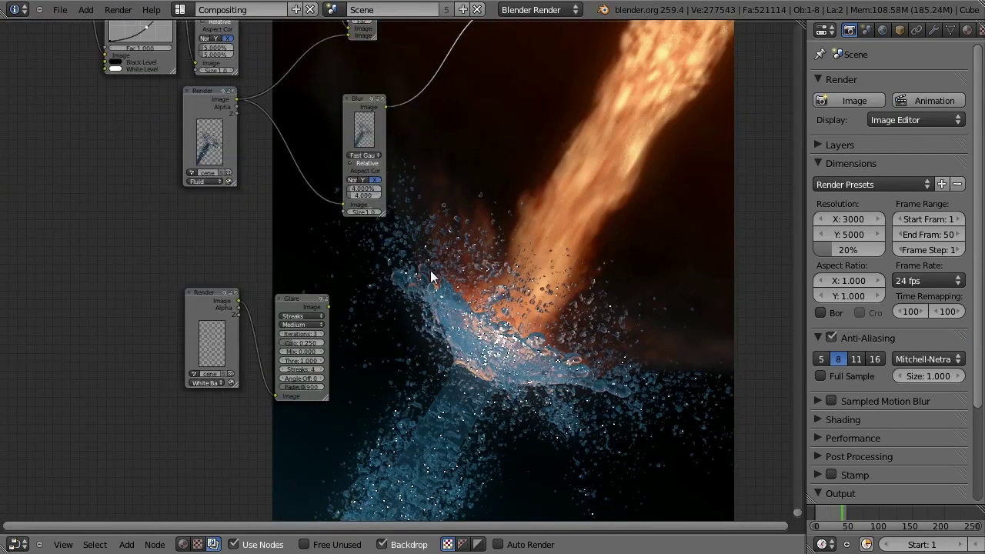
# Preview the Glare node and set its Streaks to 2 and Threshold to 0
pyautogui.keyDown('ctrl'); pyautogui.keyDown('shift'); pyautogui.click(305, 300); pyautogui.keyUp('shift'); pyautogui.keyUp('ctrl')
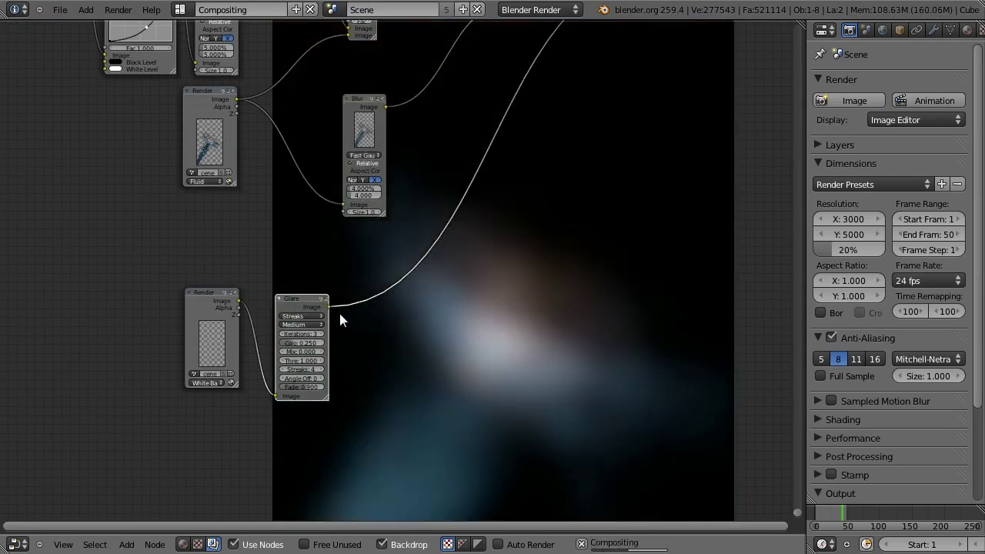
pyautogui.moveTo(367, 338); pyautogui.dragTo(500, 210, button='middle')
pyautogui.scroll(3, 500, 210)
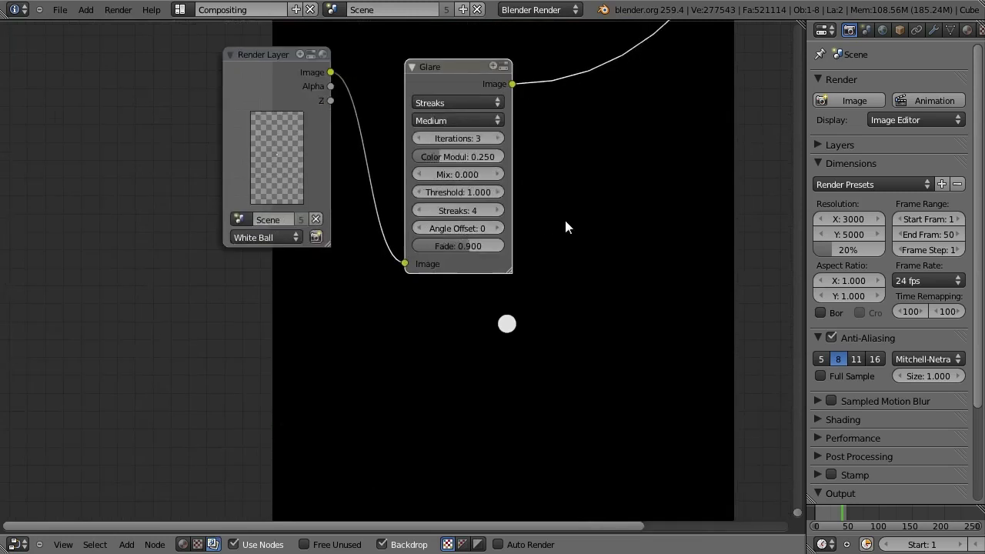
pyautogui.moveTo(429, 228); pyautogui.dragTo(293, 264, button='middle')
pyautogui.click(285, 244)
pyautogui.click(284, 244)
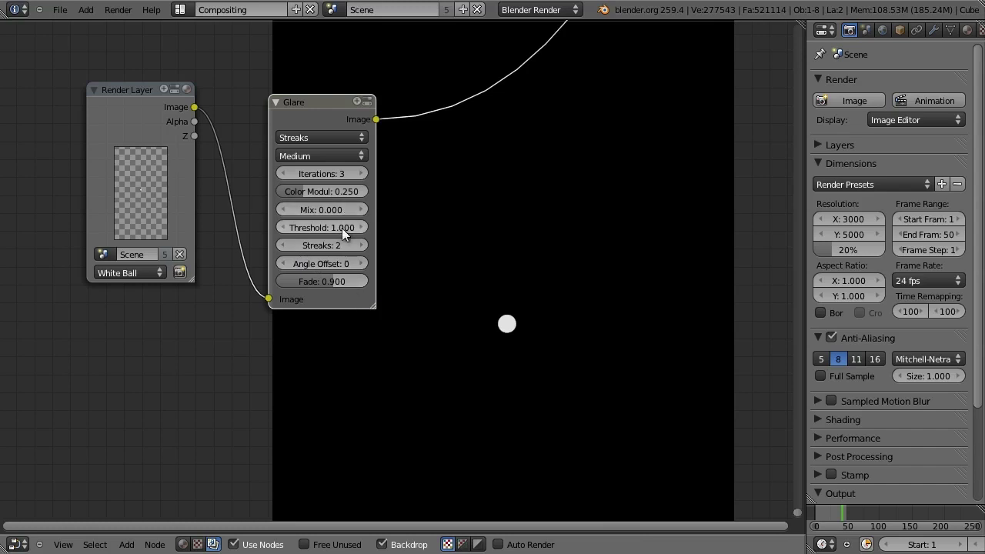
pyautogui.press('BackSpace')
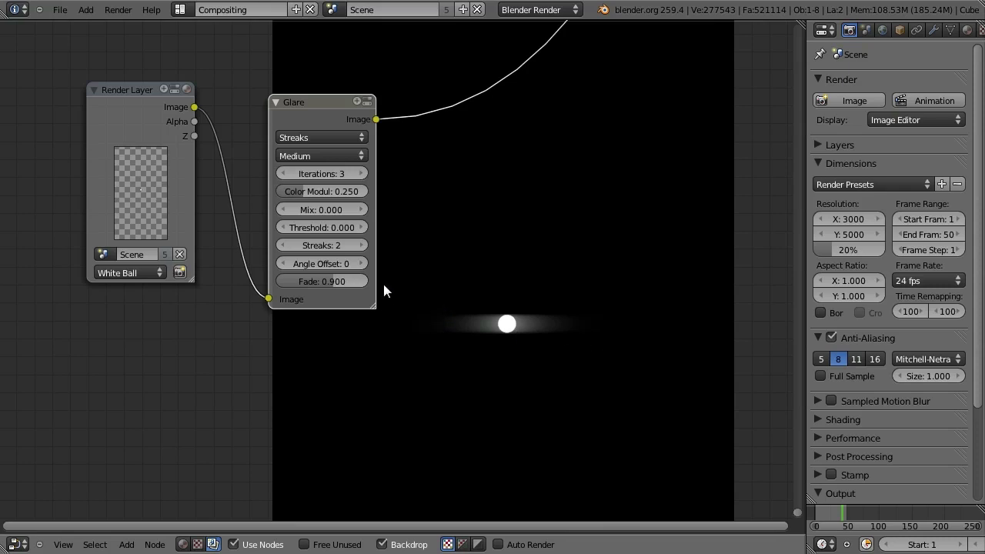
# Add a Mix node that combines the fluid Add output with the Glare output, using the Add blend mode
pyautogui.scroll(-4, 383, 284)
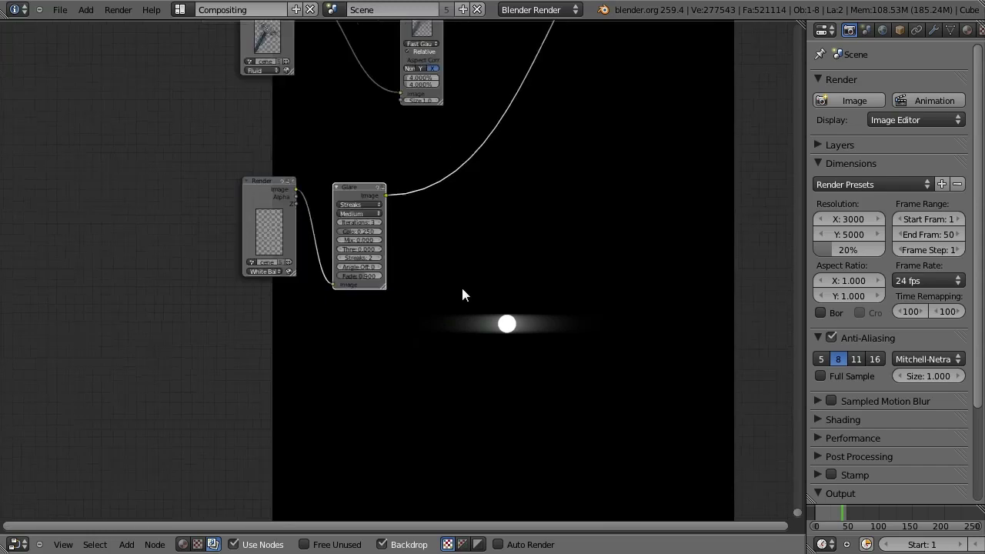
pyautogui.moveTo(497, 268); pyautogui.dragTo(420, 328, button='middle')
pyautogui.scroll(3, 420, 328)
pyautogui.scroll(-3, 484, 216)
pyautogui.moveTo(486, 207); pyautogui.dragTo(374, 388, button='middle')
pyautogui.scroll(-3, 373, 383)
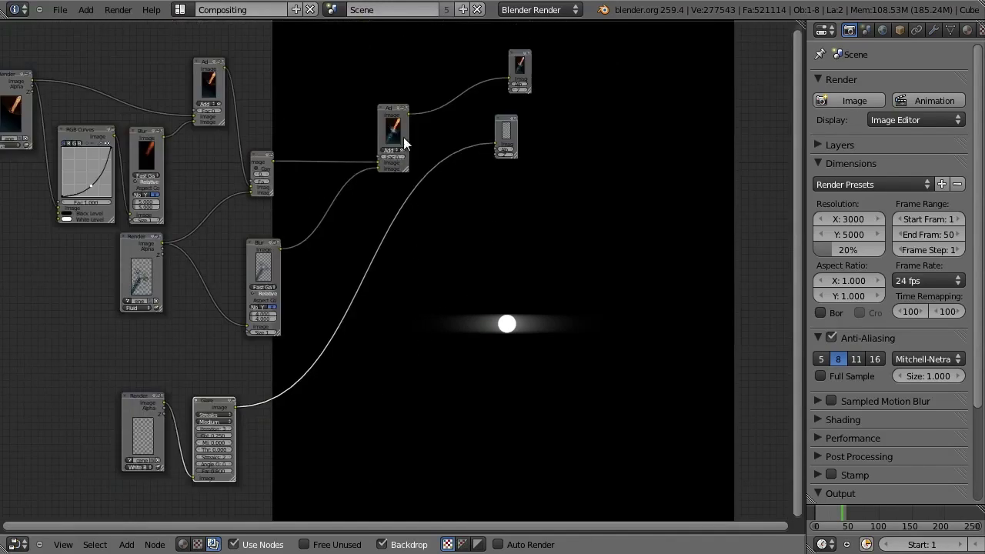
pyautogui.hotkey('shift', 'a')
pyautogui.moveTo(356, 278)
pyautogui.click(415, 290)
pyautogui.click(443, 150)
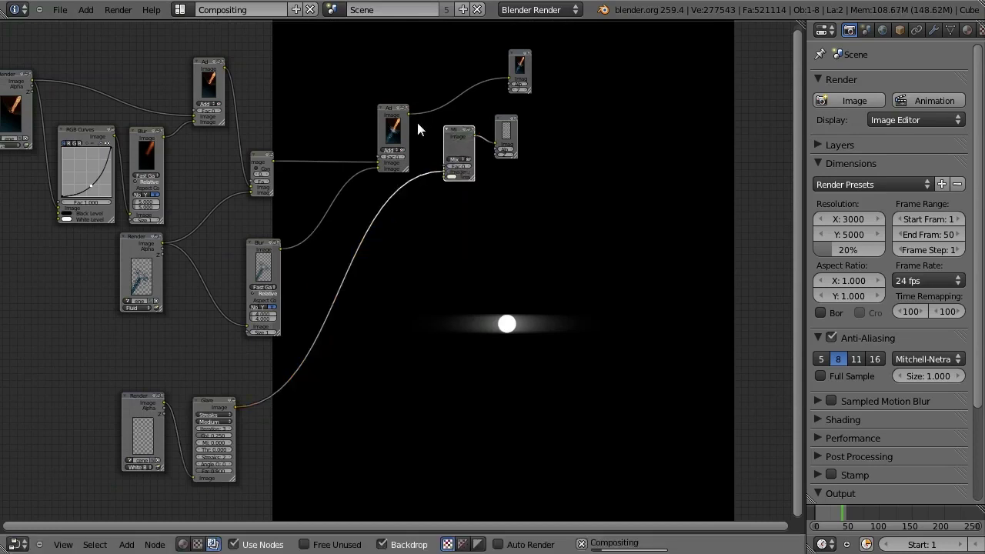
pyautogui.click(455, 170)
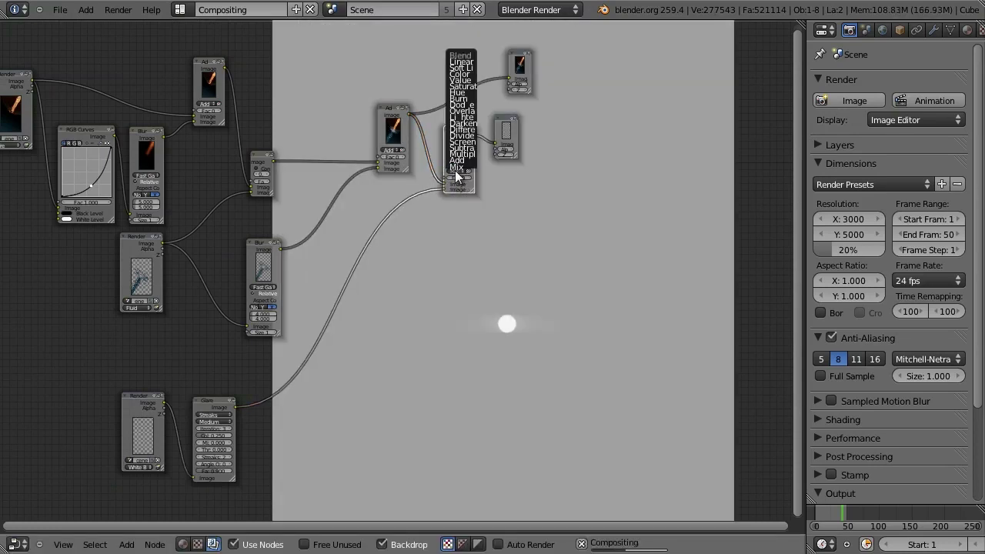
pyautogui.click(461, 160)
# Link the new glare Add node's output to the Composite node and save the file
pyautogui.moveTo(506, 136); pyautogui.dragTo(565, 135)
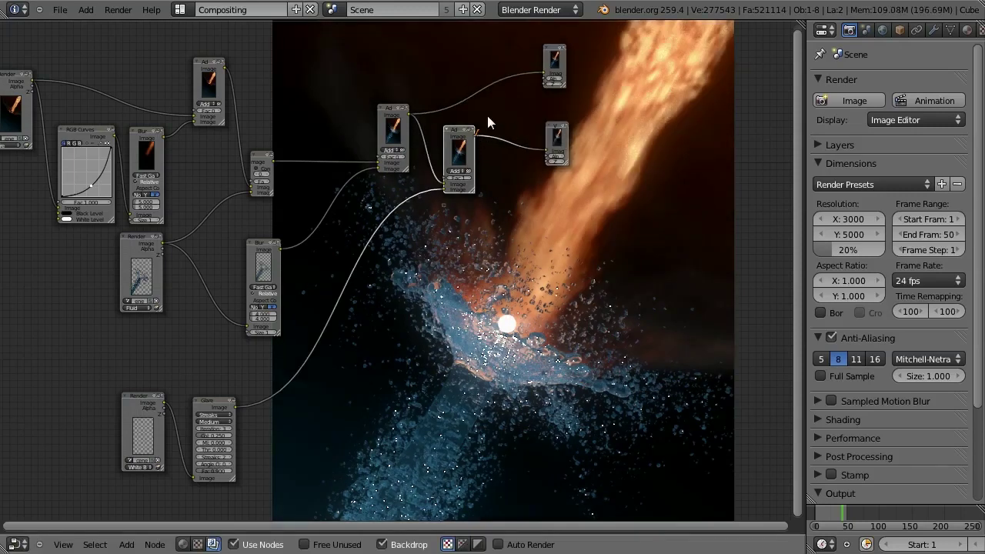
pyautogui.moveTo(475, 136); pyautogui.dragTo(545, 72)
pyautogui.click(554, 133)
pyautogui.moveTo(637, 215); pyautogui.dragTo(639, 125, button='middle')
pyautogui.hotkey('ctrl', 's')
pyautogui.click(602, 205)
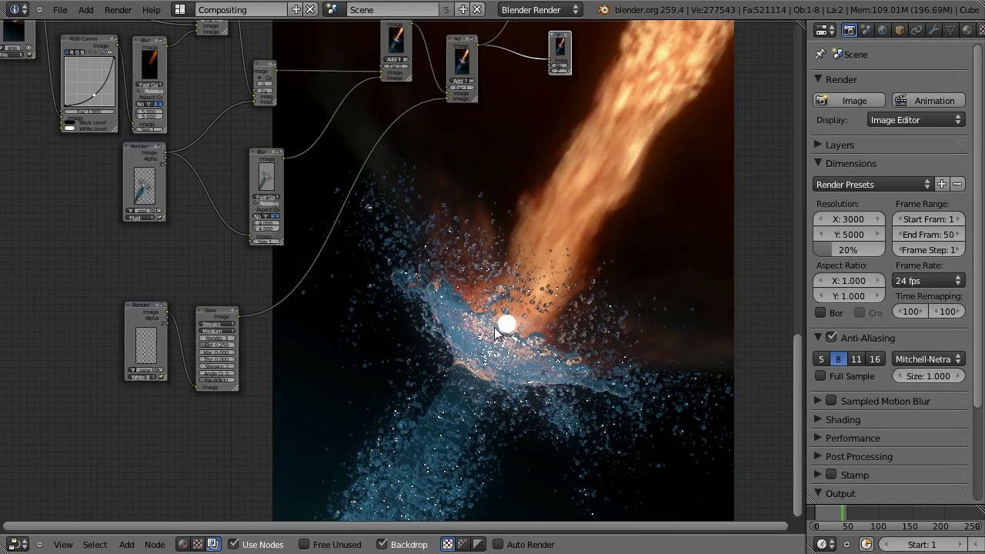
# Preview the Glare node's output on its own in the Viewer
pyautogui.scroll(5, 320, 356)
pyautogui.moveTo(308, 387); pyautogui.dragTo(443, 284, button='middle')
pyautogui.scroll(8, 372, 378)
pyautogui.scroll(-8, 469, 340)
pyautogui.scroll(2, 461, 346)
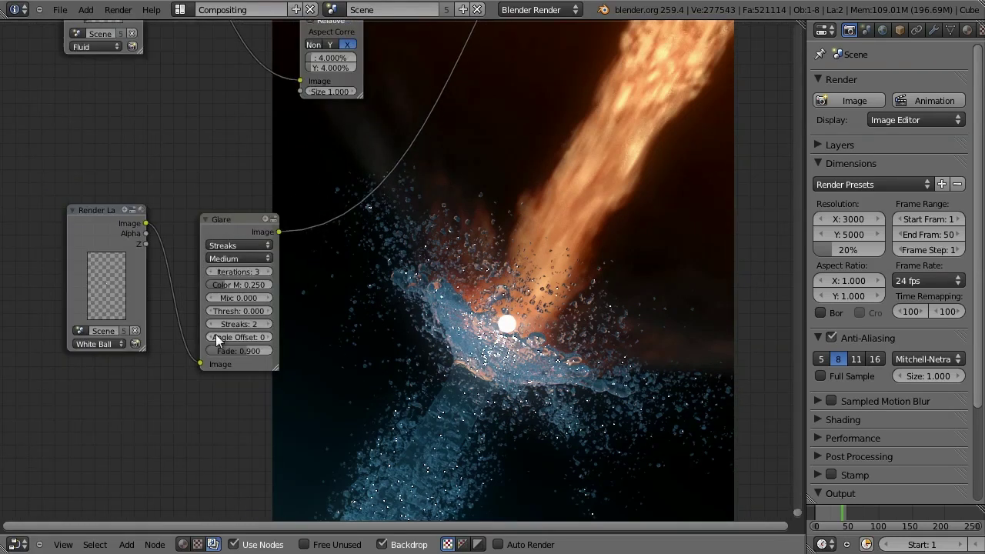
pyautogui.click(96, 290)
pyautogui.click(227, 221)
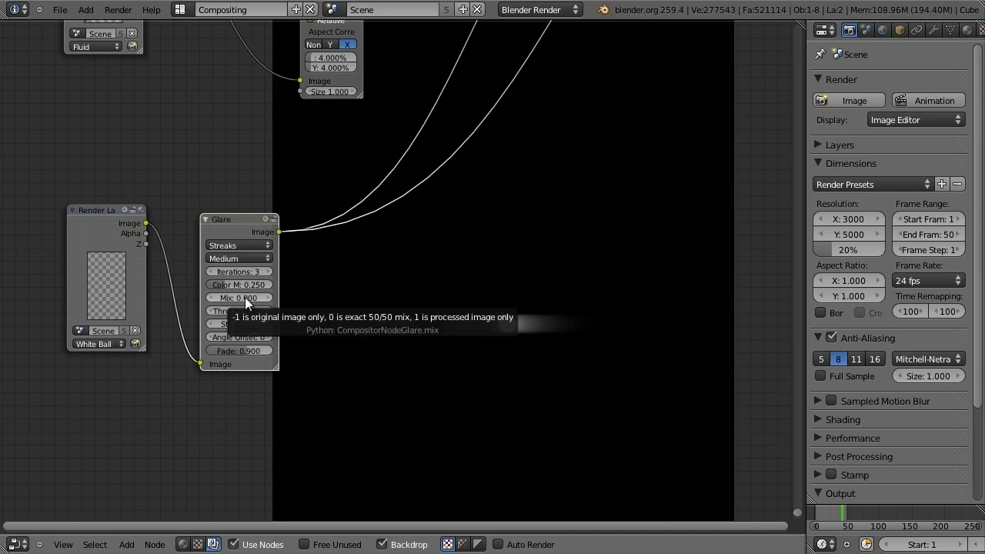
# Try the Glare node's Mix at 1, -1 and 0 to compare the original and processed images
pyautogui.moveTo(245, 297); pyautogui.dragTo(454, 300)
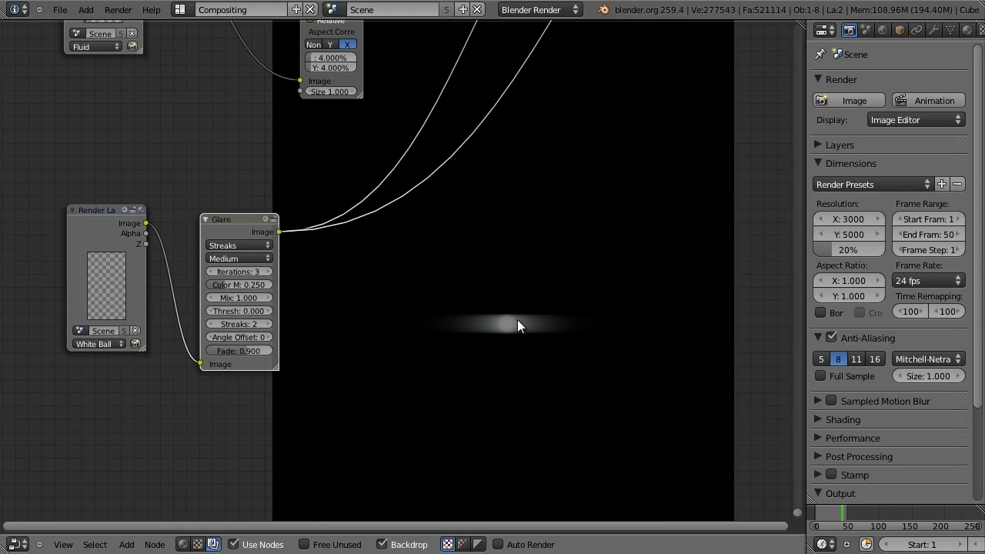
pyautogui.press('-')
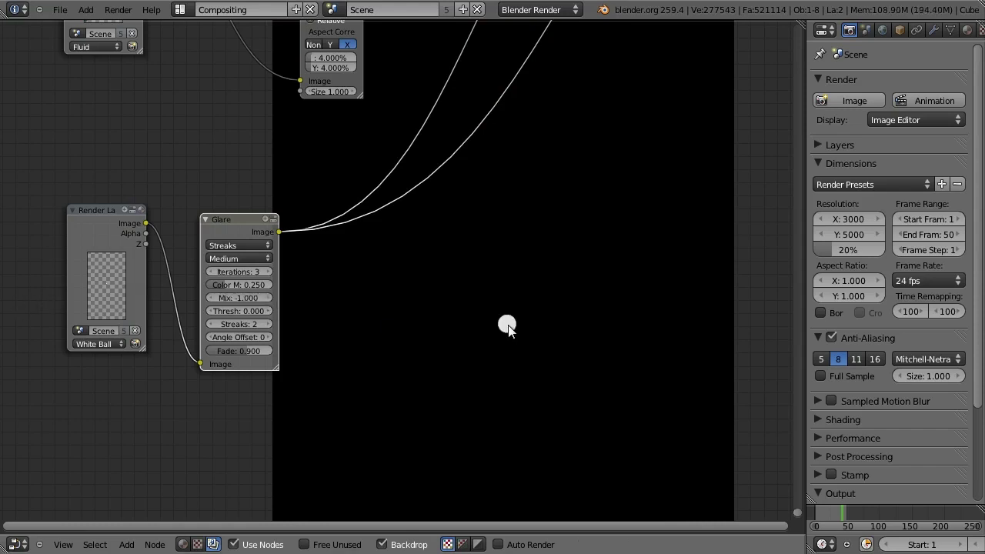
pyautogui.click(254, 297)
pyautogui.write('0')
pyautogui.press('Return')
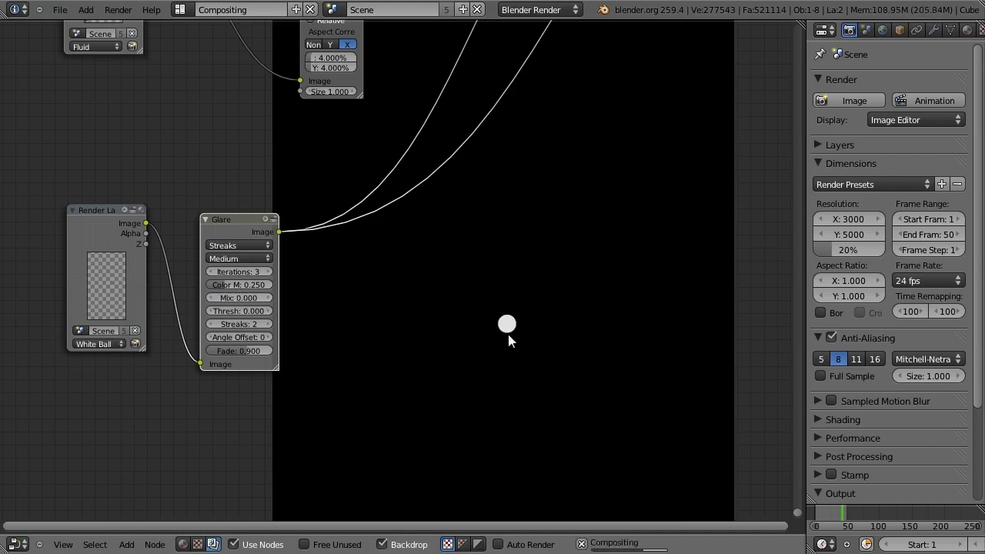
# Set the Glare node's Mix to 1 and preview the final Add node in the Viewer
pyautogui.moveTo(241, 303); pyautogui.dragTo(566, 298)
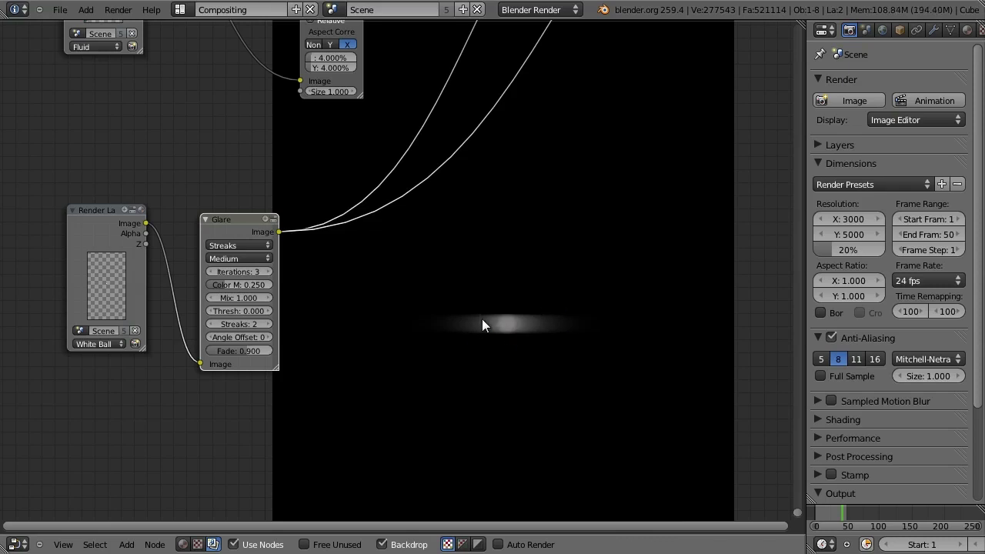
pyautogui.scroll(-7, 471, 312)
pyautogui.moveTo(596, 31); pyautogui.dragTo(443, 248, button='middle')
pyautogui.keyDown('ctrl'); pyautogui.keyDown('shift'); pyautogui.click(410, 211); pyautogui.keyUp('shift'); pyautogui.keyUp('ctrl')
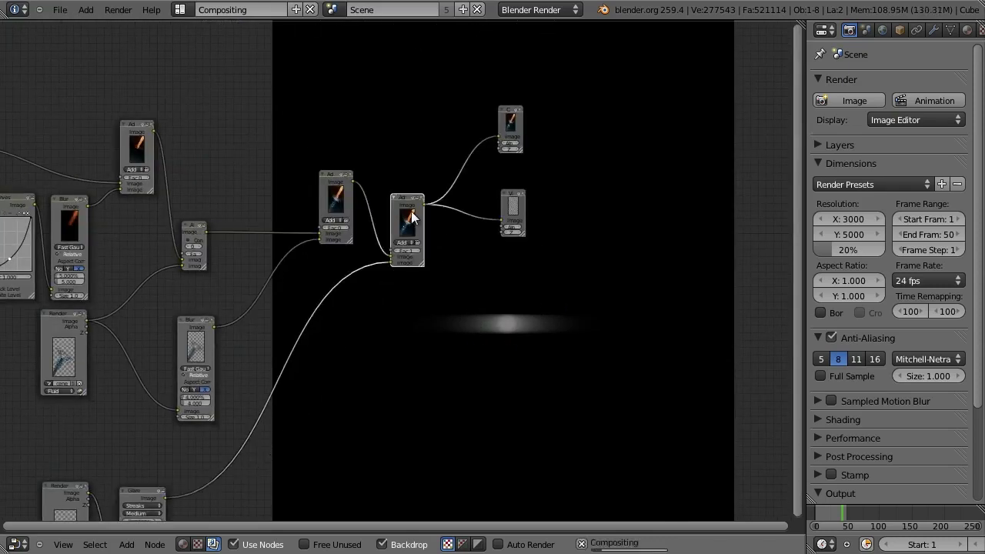
pyautogui.moveTo(555, 341); pyautogui.dragTo(636, 234, button='middle')
pyautogui.scroll(-1, 551, 308)
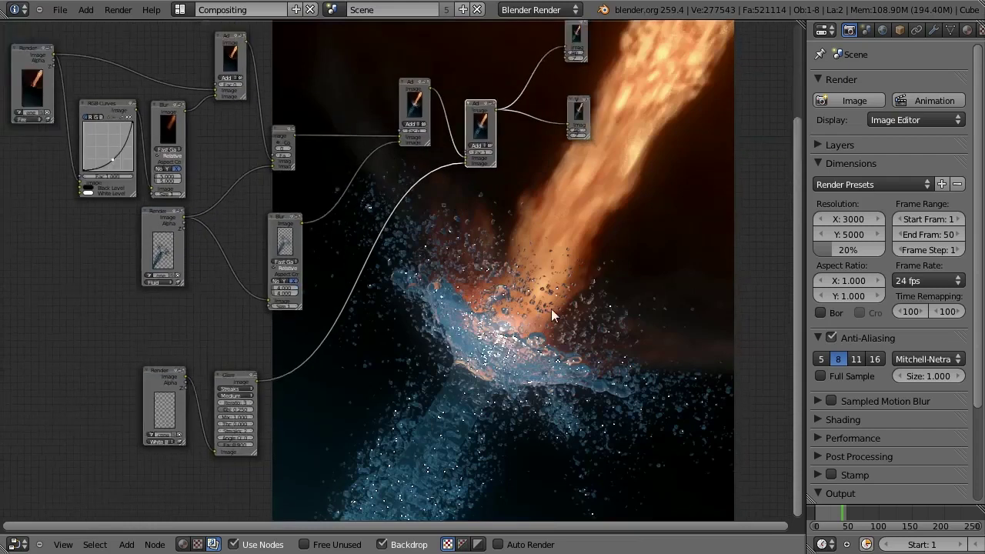
# Switch the Viewer back to the Glare node to examine the streak alone
pyautogui.scroll(3, 551, 309)
pyautogui.scroll(-2, 549, 81)
pyautogui.keyDown('ctrl'); pyautogui.keyDown('shift'); pyautogui.click(225, 387); pyautogui.keyUp('shift'); pyautogui.keyUp('ctrl')
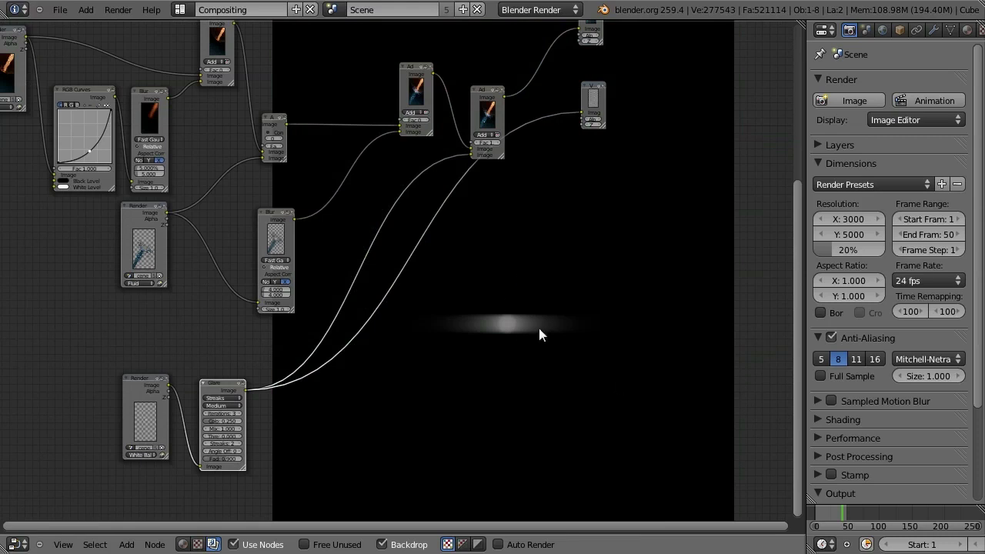
# Compare the Glare output with the final Add node in the Viewer and set that Add node's Fac to 5
pyautogui.keyDown('ctrl'); pyautogui.keyDown('shift'); pyautogui.click(493, 111); pyautogui.keyUp('shift'); pyautogui.keyUp('ctrl')
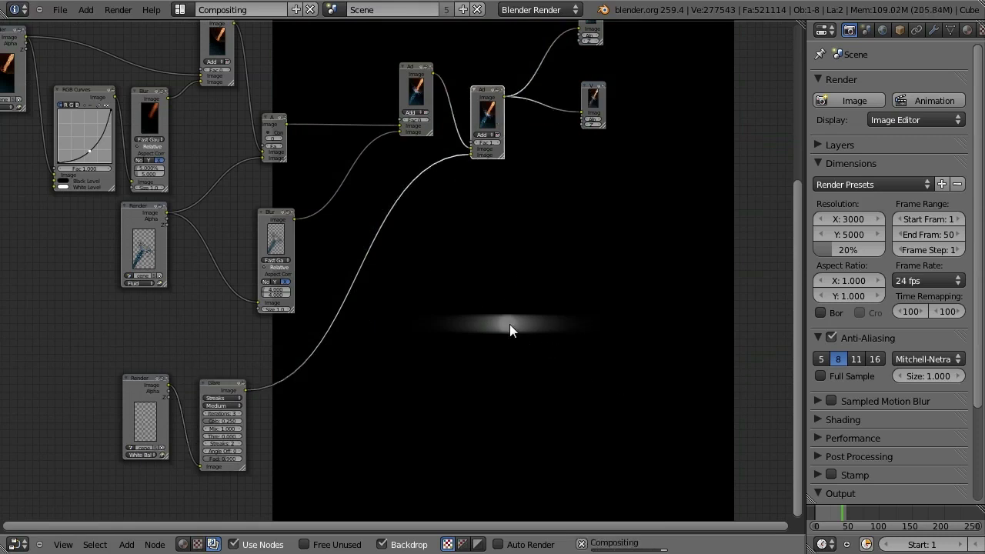
pyautogui.scroll(-2, 411, 307)
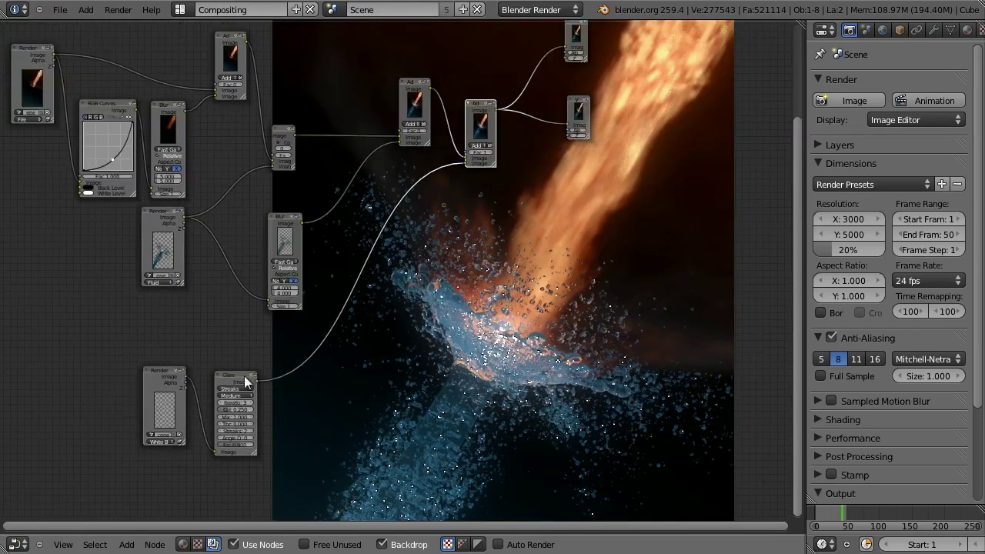
pyautogui.keyDown('ctrl'); pyautogui.keyDown('shift'); pyautogui.click(244, 375); pyautogui.keyUp('shift'); pyautogui.keyUp('ctrl')
pyautogui.keyDown('ctrl'); pyautogui.keyDown('shift'); pyautogui.click(480, 129); pyautogui.keyUp('shift'); pyautogui.keyUp('ctrl')
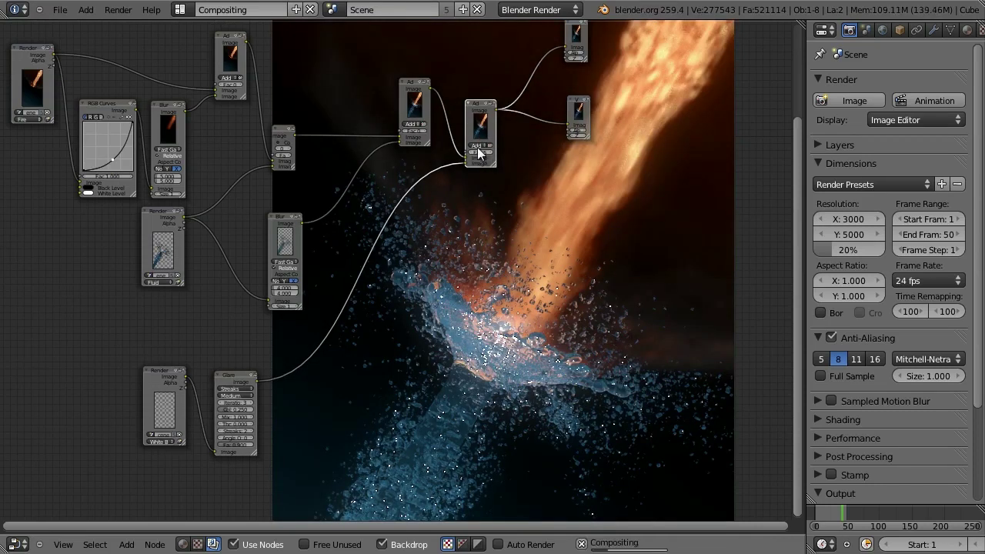
pyautogui.scroll(9, 478, 148)
pyautogui.moveTo(591, 173); pyautogui.dragTo(387, 332, button='middle')
pyautogui.scroll(1, 388, 332)
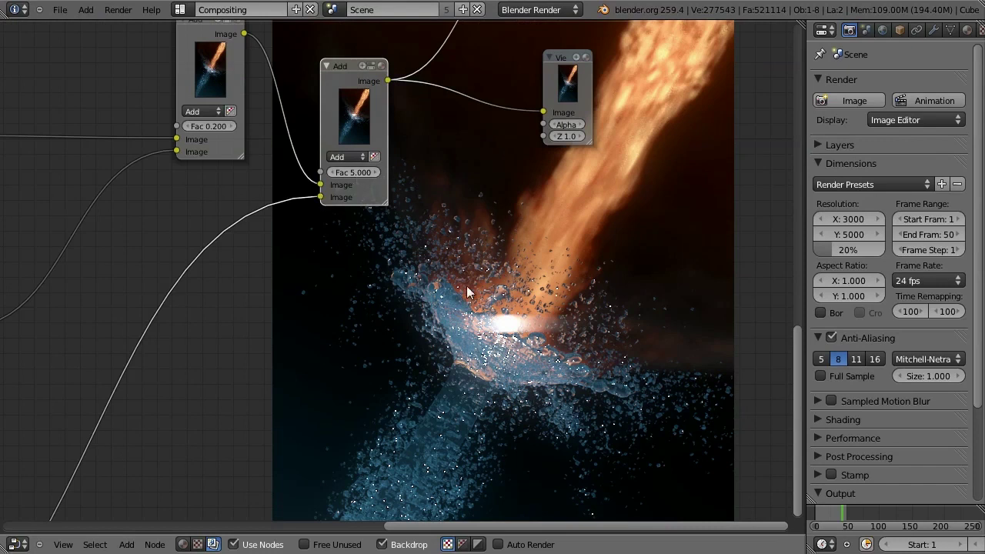
# Set the Glare node's Fade to 0.960 and its Iterations to 5
pyautogui.moveTo(467, 288); pyautogui.dragTo(569, 126, button='middle')
pyautogui.moveTo(389, 401); pyautogui.dragTo(666, 109, button='middle')
pyautogui.moveTo(221, 358); pyautogui.dragTo(360, 351)
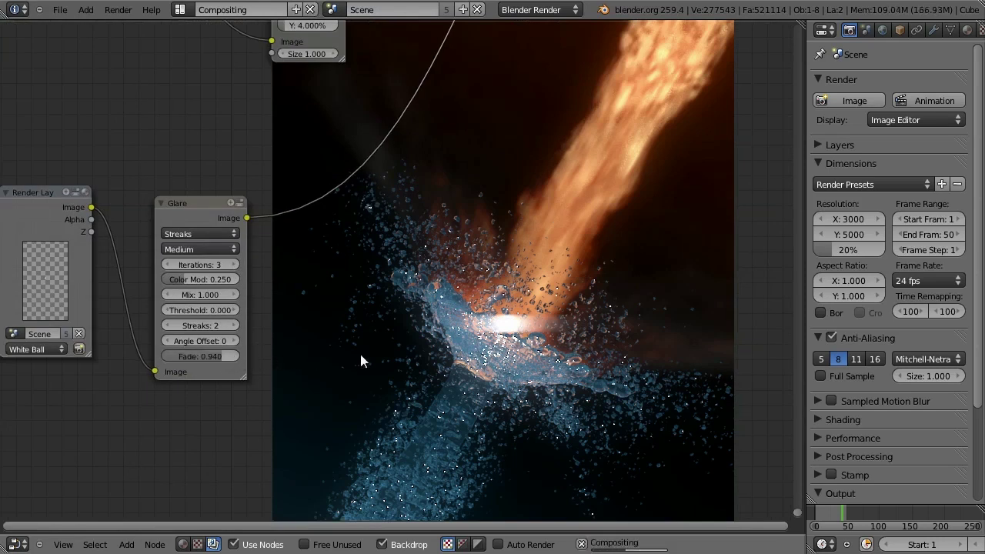
pyautogui.moveTo(207, 357); pyautogui.dragTo(283, 356)
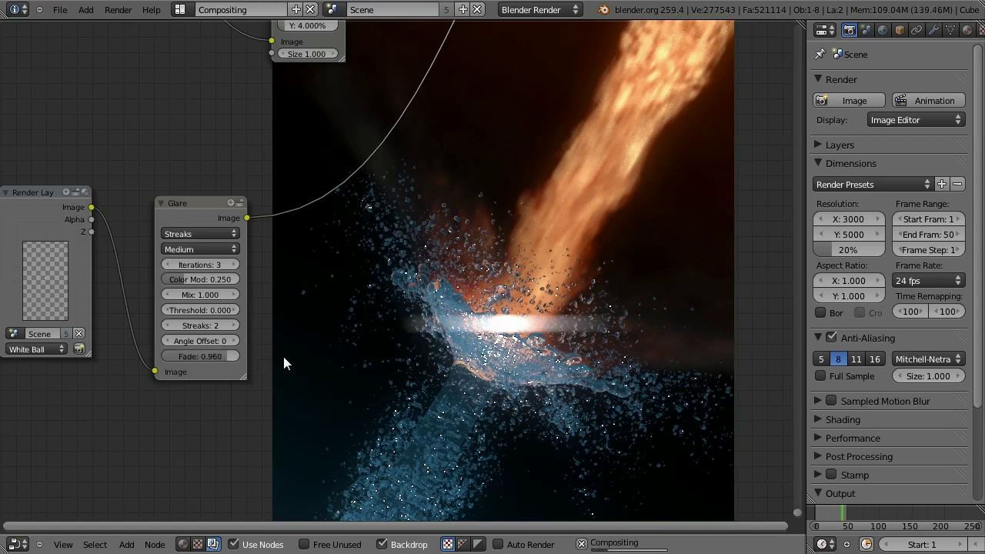
pyautogui.click(210, 249)
pyautogui.click(209, 249)
pyautogui.click(233, 264)
pyautogui.click(232, 264)
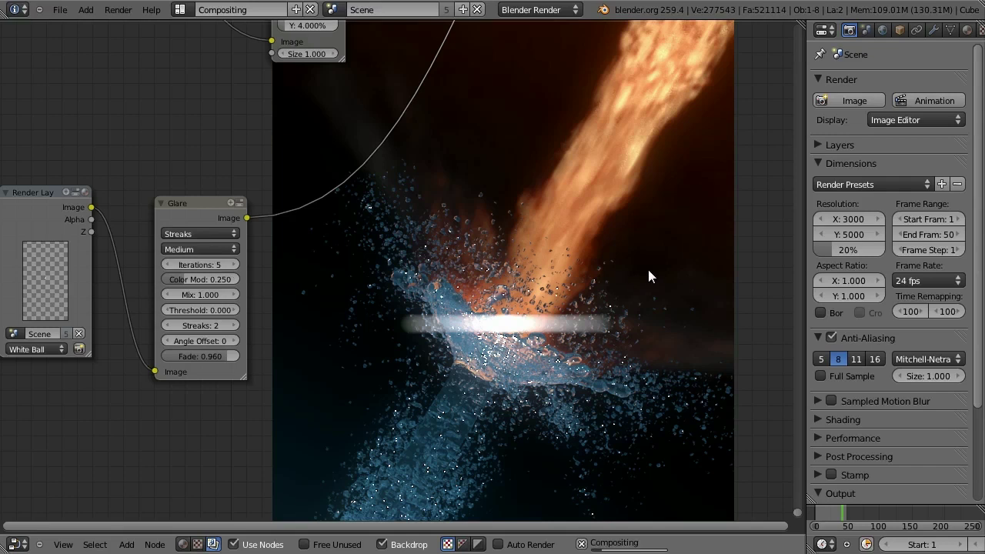
# Set the Glare node's Fade to 0.950 and its Angle Offset to 151
pyautogui.click(218, 357)
pyautogui.click(181, 354)
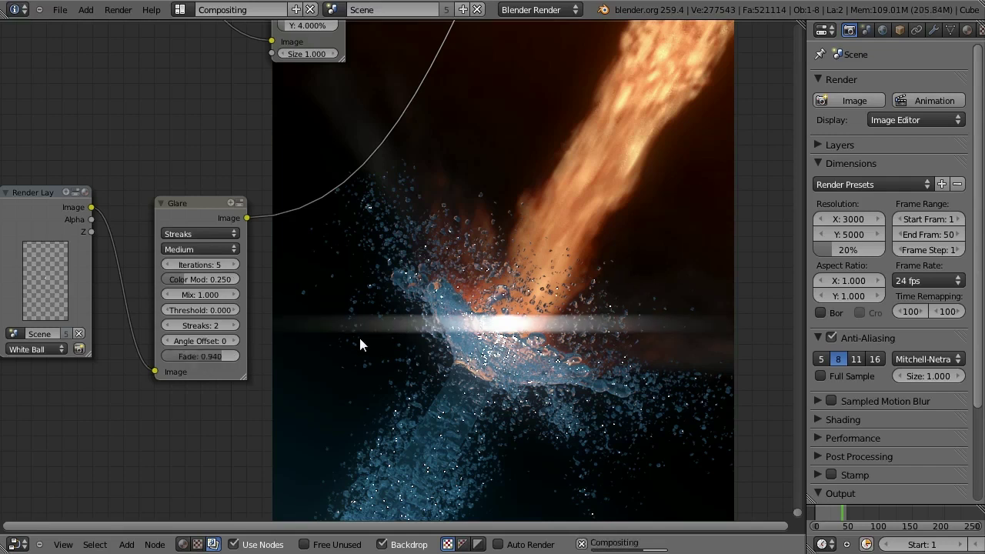
pyautogui.click(234, 356)
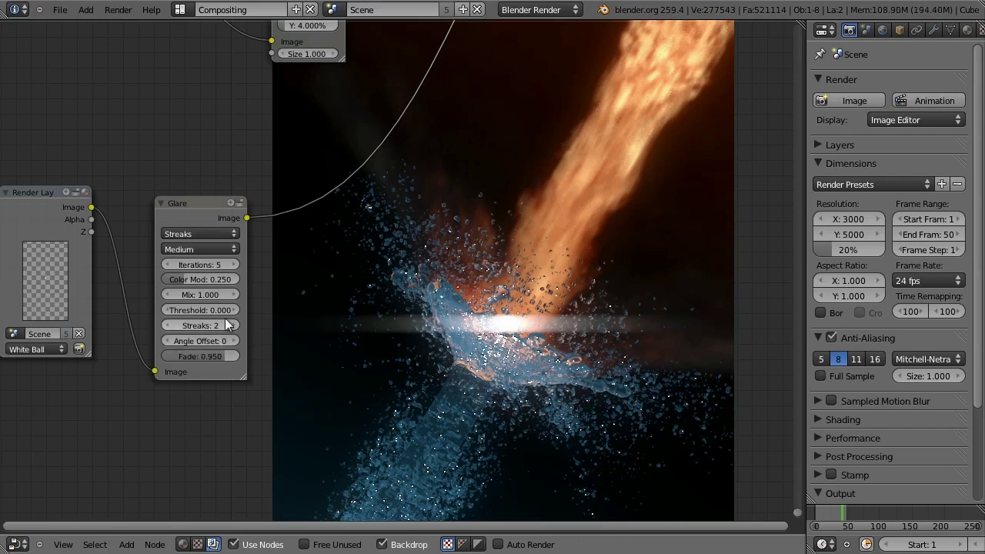
pyautogui.moveTo(220, 342); pyautogui.dragTo(609, 330)
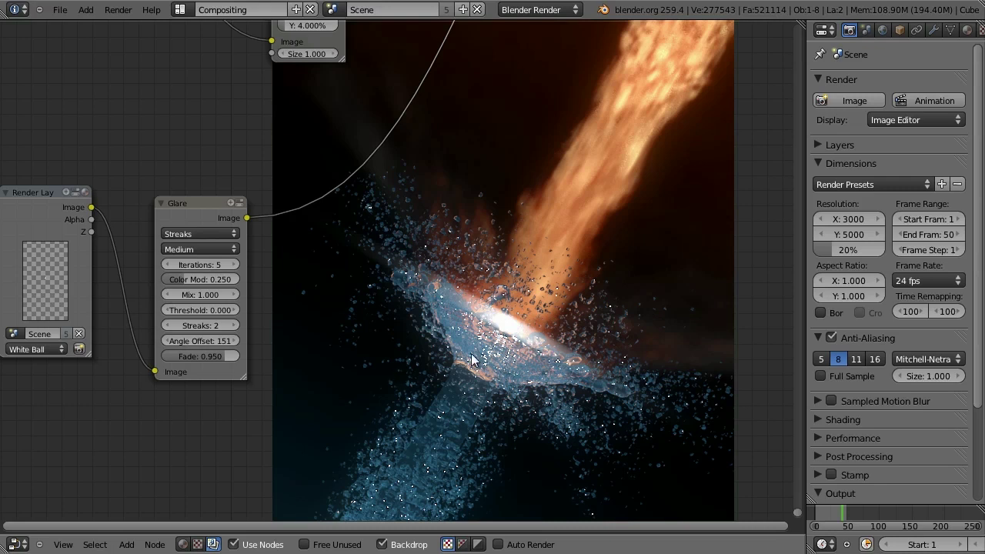
# Insert a Blur node between the Glare node and the final Add node, using the Fast Gaussian filter
pyautogui.scroll(-2, 336, 322)
pyautogui.moveTo(435, 291); pyautogui.dragTo(347, 315, button='middle')
pyautogui.hotkey('shift', 'a')
pyautogui.moveTo(348, 318)
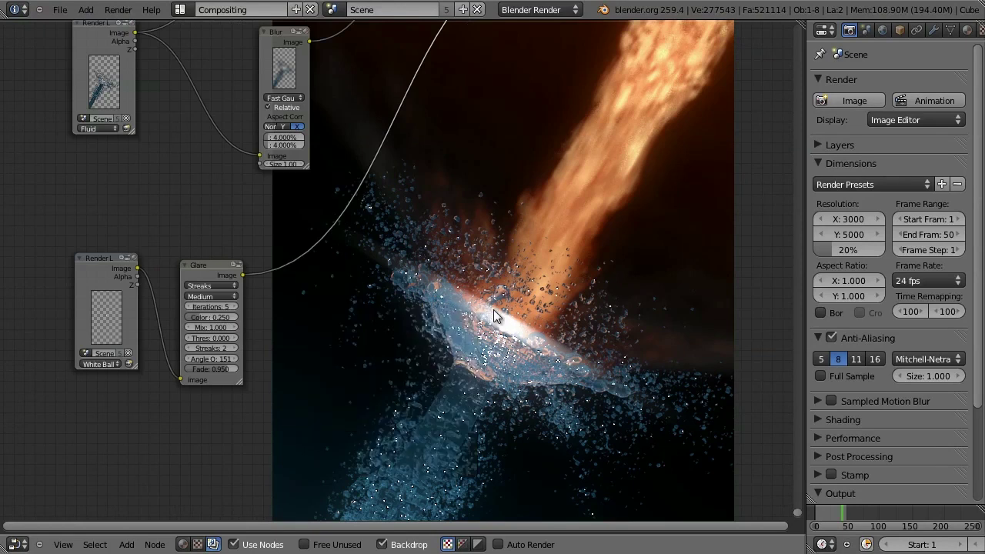
pyautogui.hotkey('shift', 'a')
pyautogui.moveTo(316, 318)
pyautogui.click(359, 336)
pyautogui.click(307, 247)
pyautogui.click(332, 273)
pyautogui.click(333, 224)
pyautogui.scroll(1, 339, 327)
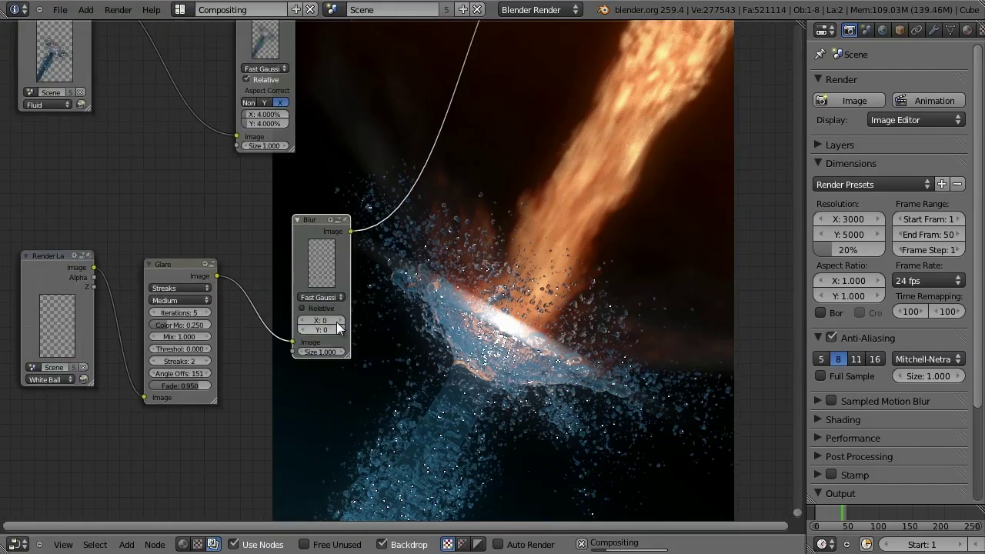
# Make the glare's Blur relative with X aspect correction and set its X and Y sizes to 3%
pyautogui.click(327, 307)
pyautogui.scroll(2, 336, 342)
pyautogui.click(295, 369)
pyautogui.write('3')
pyautogui.press('Tab')
pyautogui.write('3')
pyautogui.press('Return')
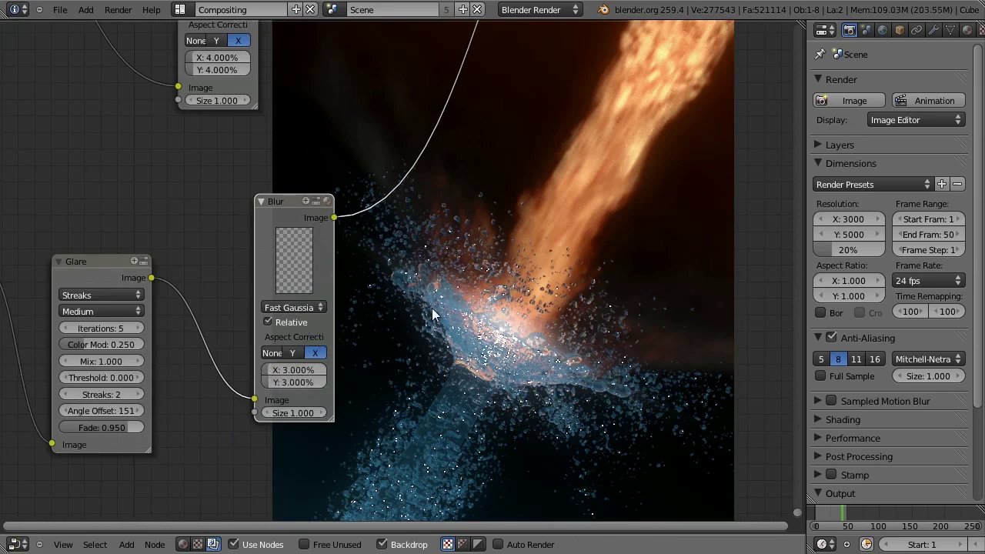
# Set the glare Blur's X and Y sizes to 2%
pyautogui.click(300, 370)
pyautogui.write('2')
pyautogui.press('Tab')
pyautogui.write('2')
pyautogui.press('Return')
# Insert an RGB Curves node between the glare's Blur and the final Add node
pyautogui.moveTo(468, 307); pyautogui.dragTo(464, 262, button='middle')
pyautogui.scroll(2, 465, 262)
pyautogui.hotkey('shift', 'a')
pyautogui.moveTo(389, 202)
pyautogui.click(471, 203)
pyautogui.scroll(-4, 539, 201)
pyautogui.moveTo(584, 220); pyautogui.dragTo(277, 219, button='middle')
pyautogui.scroll(4, 224, 216)
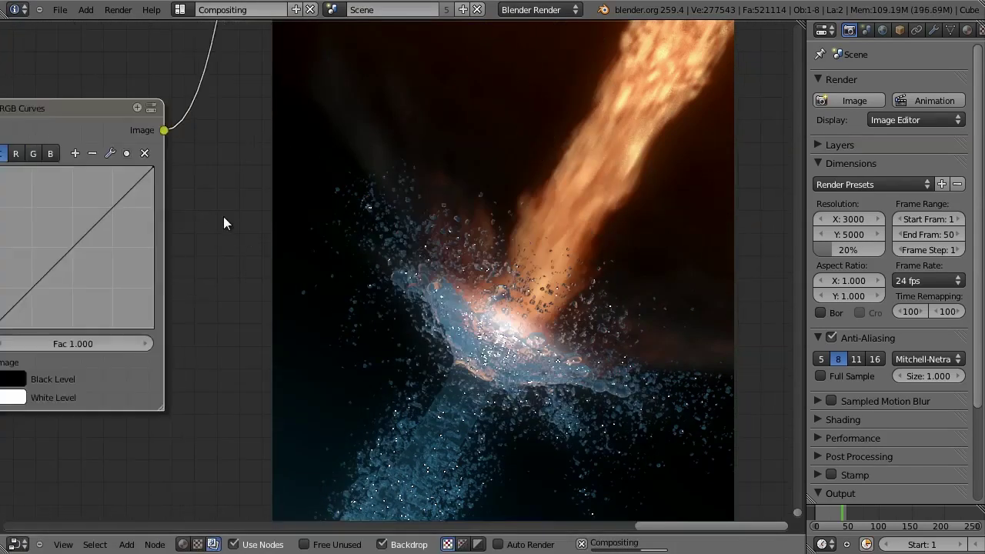
pyautogui.scroll(-1, 113, 176)
pyautogui.scroll(-1, 113, 176)
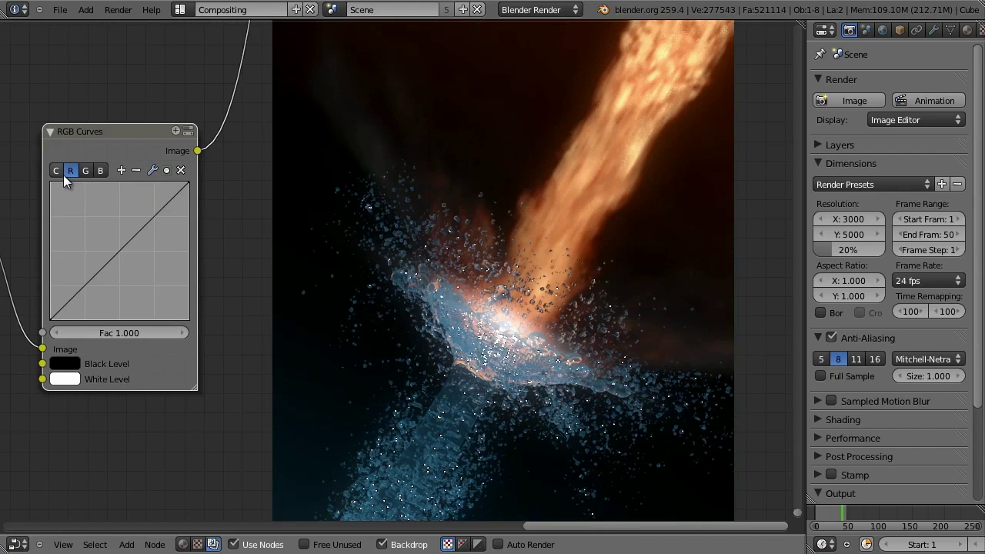
# Tint the glare warm by raising the middle of the red curve strongly and the green curve slightly less
pyautogui.moveTo(123, 246); pyautogui.dragTo(103, 232)
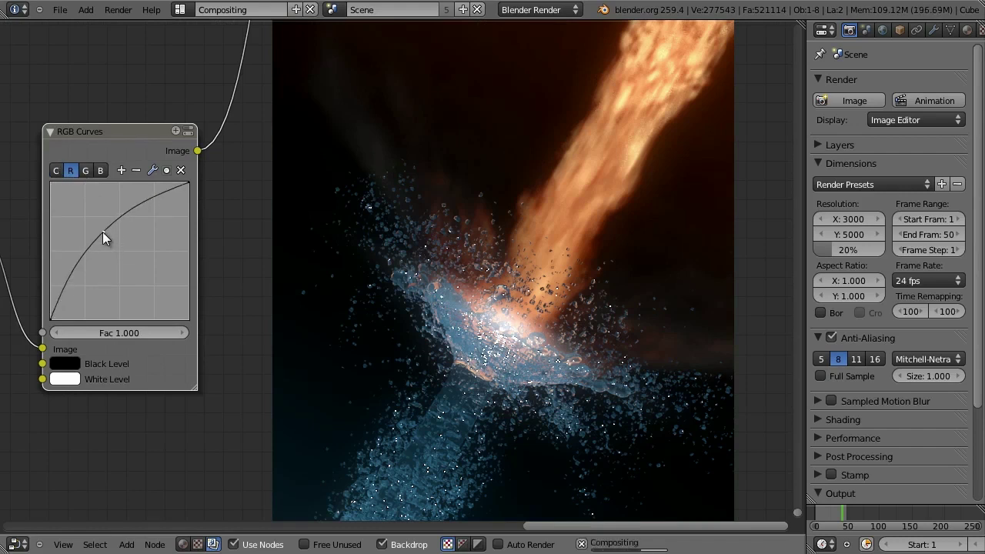
pyautogui.click(86, 170)
pyautogui.moveTo(109, 262); pyautogui.dragTo(109, 242)
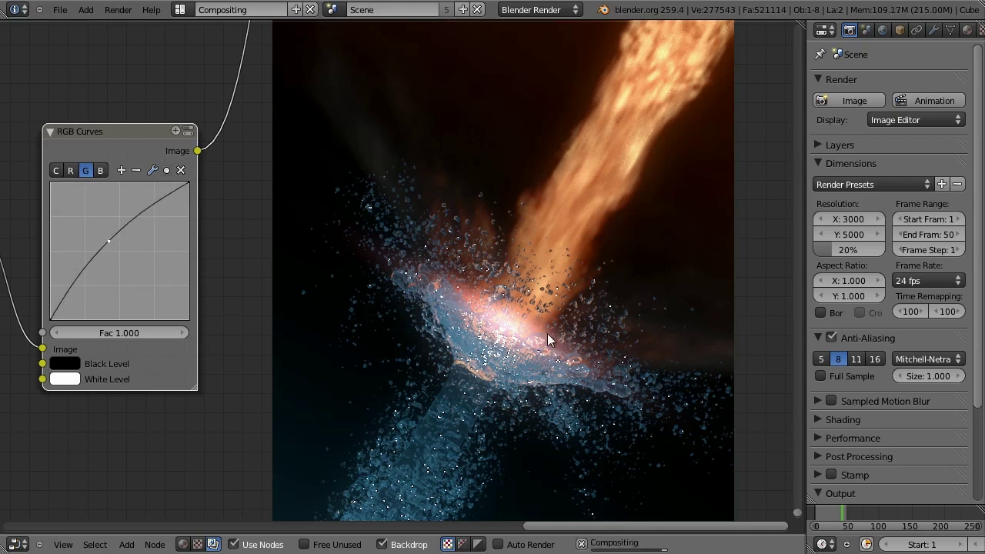
# Set the final Add node's Fac to 2
pyautogui.scroll(-2, 554, 353)
pyautogui.moveTo(461, 167); pyautogui.dragTo(428, 272, button='middle')
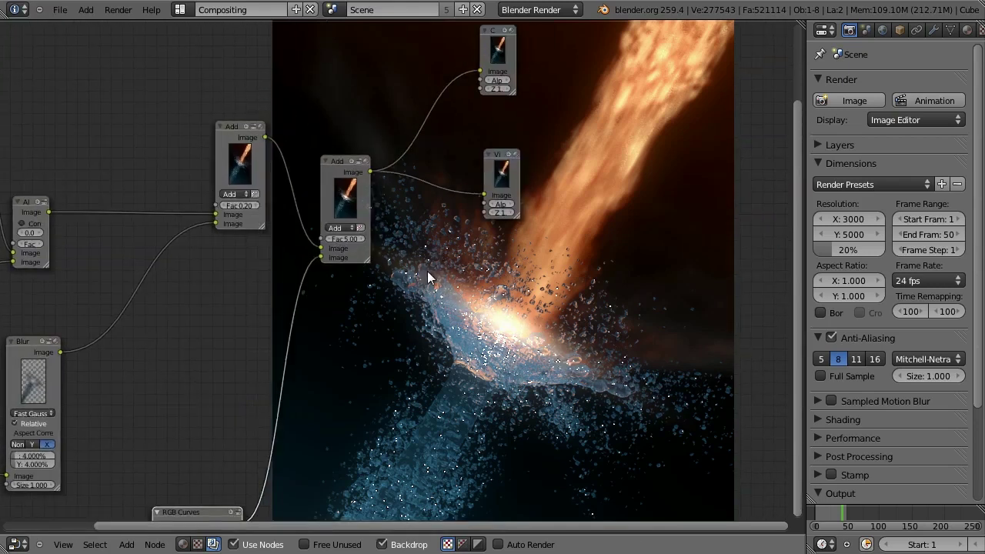
pyautogui.click(348, 237)
pyautogui.write('2')
pyautogui.press('Return')
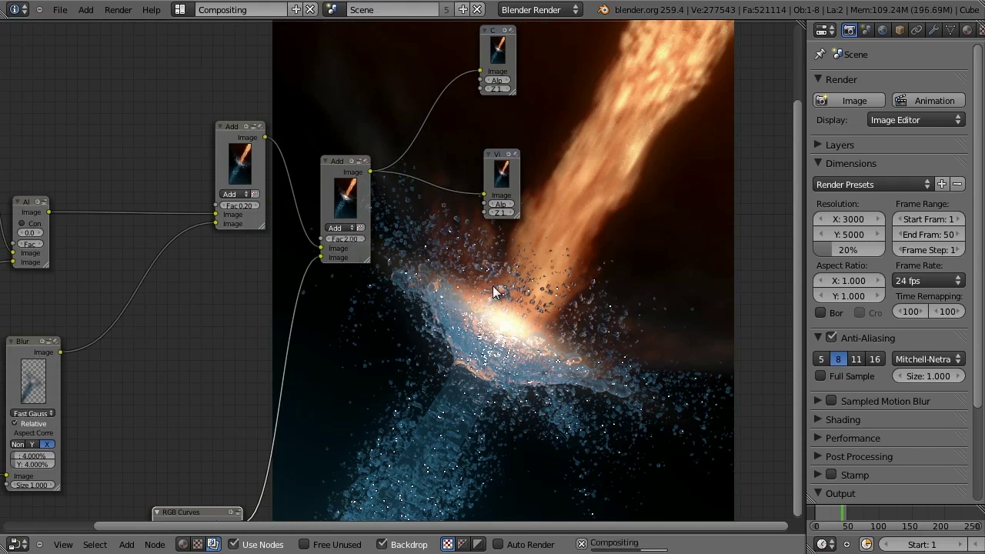
# Examine the tinted glow around the collision point in the node editor's backdrop
pyautogui.moveTo(564, 313); pyautogui.dragTo(491, 167, button='middle')
pyautogui.scroll(-1, 548, 264)
pyautogui.keyDown('alt'); pyautogui.moveTo(577, 369); pyautogui.dragTo(616, 305, button='middle'); pyautogui.keyUp('alt')
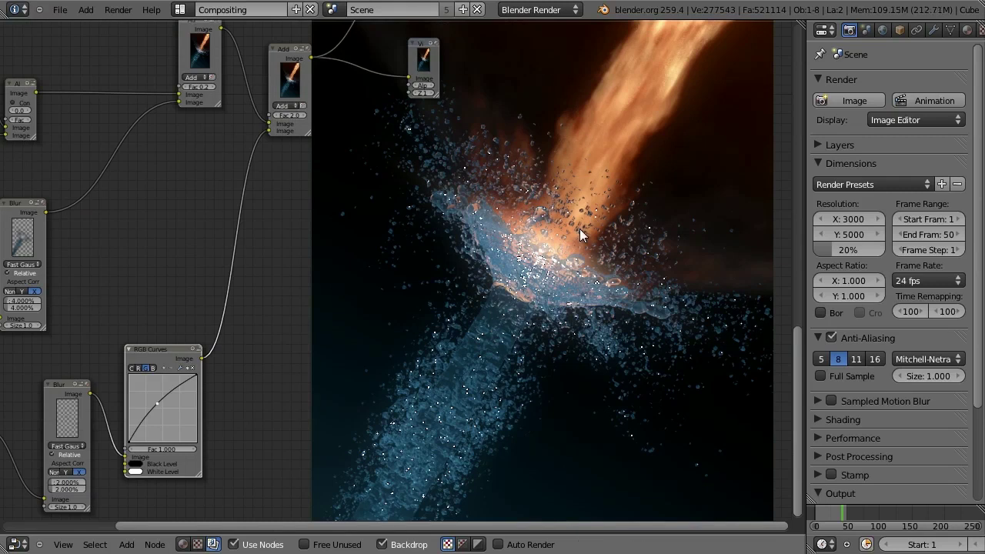
pyautogui.scroll(-3, 504, 171)
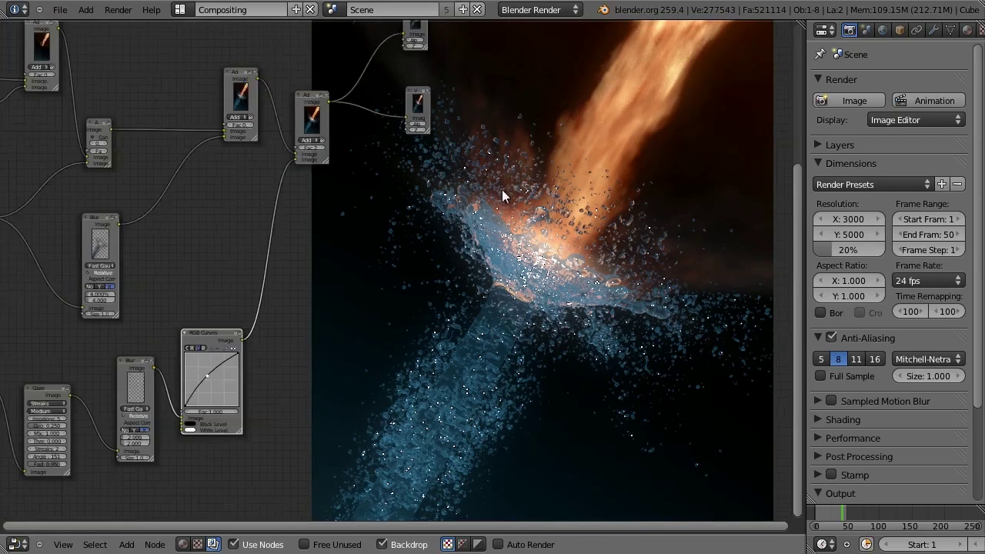
pyautogui.moveTo(571, 229); pyautogui.dragTo(452, 95, button='middle')
pyautogui.keyDown('alt'); pyautogui.moveTo(581, 151); pyautogui.dragTo(496, 301, button='middle'); pyautogui.keyUp('alt')
pyautogui.keyDown('alt'); pyautogui.moveTo(532, 336); pyautogui.dragTo(609, 165, button='middle'); pyautogui.keyUp('alt')
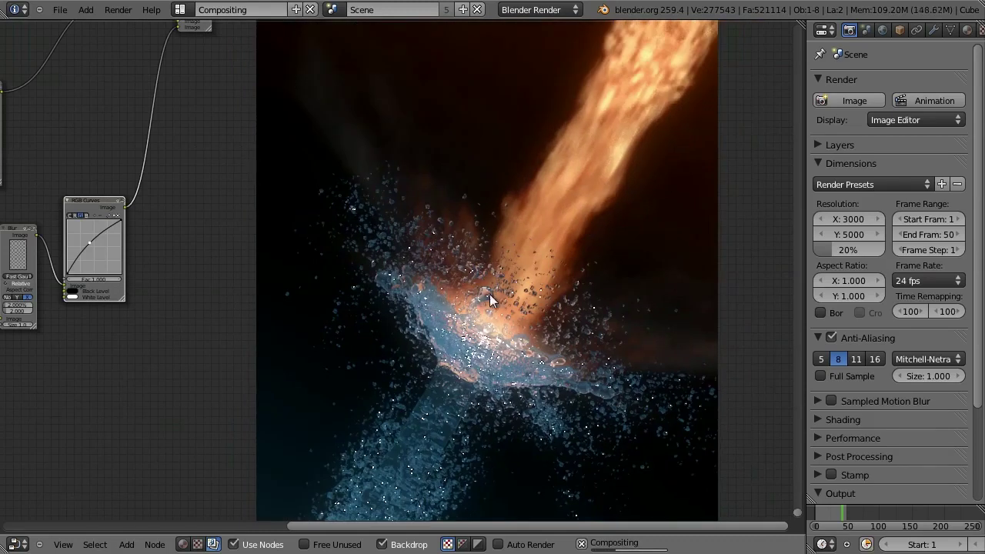
# Save the file over the existing version and switch to the Default screen layout
pyautogui.hotkey('ctrl', 's')
pyautogui.click(534, 303)
pyautogui.hotkey('ctrl', 'Right')
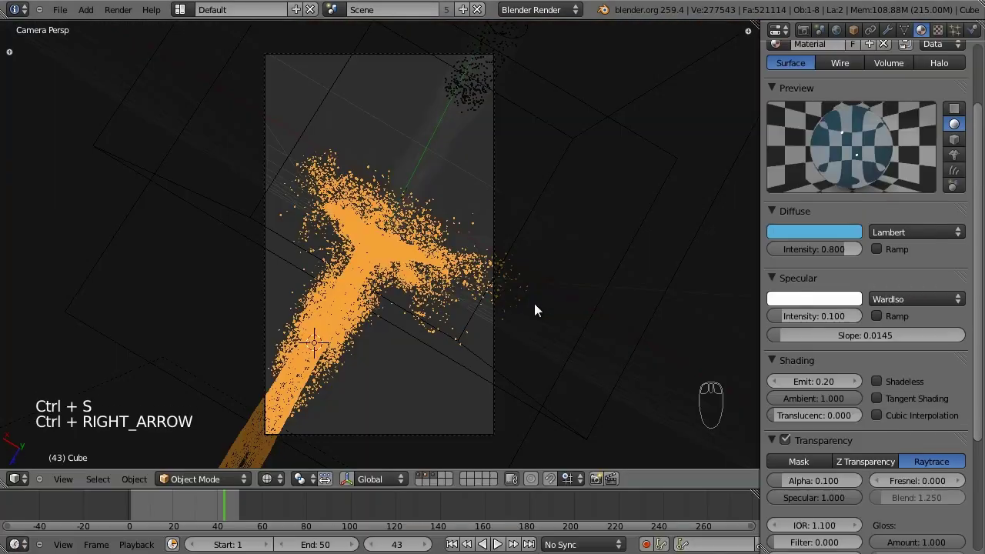
# Select the Circle object, display the last render result and save the file again
pyautogui.rightClick(529, 36)
pyautogui.press('F11')
pyautogui.scroll(-7, 500, 257)
pyautogui.scroll(7, 490, 274)
pyautogui.moveTo(460, 296); pyautogui.dragTo(435, 364, button='middle')
pyautogui.scroll(-8, 435, 363)
pyautogui.hotkey('ctrl', 's')
pyautogui.click(437, 357)
# Inspect the render around the collision and compare it with the finished reference render in the other Blender window
pyautogui.scroll(5, 437, 357)
pyautogui.scroll(2, 435, 360)
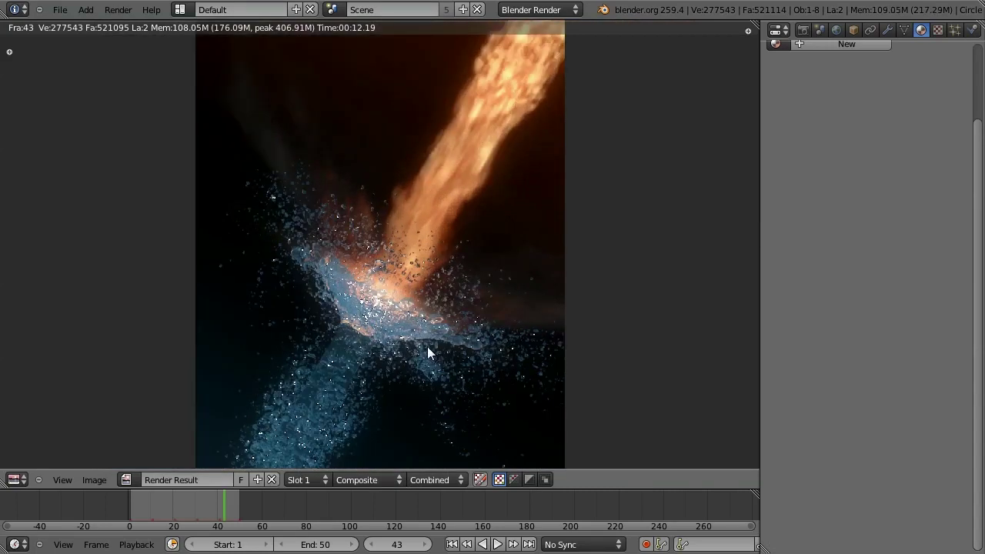
pyautogui.scroll(-3, 457, 338)
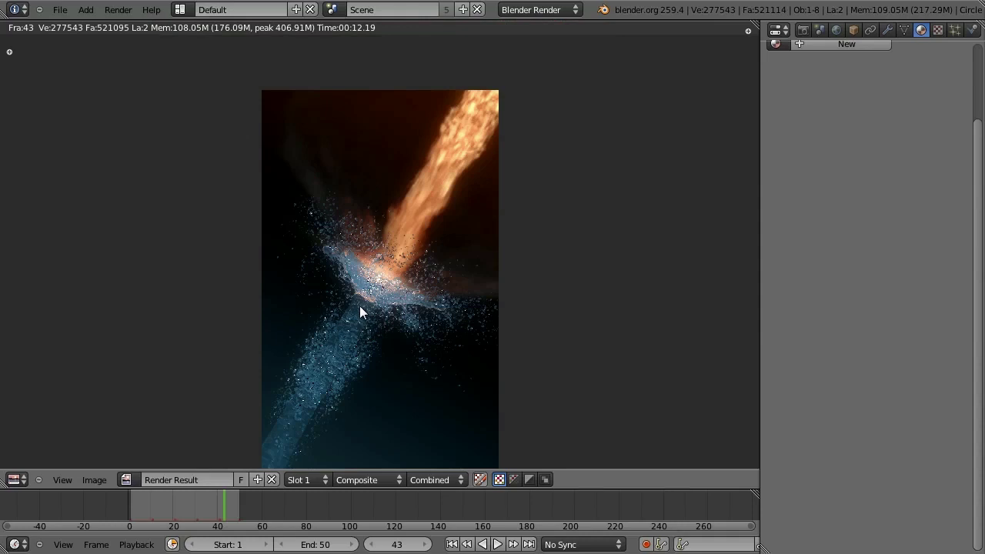
pyautogui.scroll(3, 362, 306)
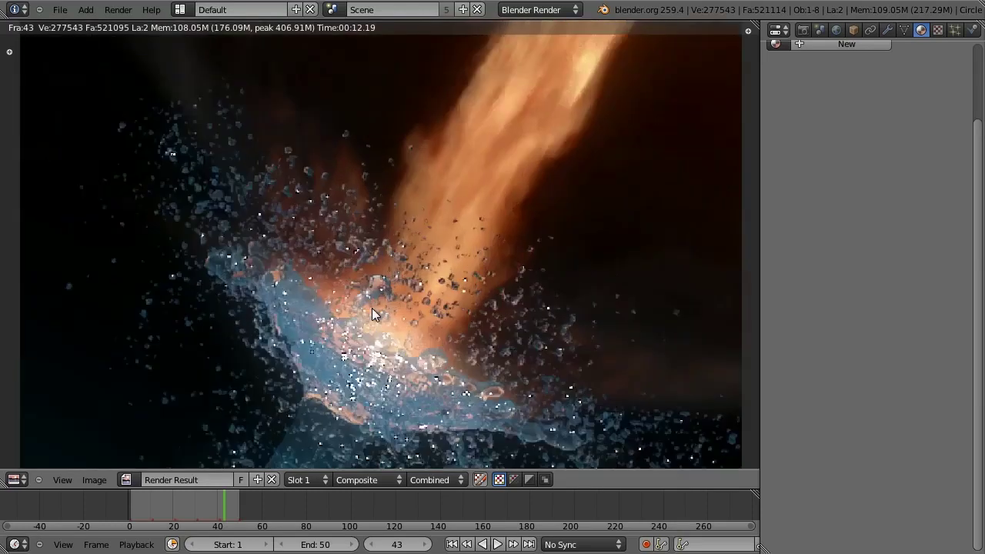
pyautogui.scroll(-2, 381, 276)
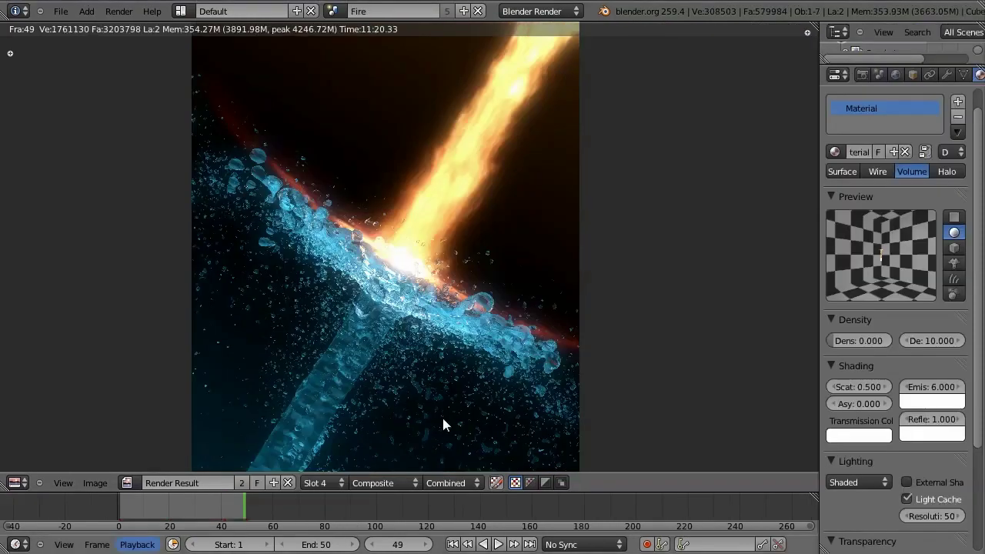
pyautogui.scroll(-2, 474, 373)
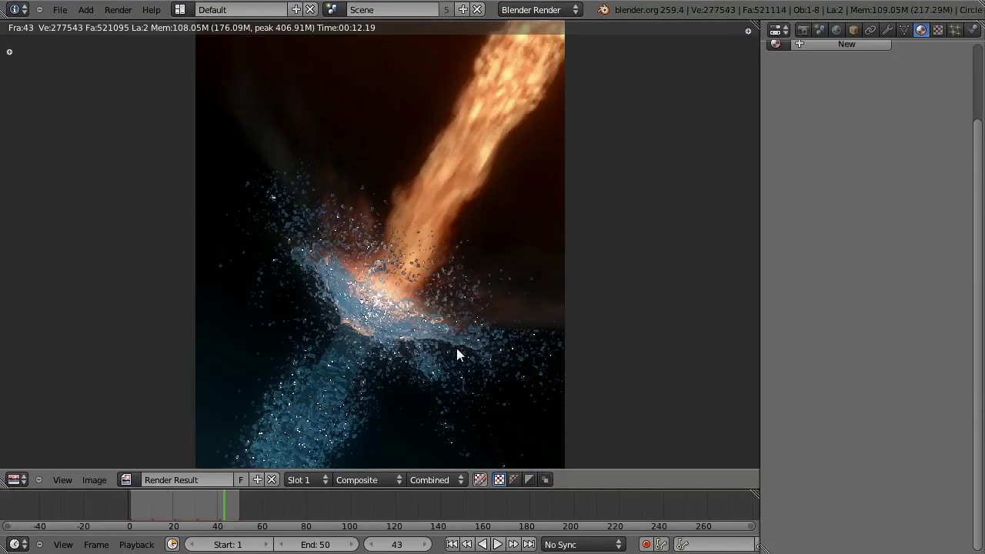
pyautogui.press('Escape')
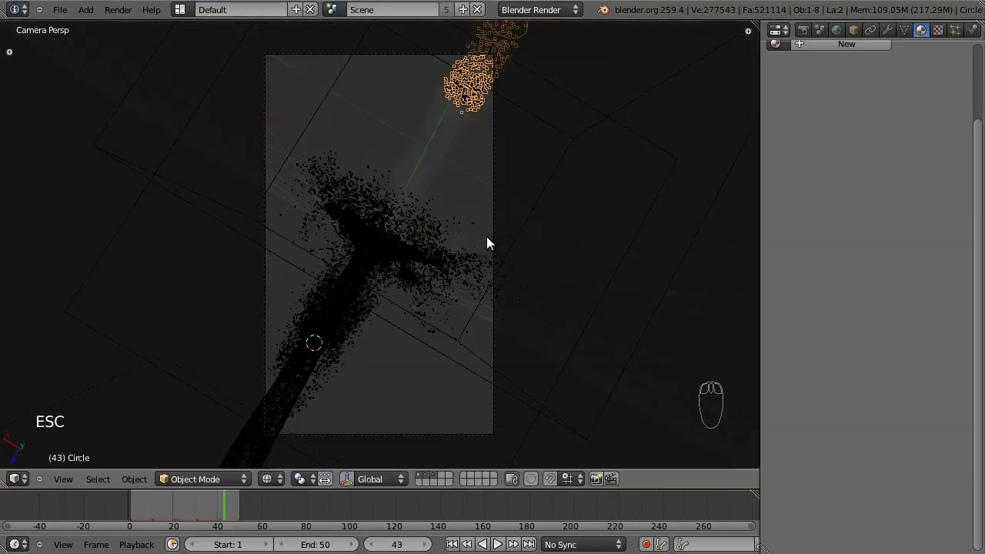
# Select the smoke domain cube and move its texture ramp's pale yellow stop to position 0.423
pyautogui.rightClick(639, 98)
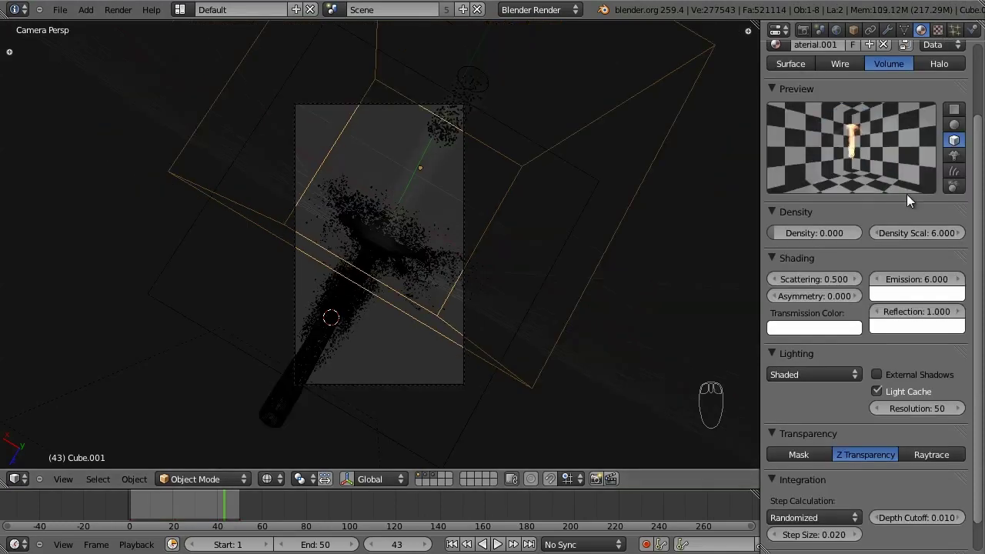
pyautogui.click(938, 30)
pyautogui.moveTo(867, 272); pyautogui.dragTo(853, 272)
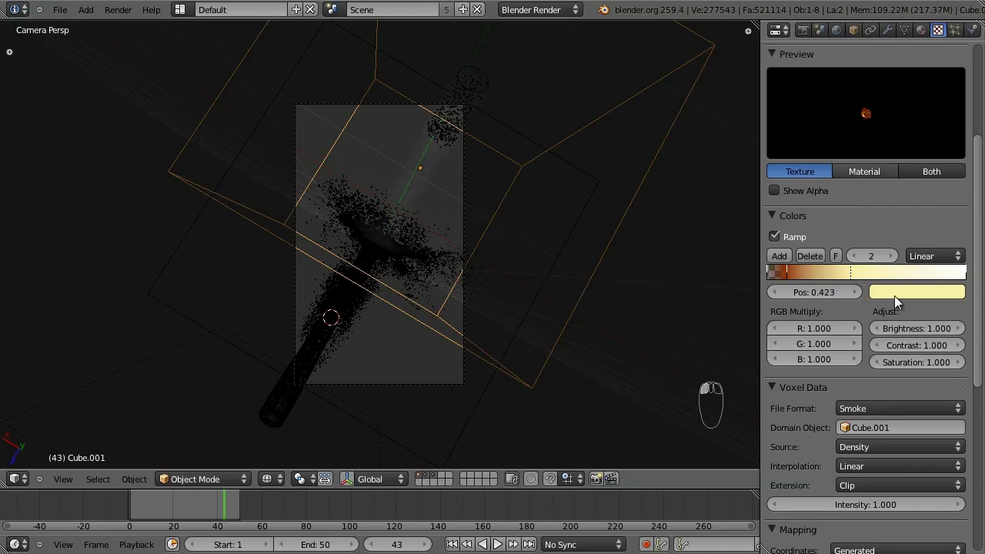
# Render frame 43 again with the adjusted fire colour ramp
pyautogui.press('F12')
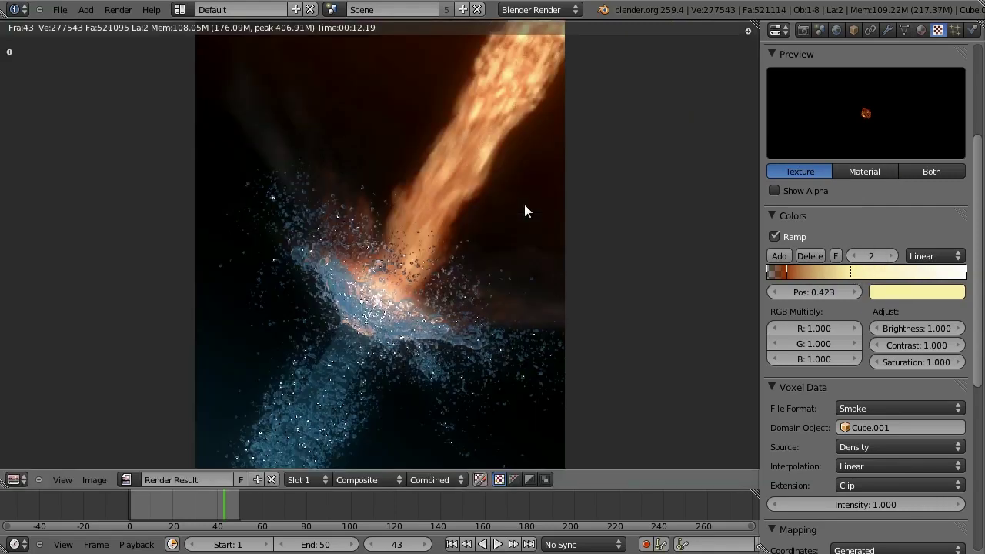
pyautogui.press('F11')
pyautogui.press('F11')
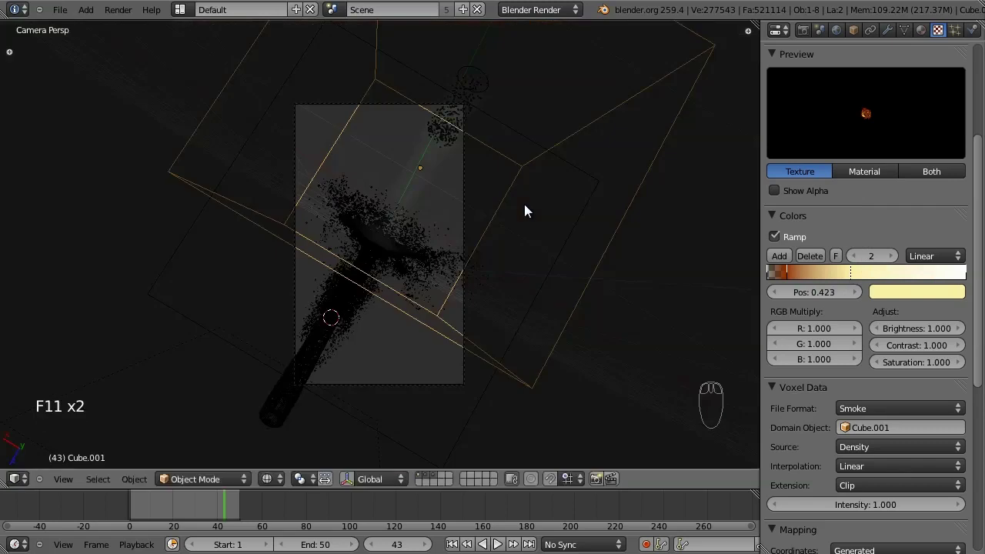
pyautogui.press('F12')
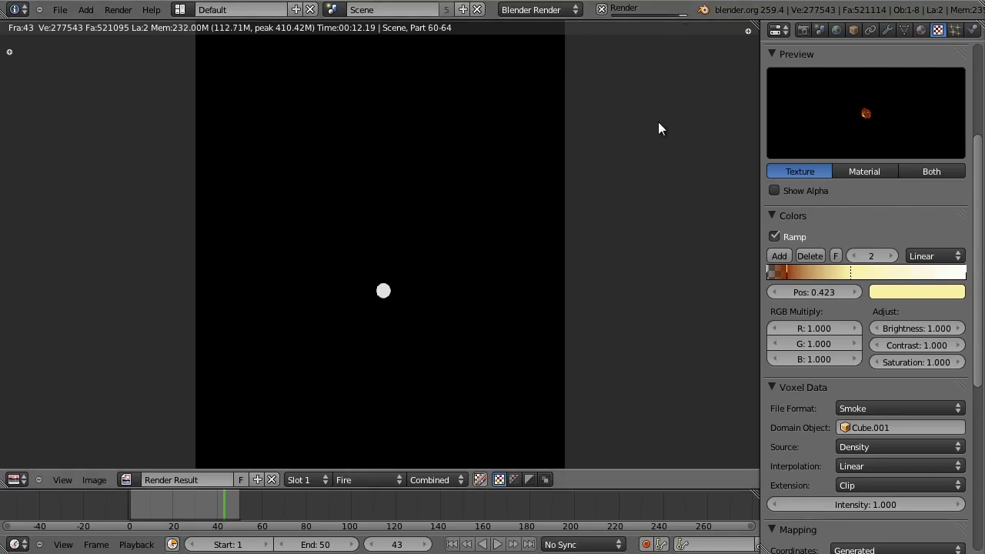
# Inspect the new render and switch to the other Blender window to compare it with the finished reference
pyautogui.scroll(-3, 528, 224)
pyautogui.scroll(3, 499, 244)
pyautogui.scroll(-2, 506, 275)
pyautogui.scroll(3, 505, 275)
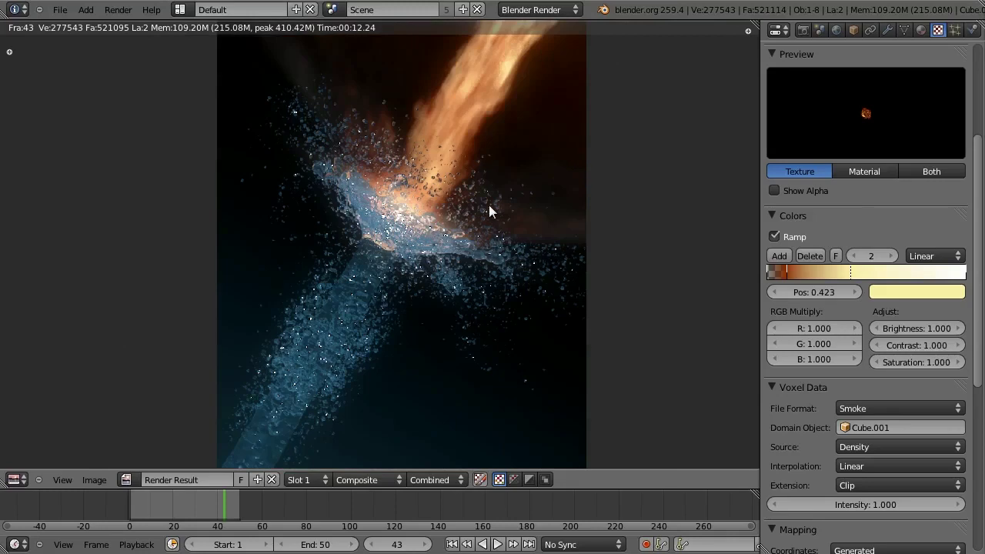
pyautogui.hotkey('alt', 'Tab')
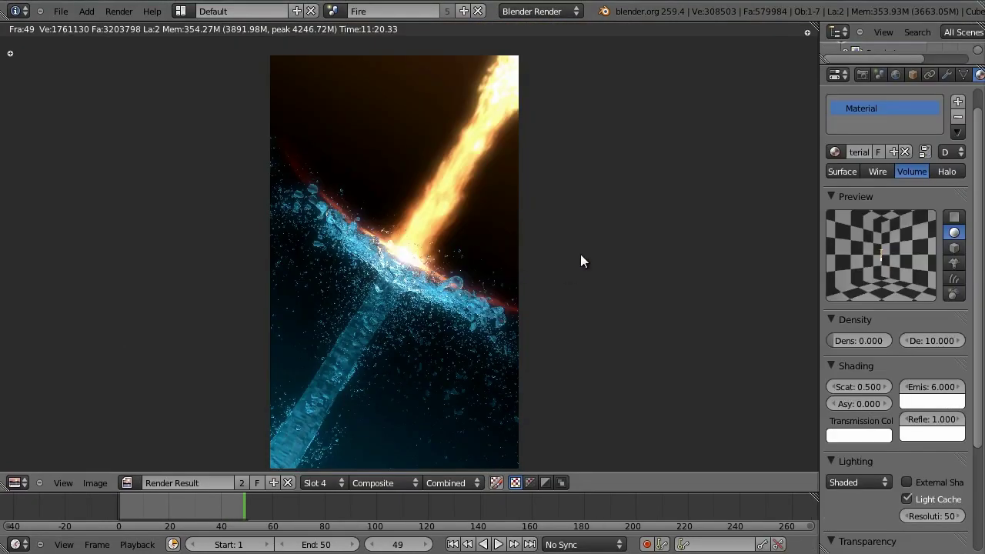
pyautogui.moveTo(580, 255); pyautogui.dragTo(583, 240, button='middle')
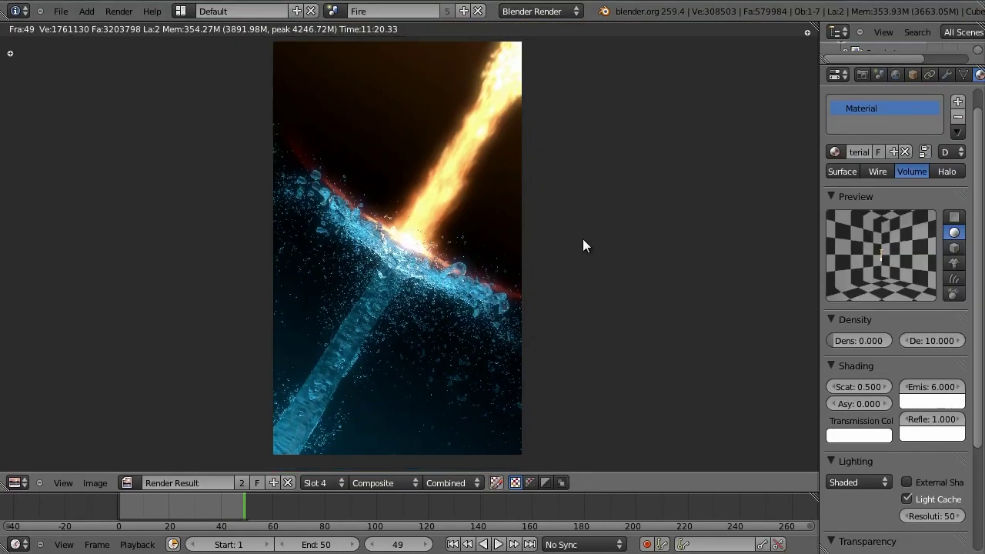